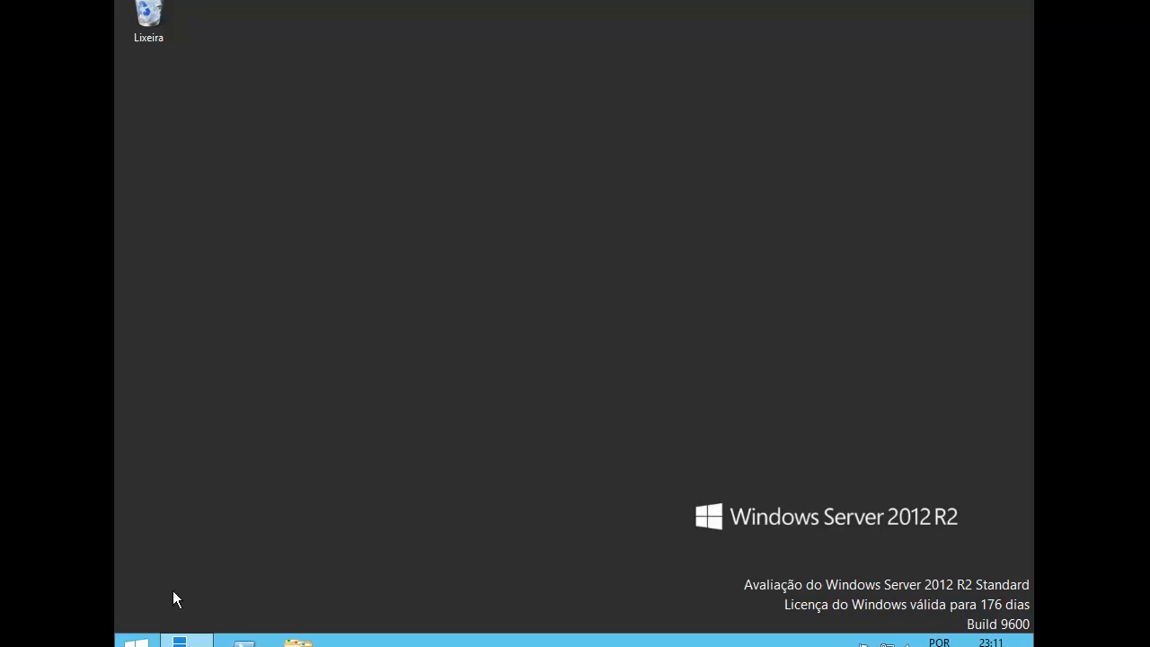
Check the Windows display language in the Control Panel's language preferences, then close the window.
right_click(130, 643)
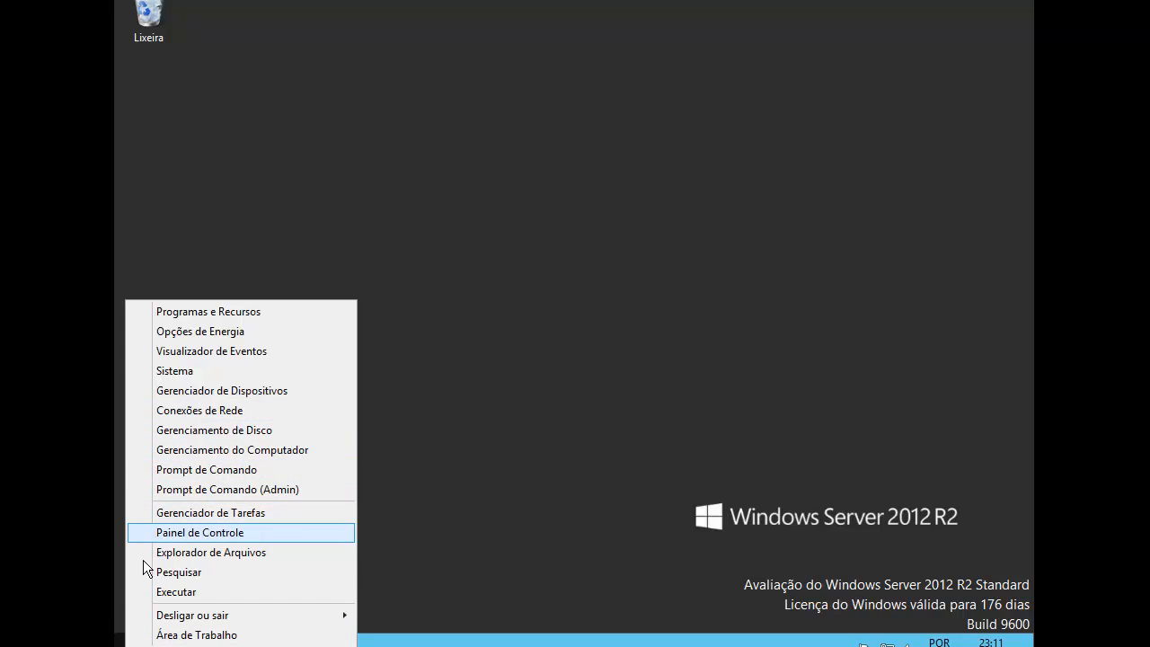
right_click(124, 645)
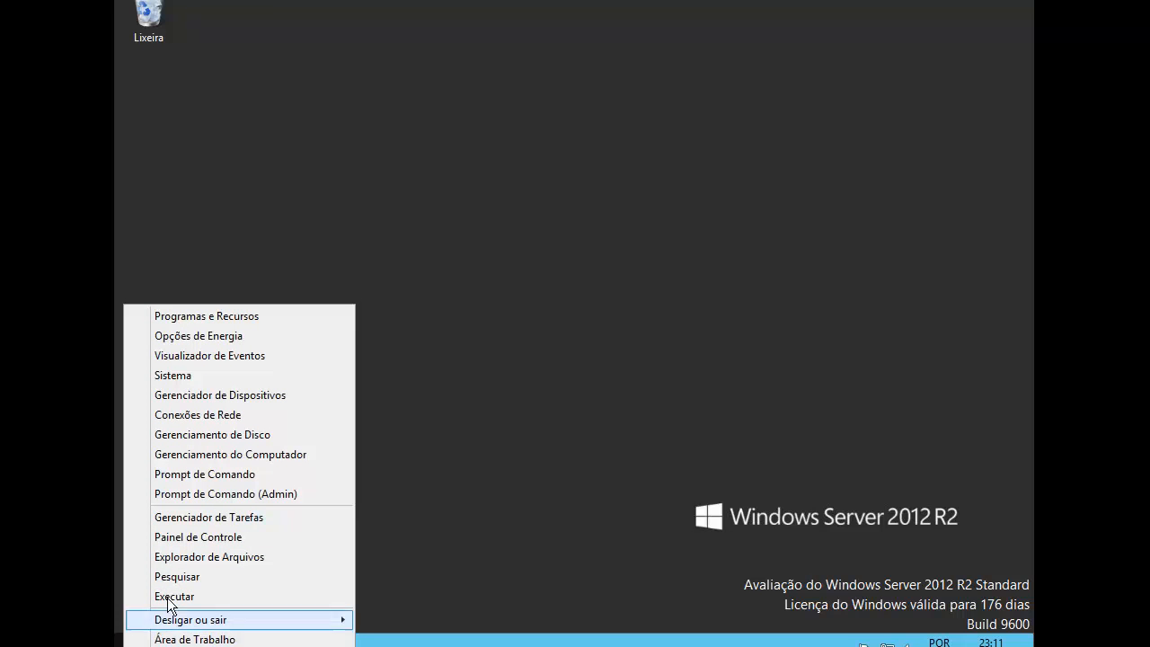
left_click(170, 538)
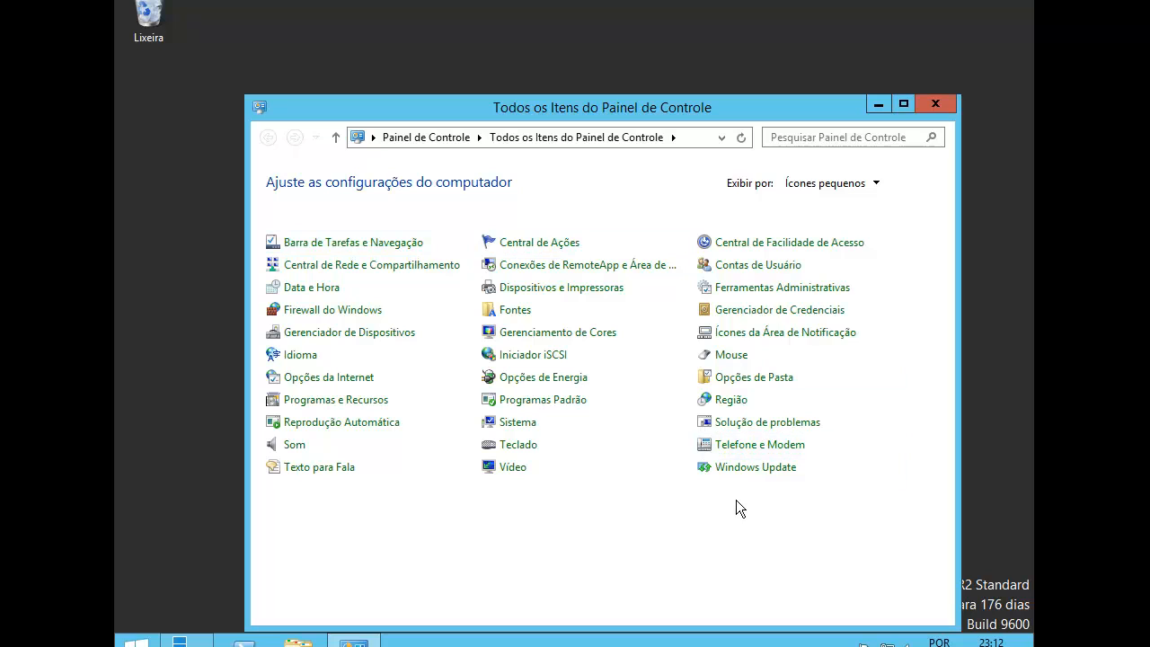
left_click(289, 363)
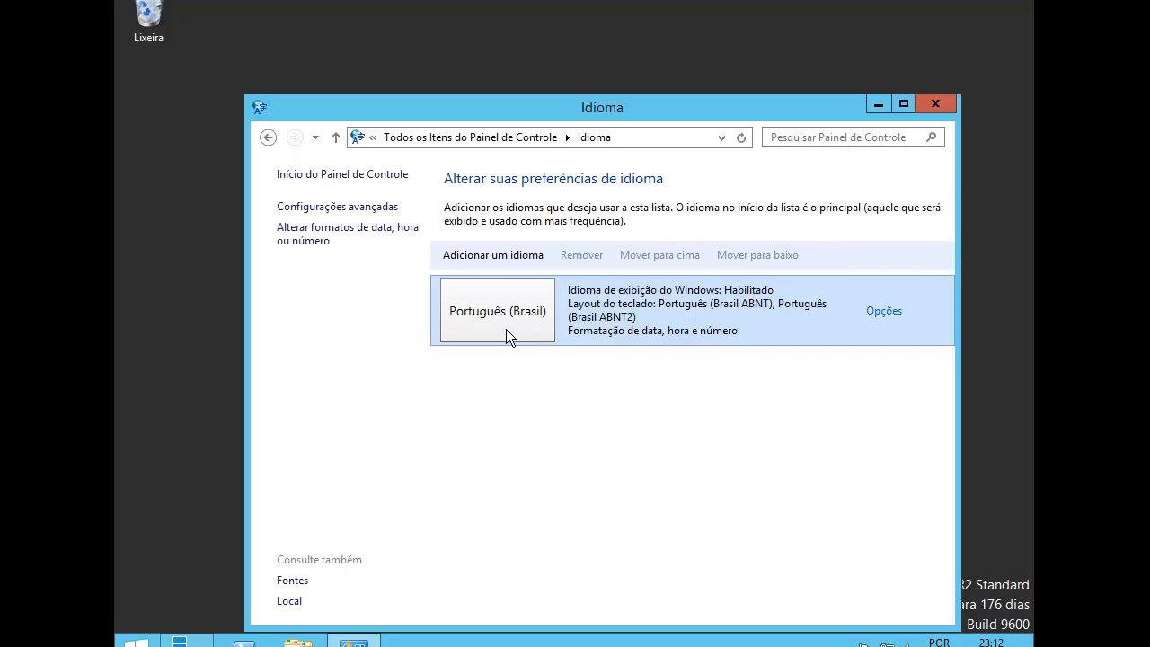
left_click(935, 105)
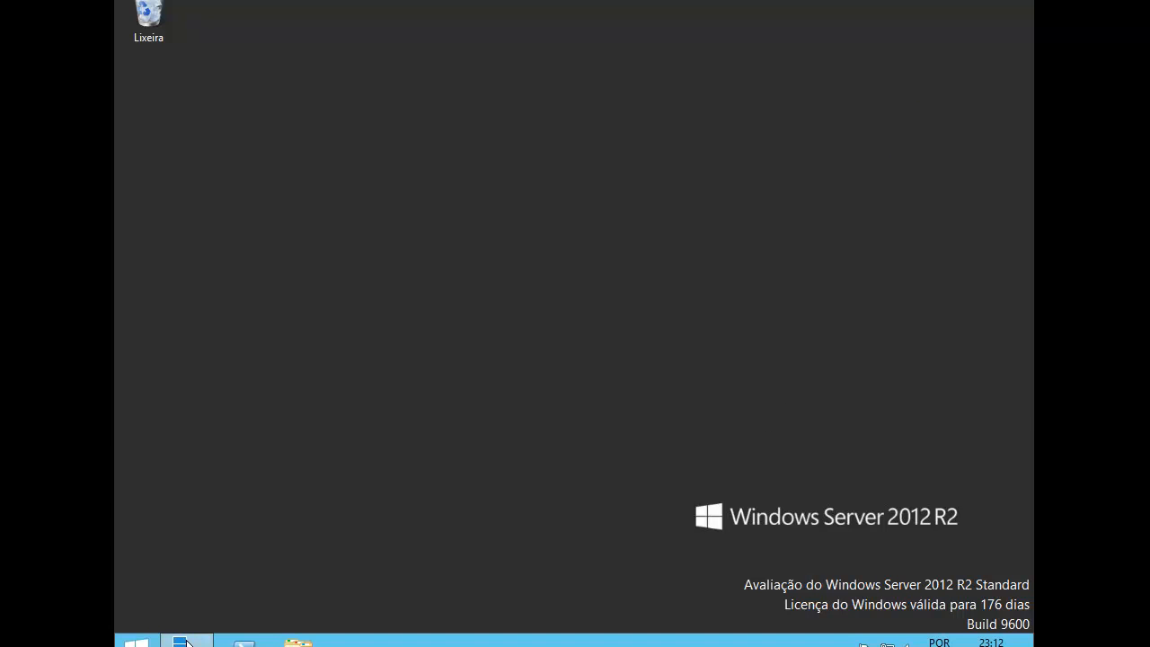
Bring up Server Manager (Gerenciador do Servidor) and maximize its window.
mouse_move(187, 643)
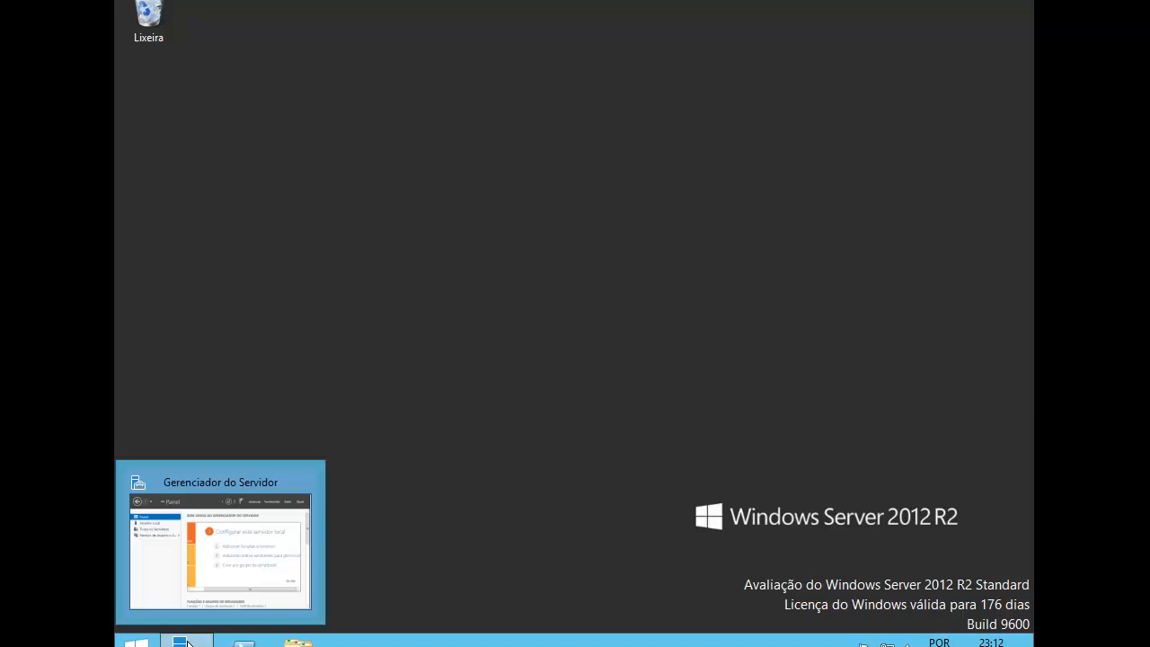
left_click(204, 530)
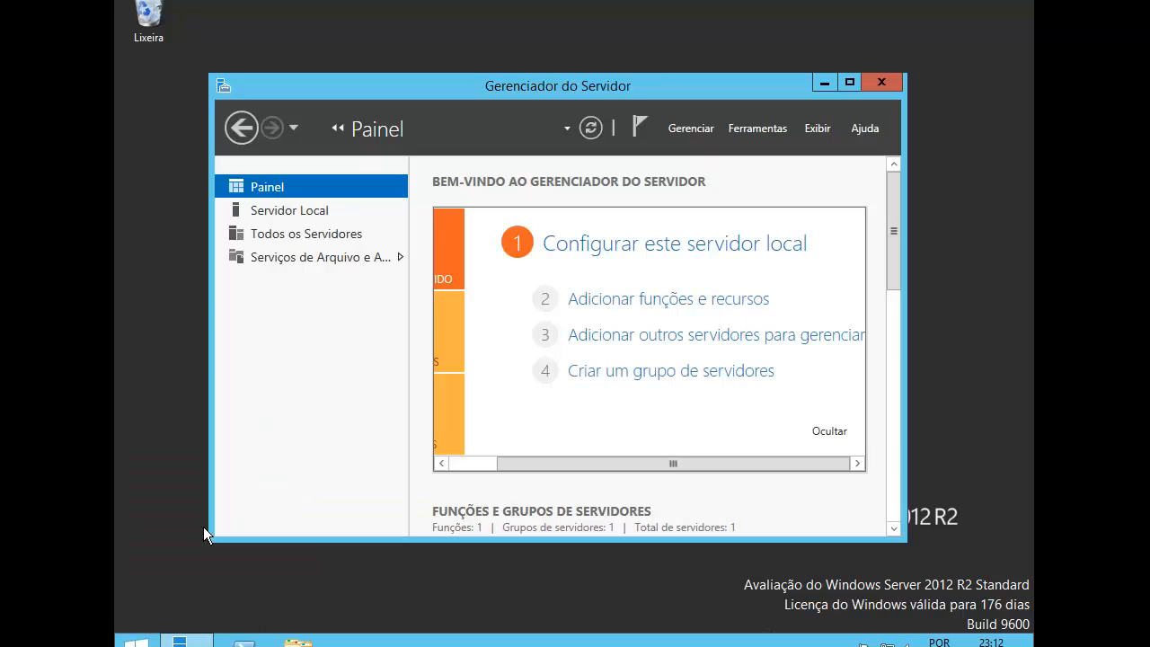
left_click(851, 82)
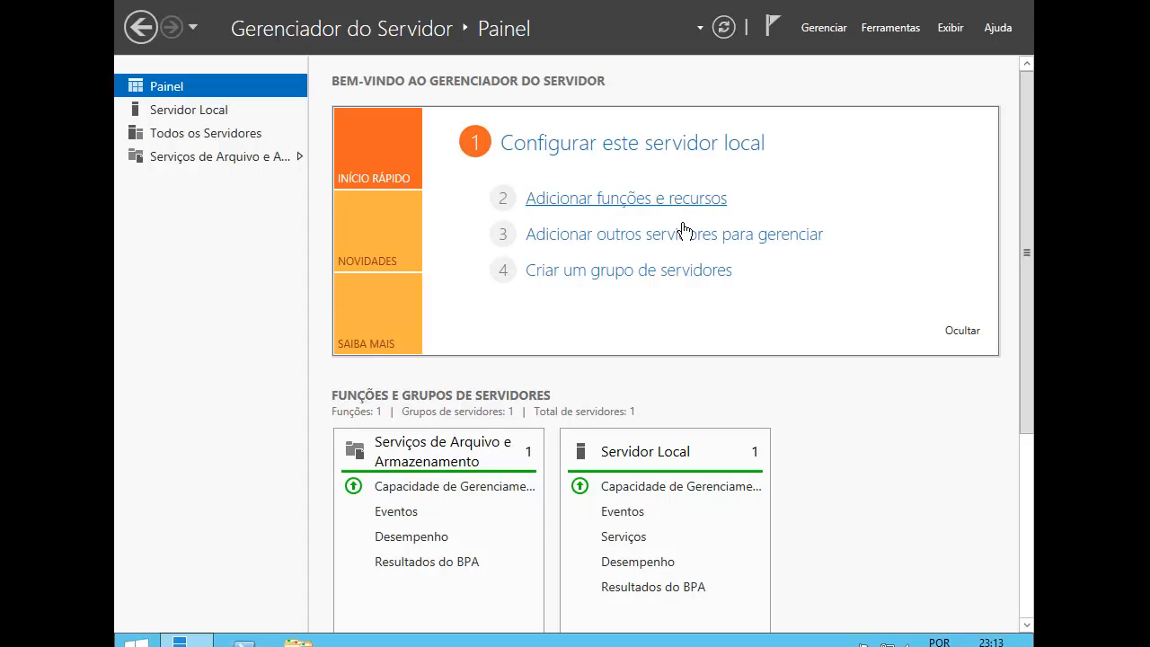
left_click(555, 199)
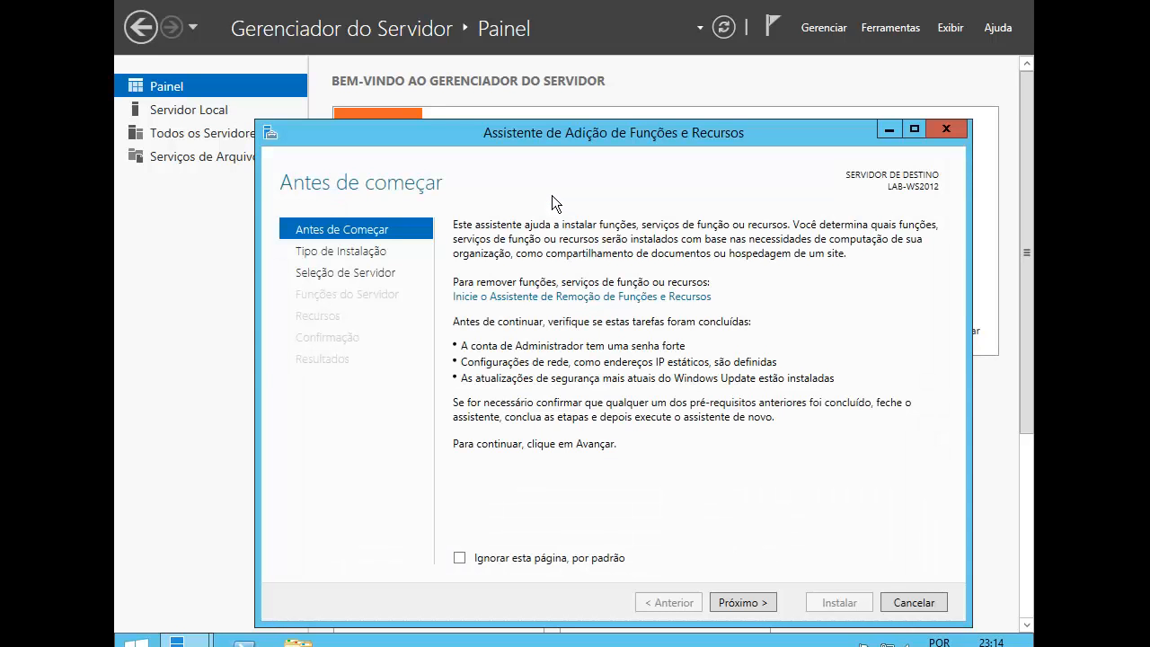
left_click_drag(550, 135, 511, 57)
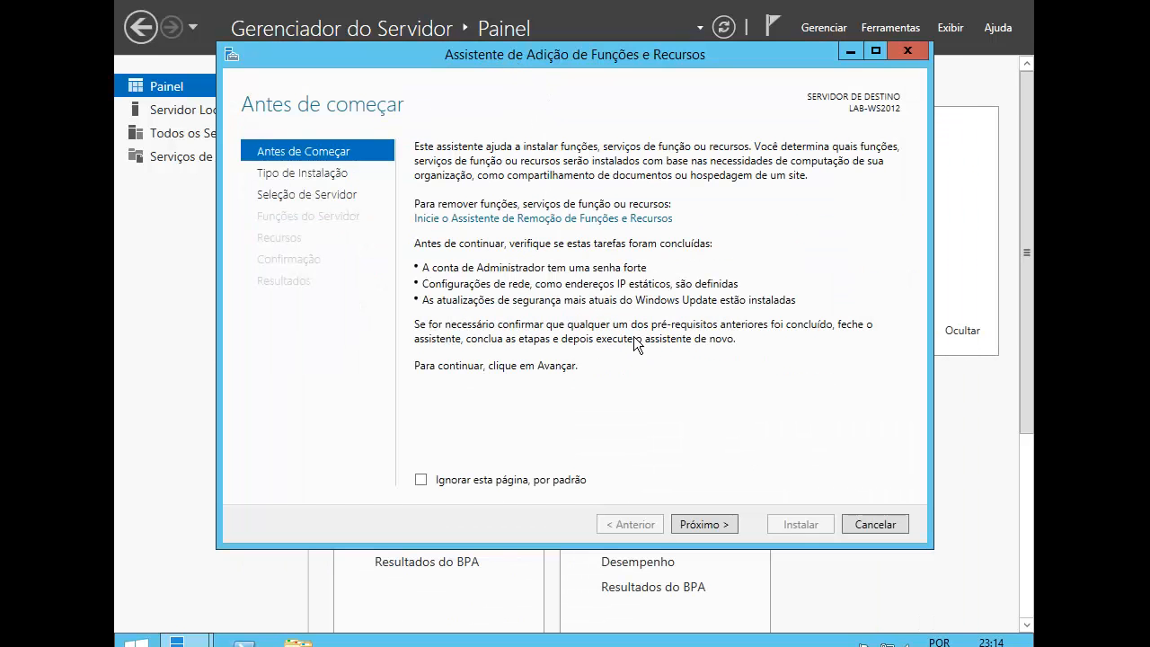
left_click(706, 524)
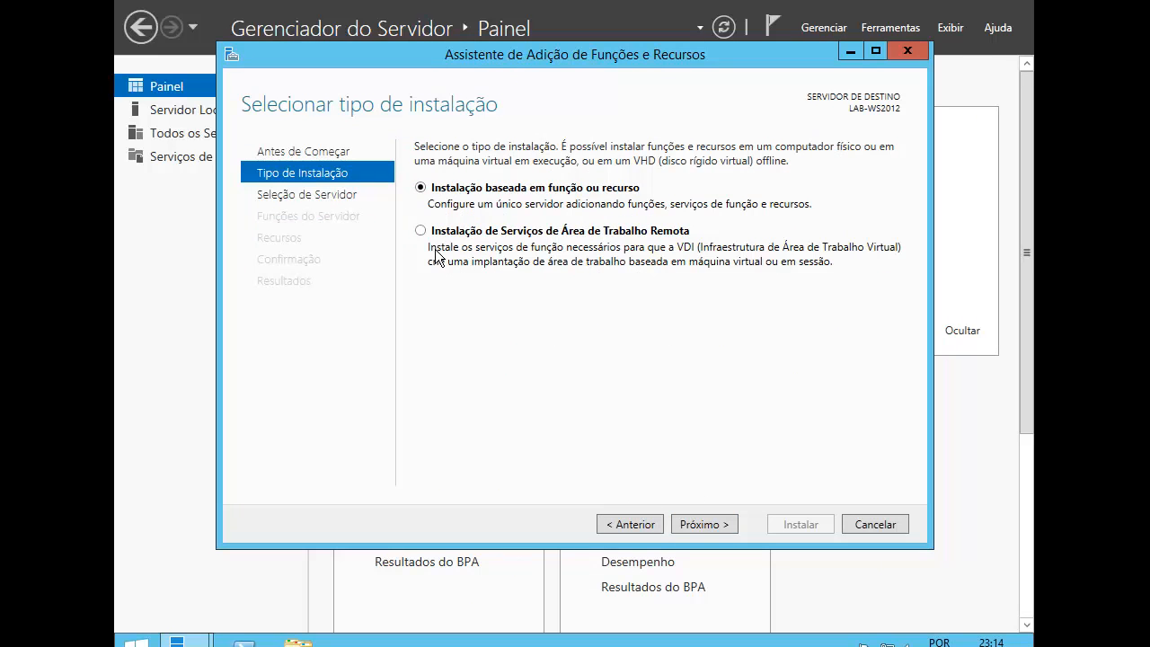
left_click(906, 51)
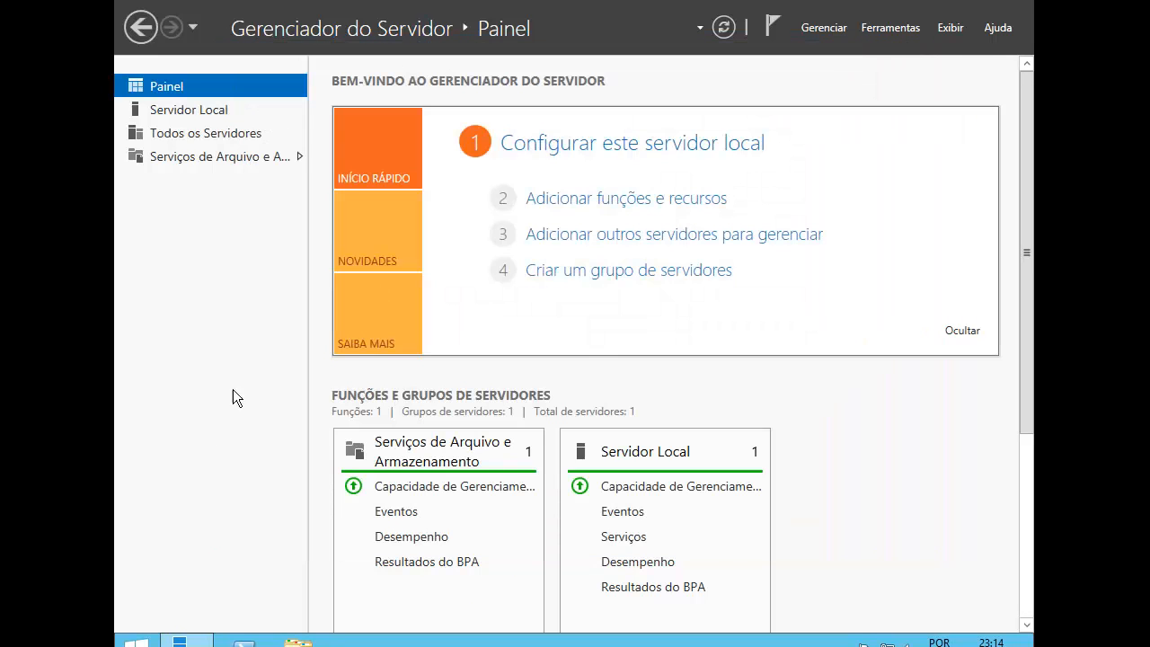
left_click(190, 642)
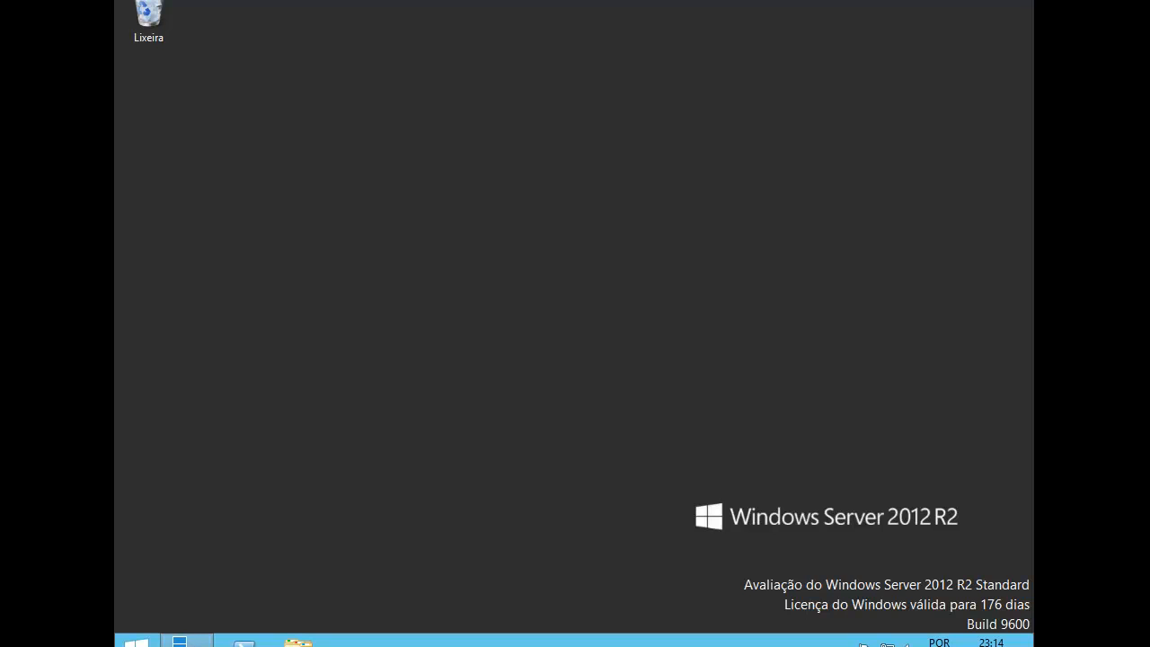
left_click(187, 642)
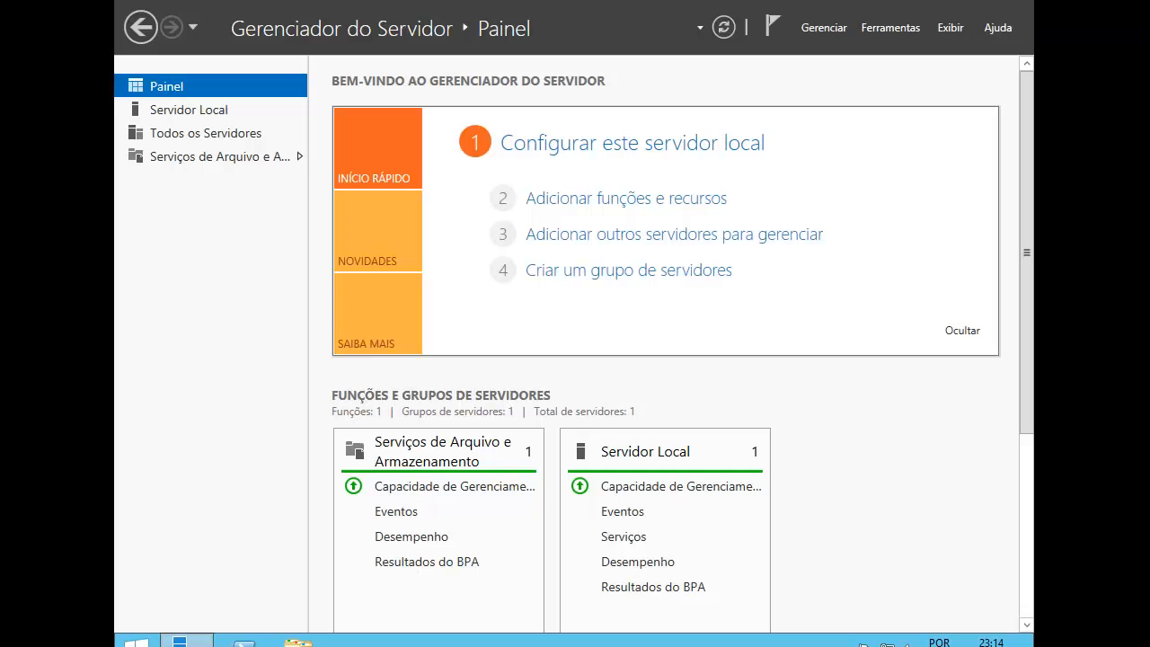
Start adding roles and features with a role-based or feature-based installation on server LAB-WS2012 from the server pool.
left_click(646, 200)
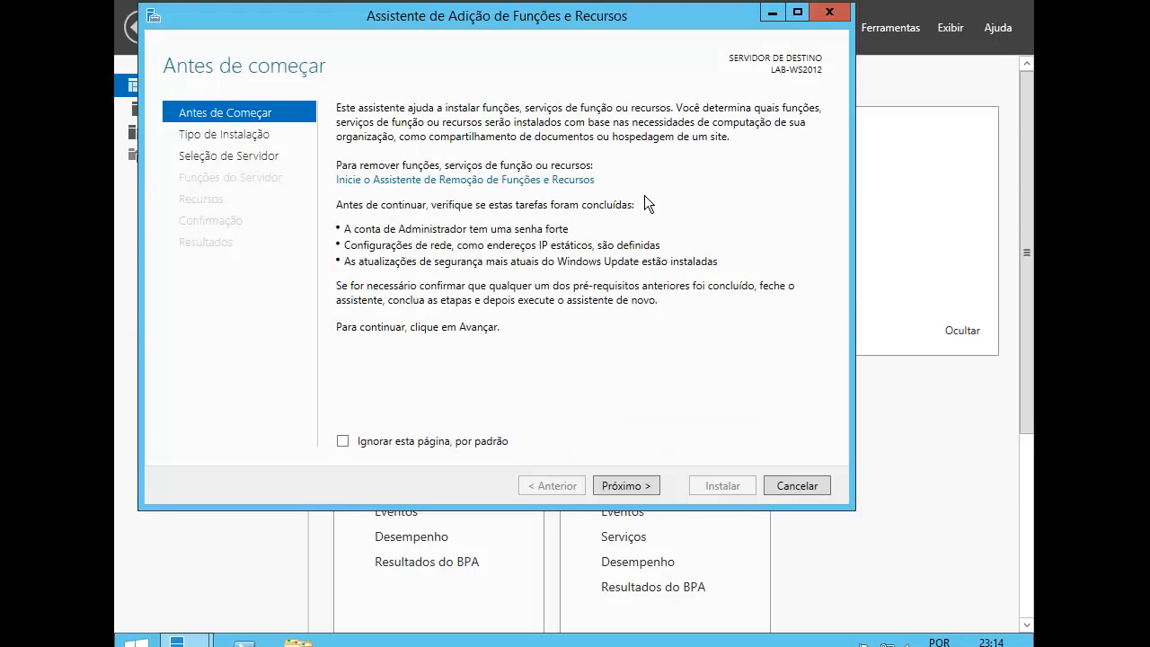
left_click(642, 486)
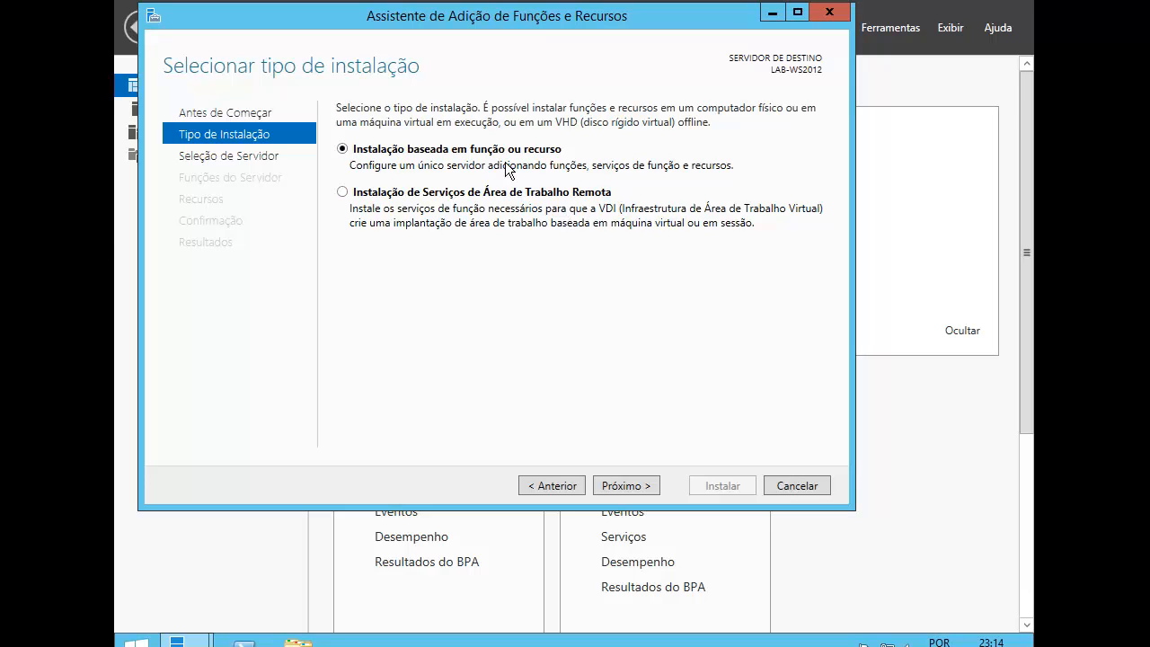
left_click(622, 485)
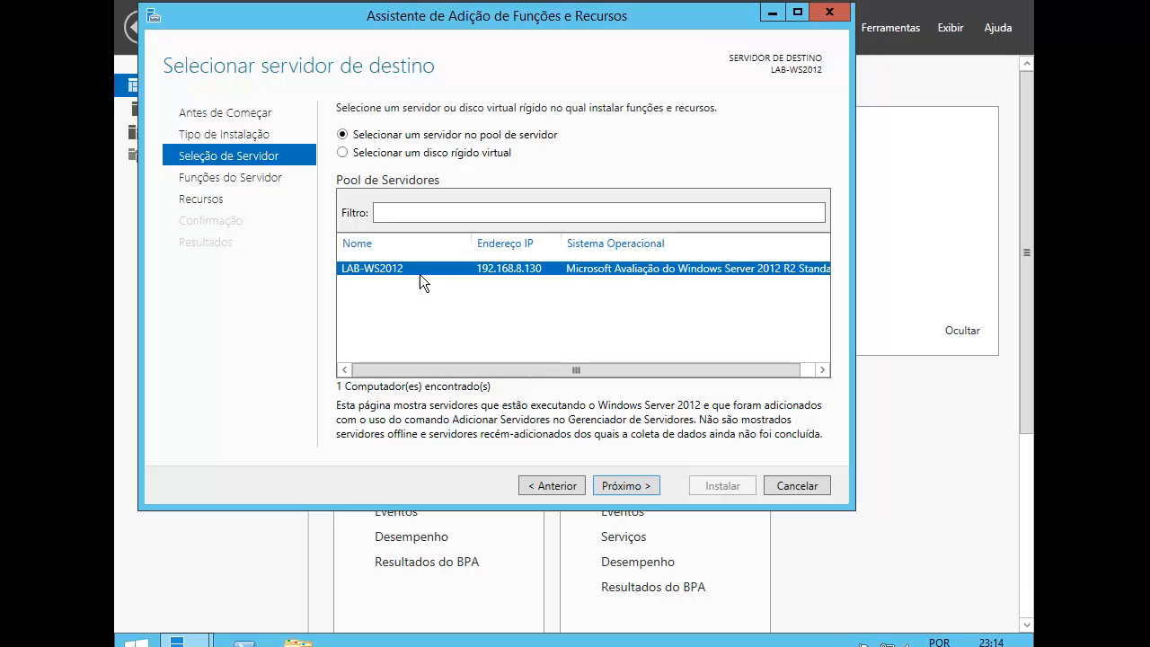
left_click(629, 485)
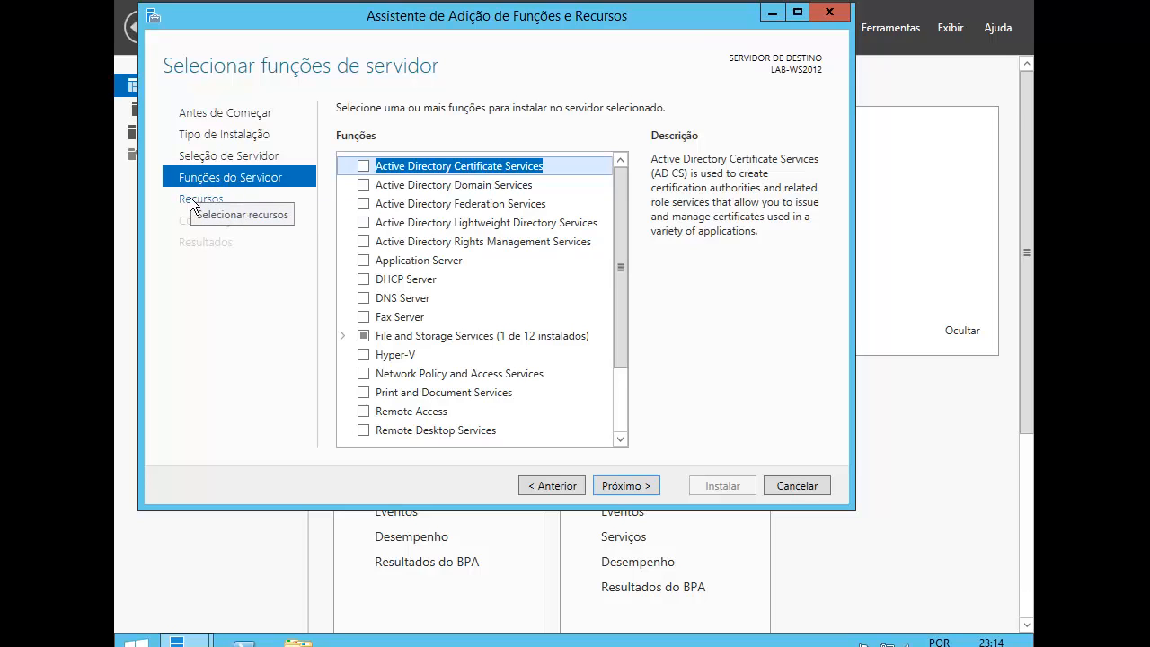
Review the full list of server roles and continue to the features without selecting any additional role.
left_click_drag(614, 207, 626, 372)
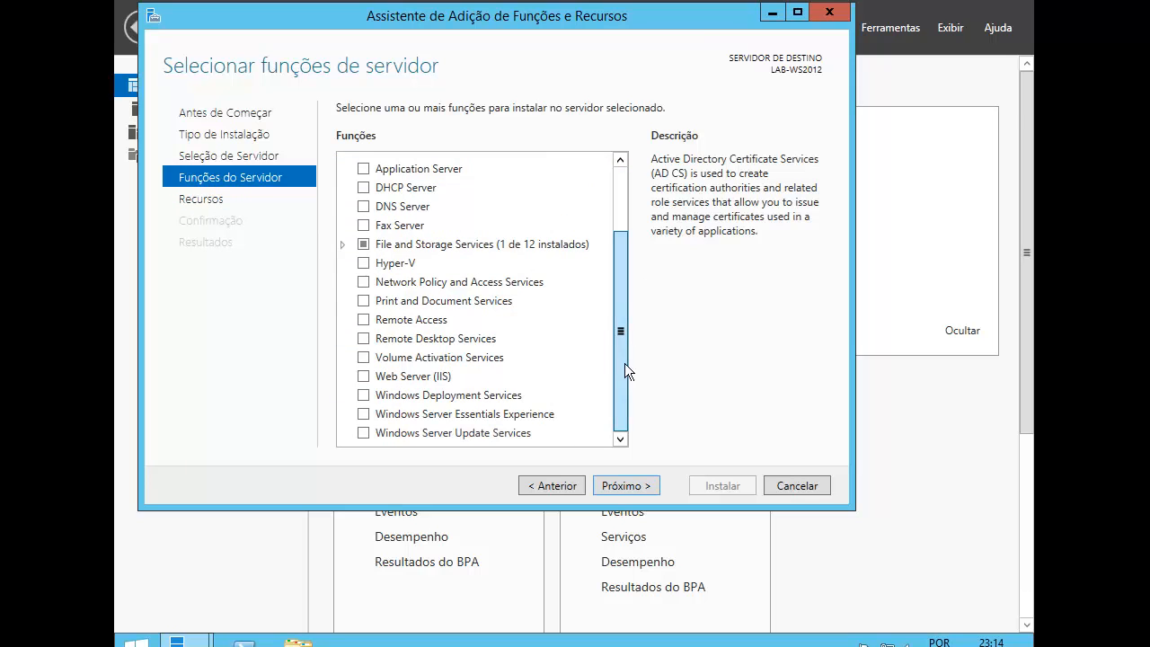
left_click_drag(635, 237, 632, 178)
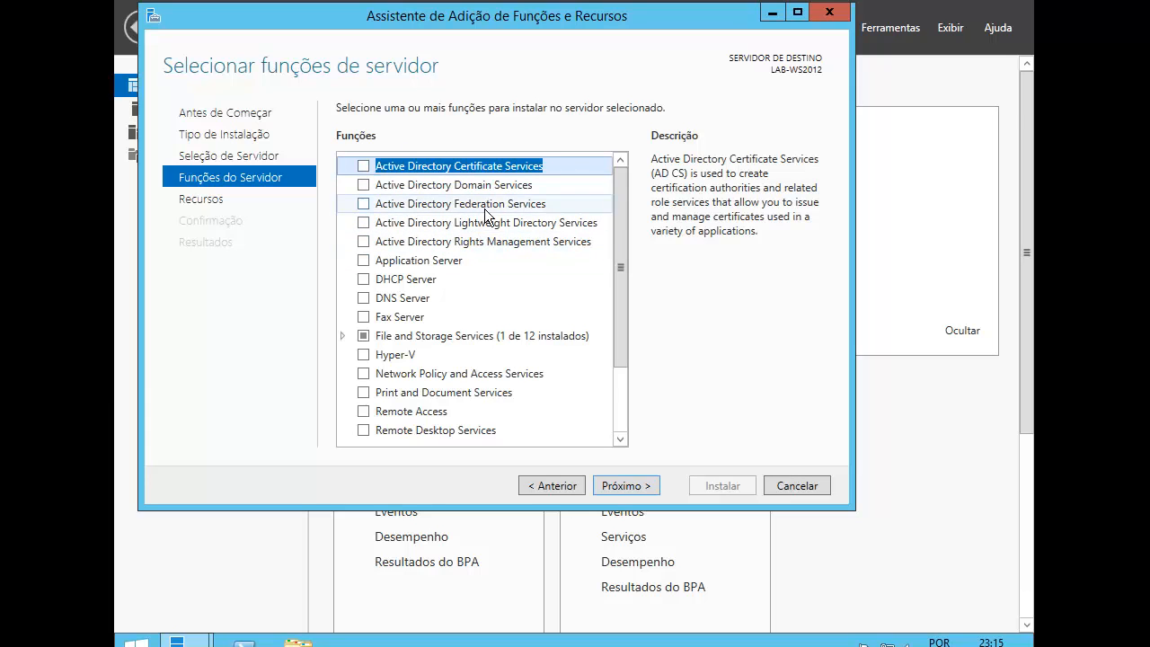
left_click_drag(623, 231, 623, 293)
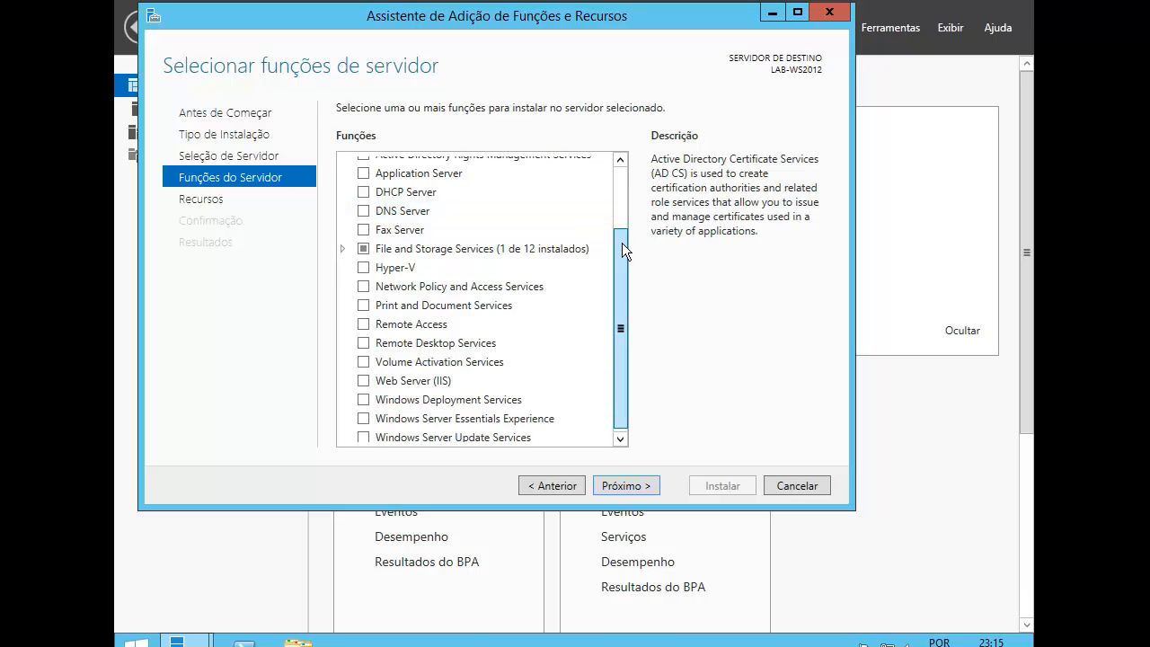
scroll(622, 242, "down", 1)
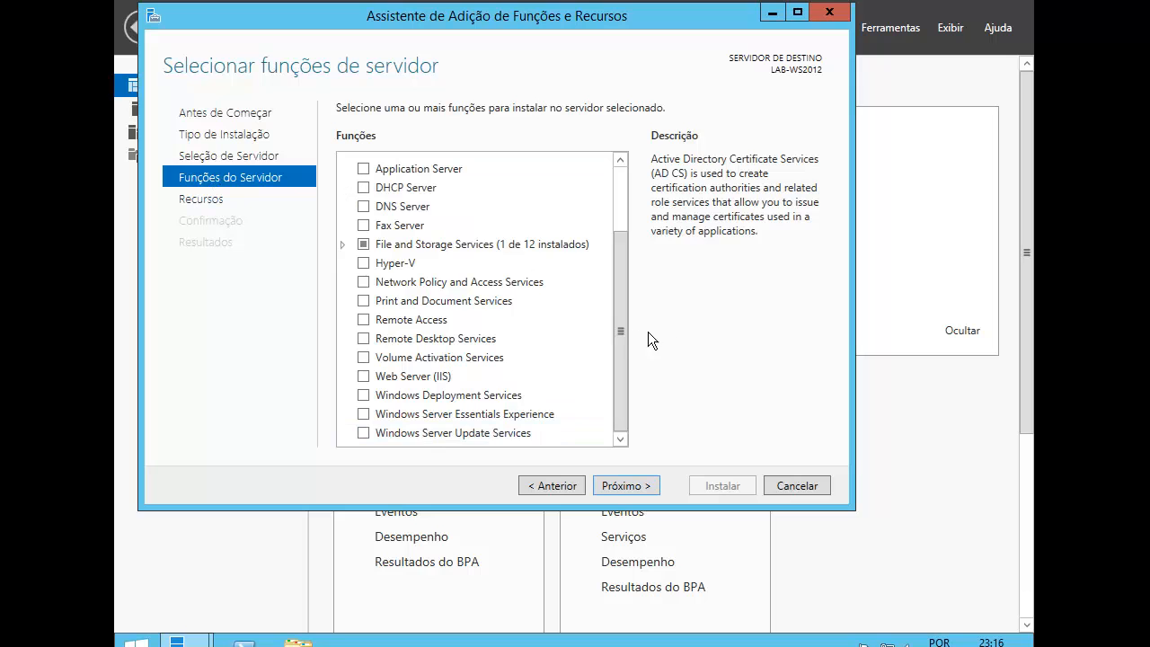
left_click_drag(620, 304, 620, 191)
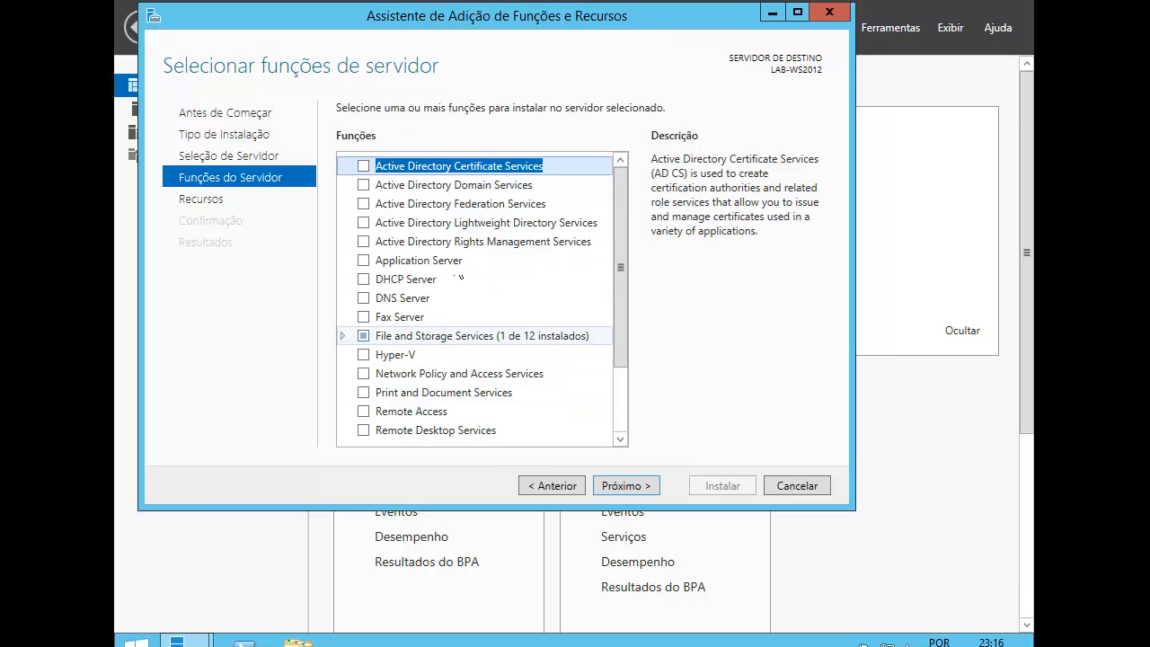
left_click(629, 488)
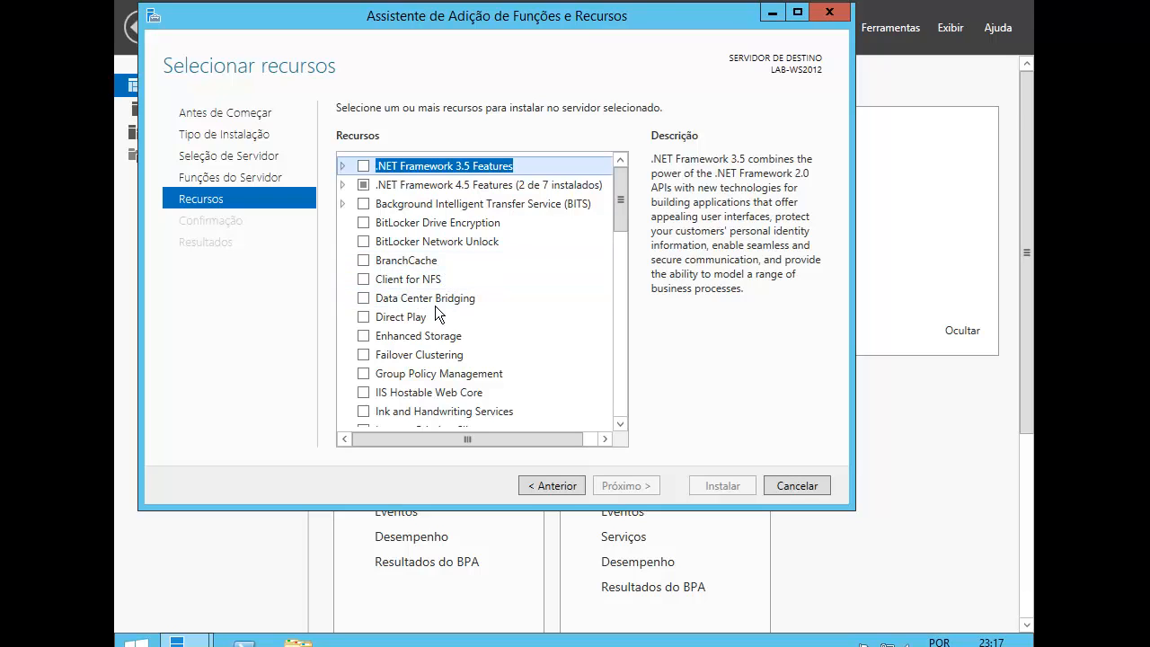
Select the Windows Server Backup feature for installation and proceed to the confirmation page.
left_click_drag(621, 198, 618, 234)
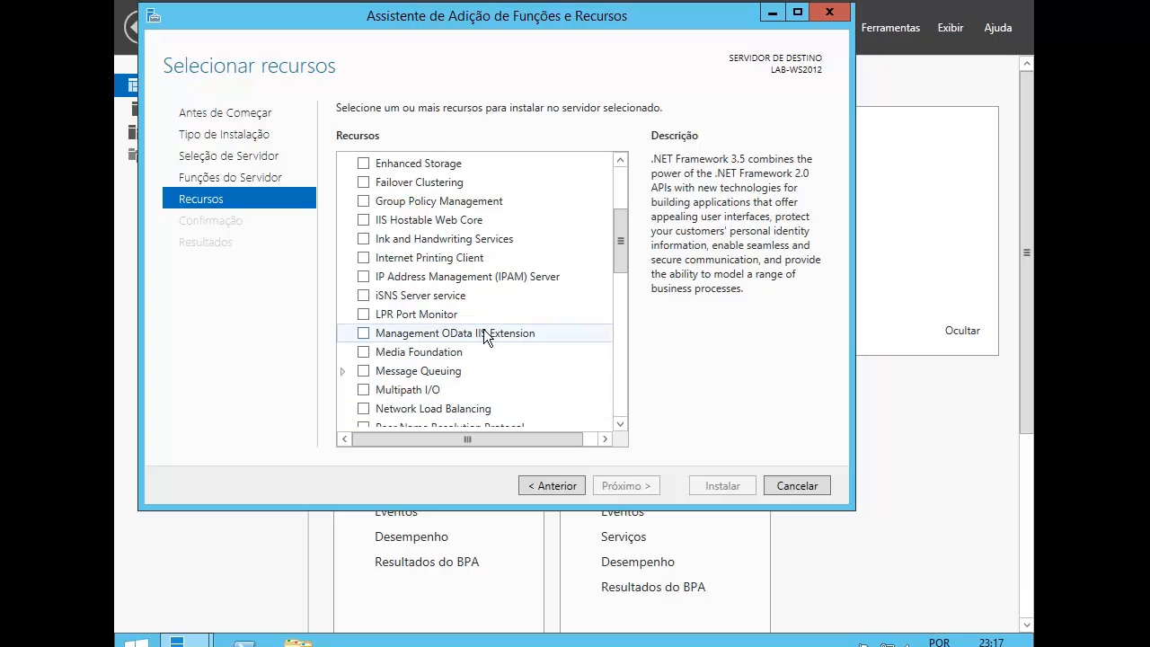
left_click_drag(623, 218, 622, 366)
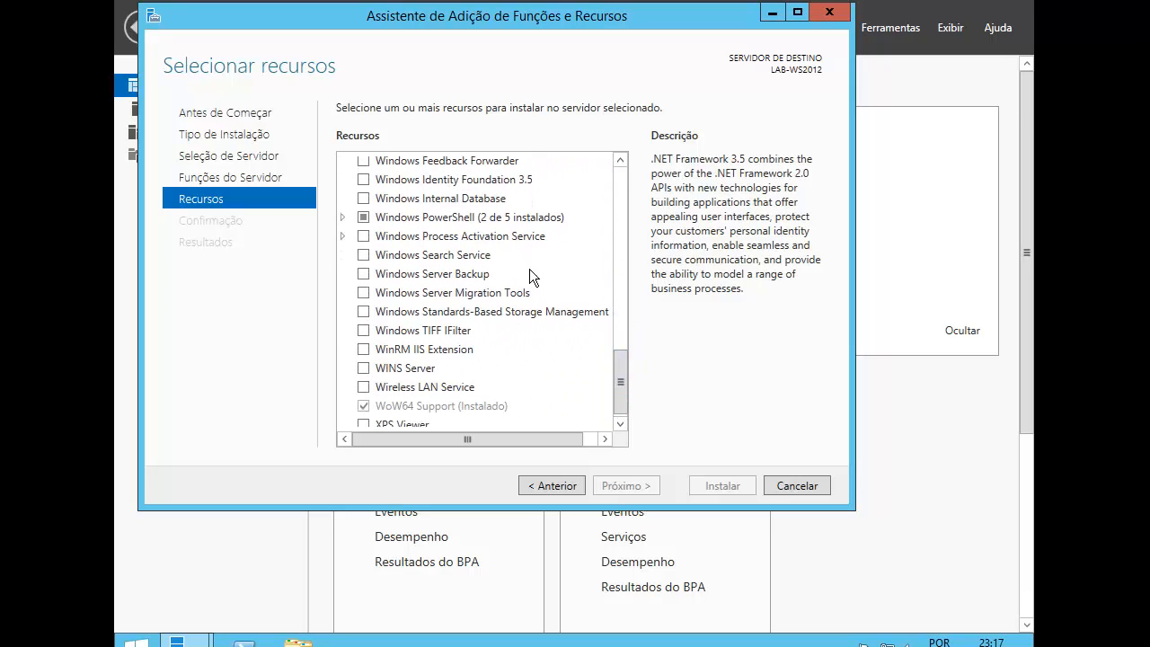
left_click(363, 274)
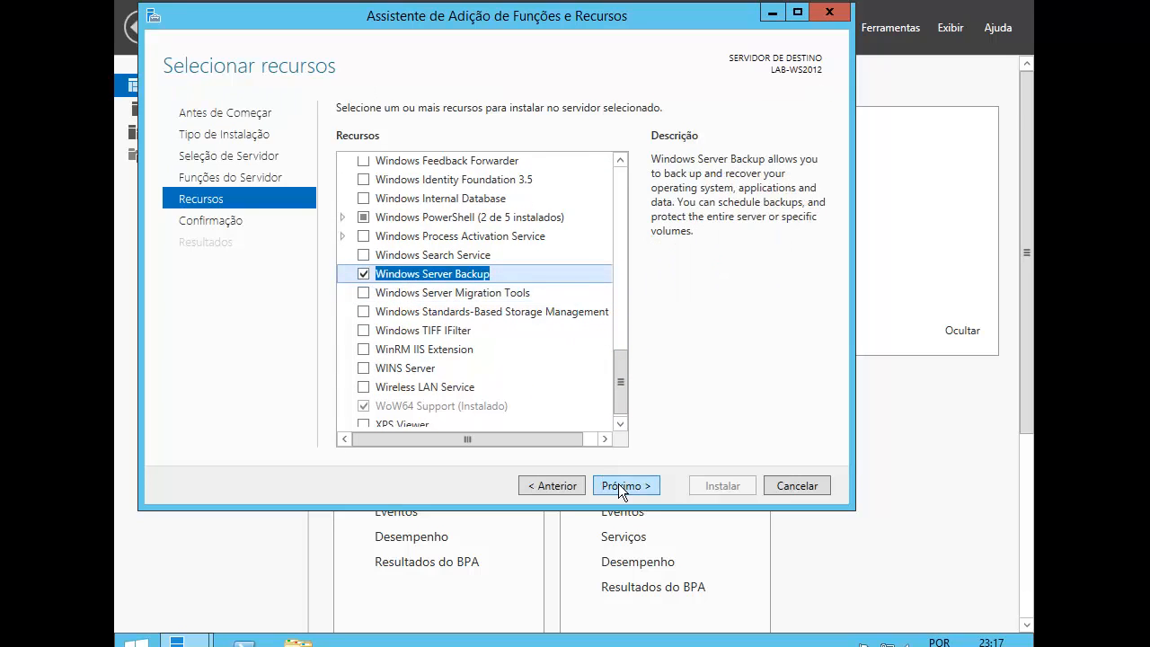
left_click(618, 486)
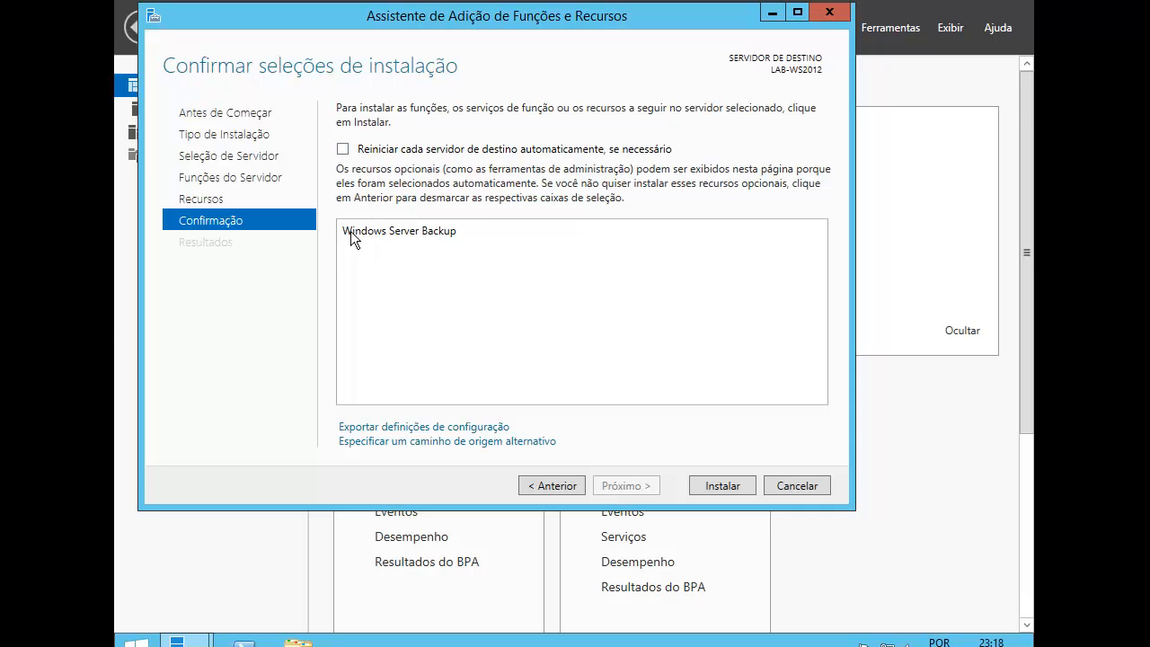
Allow automatic restart of the destination server, install Windows Server Backup, and close the wizard once installation completes.
left_click(343, 149)
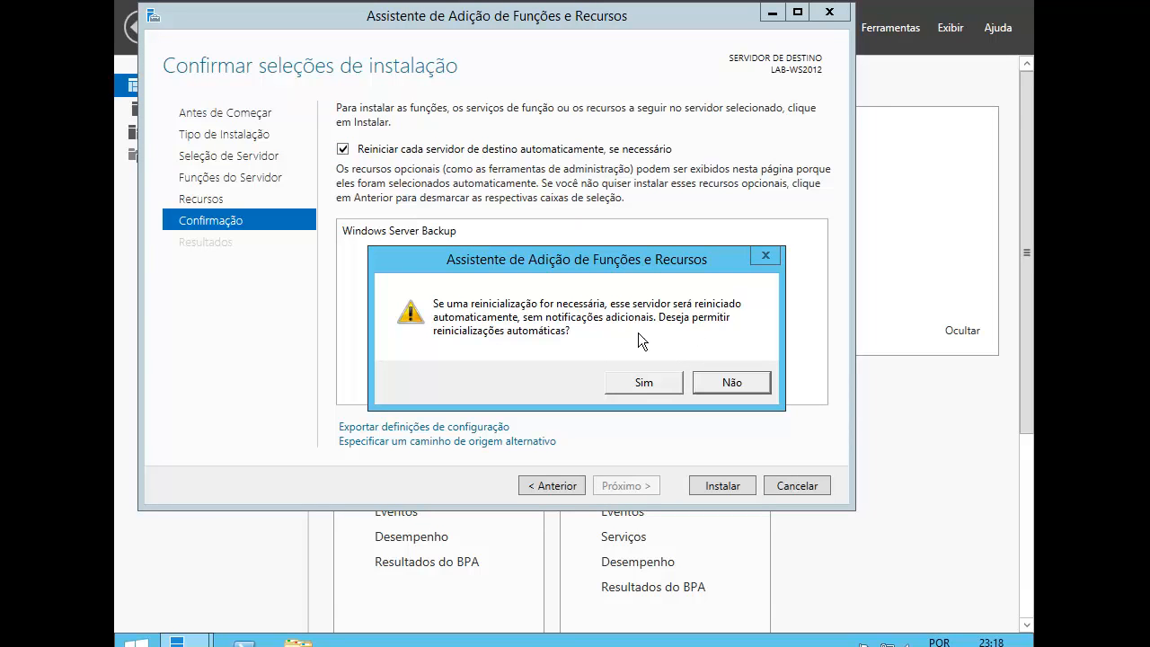
left_click(639, 381)
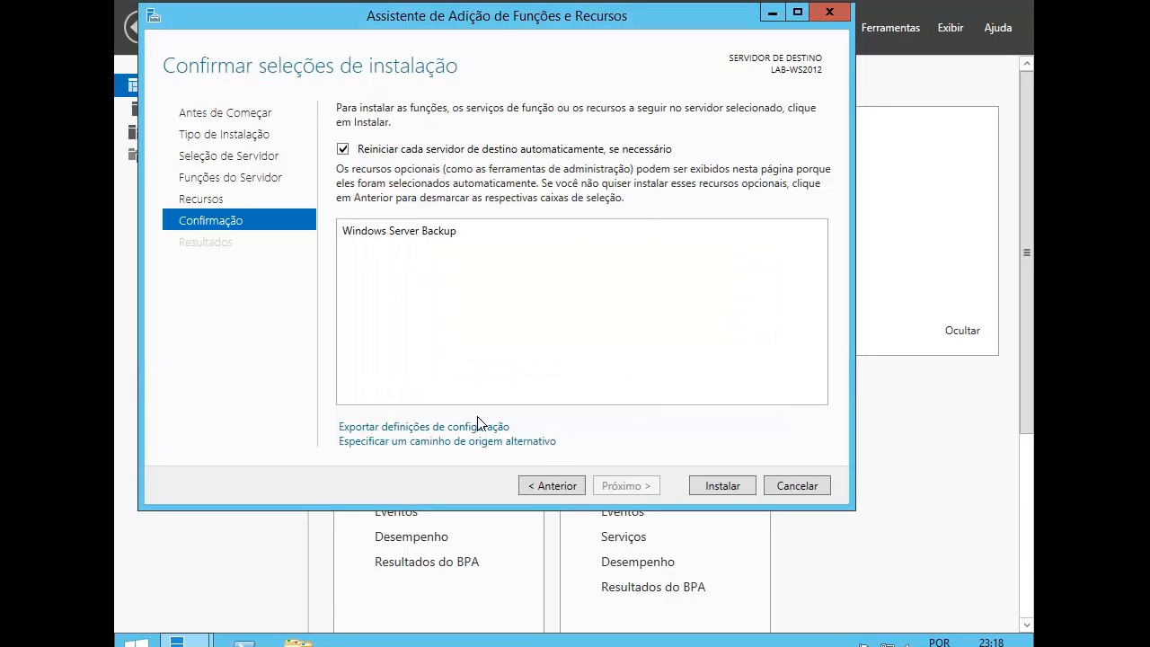
left_click(723, 486)
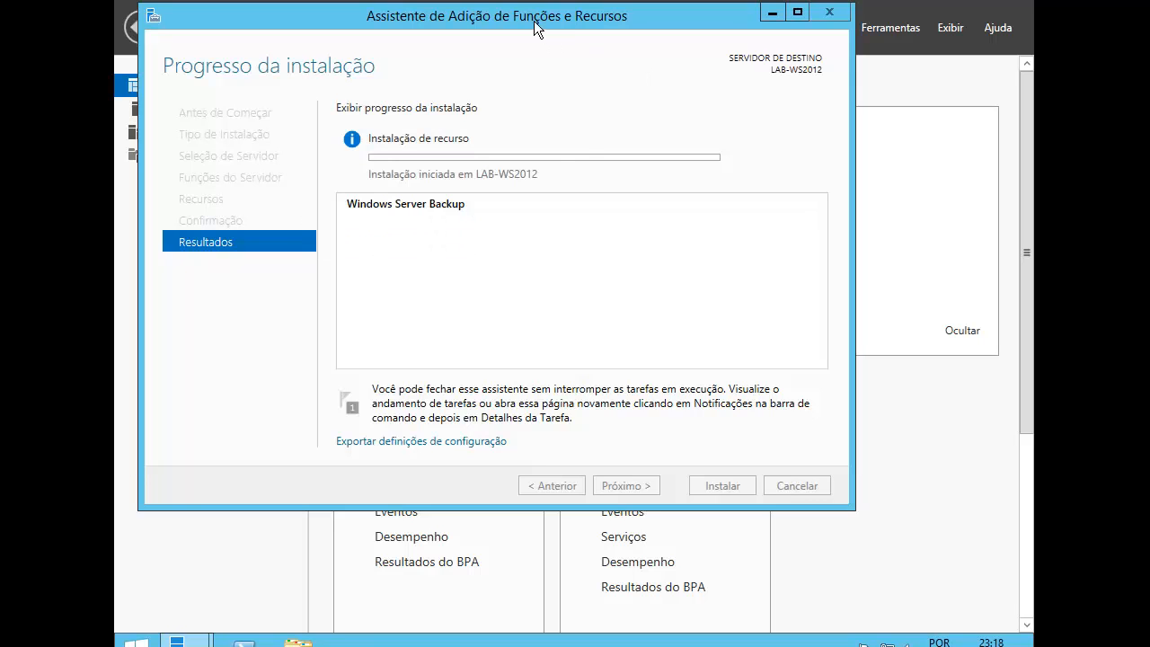
left_click_drag(525, 29, 608, 106)
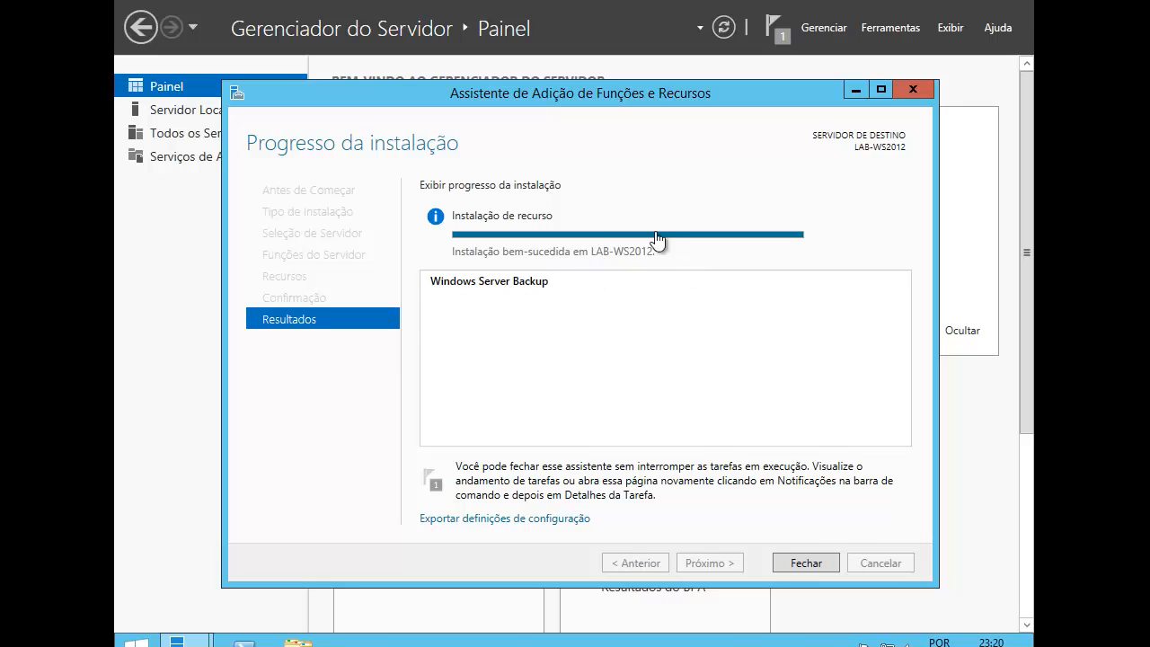
left_click(806, 564)
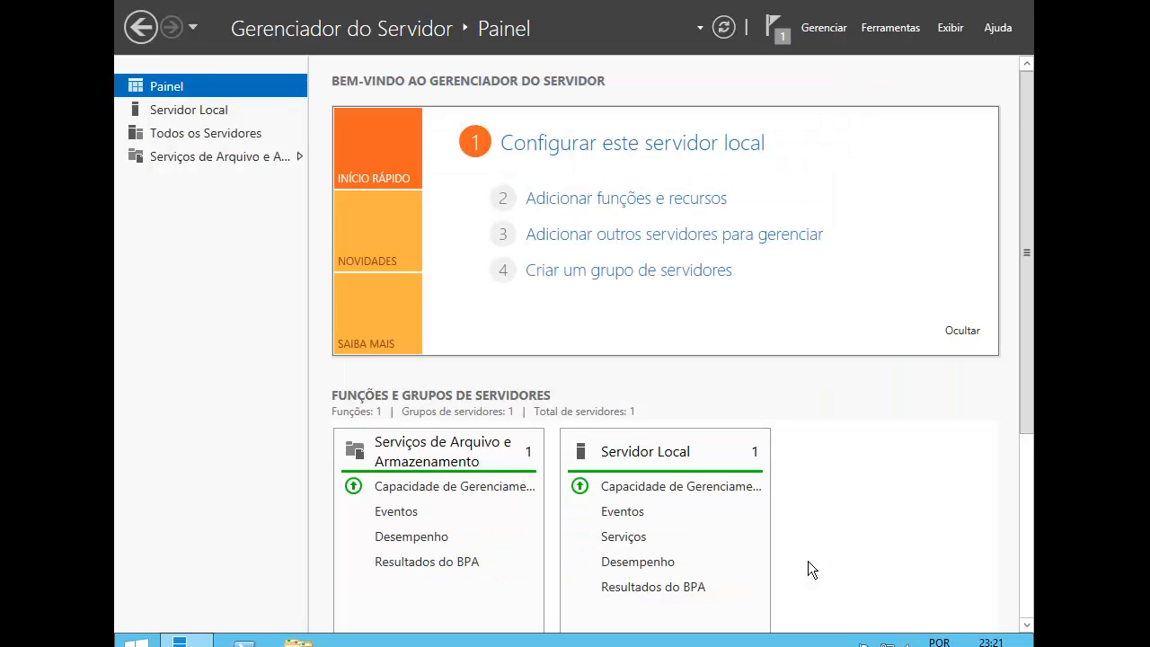
Minimize Server Manager and open File Explorer to view the computer's drives.
left_click(954, 4)
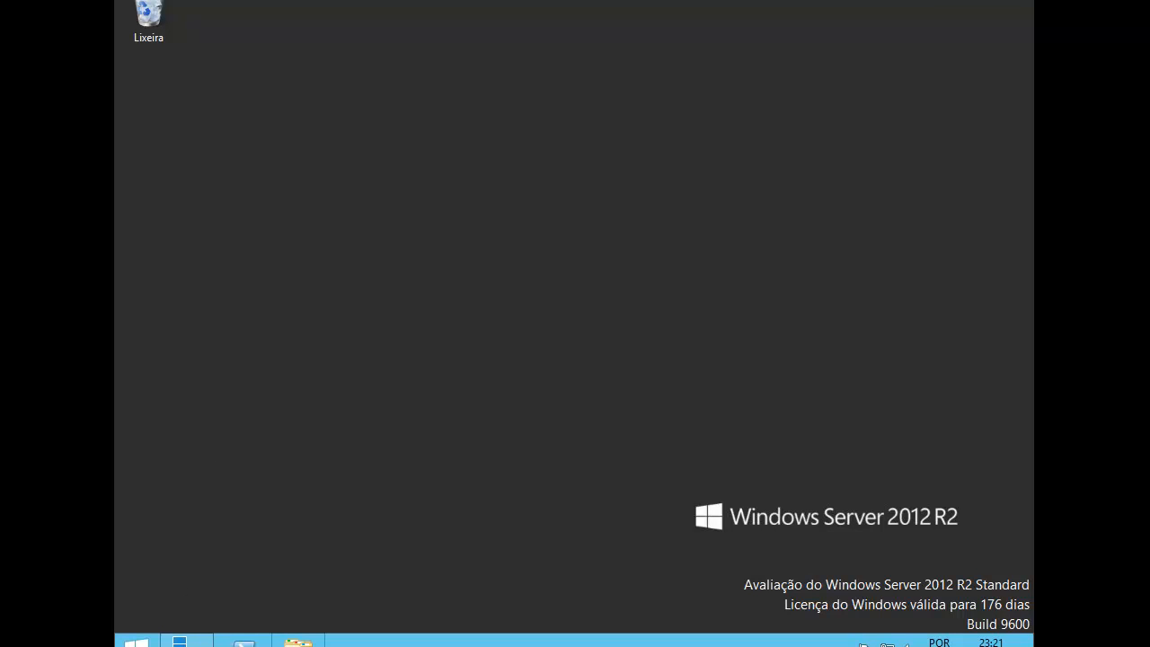
key("super+e")
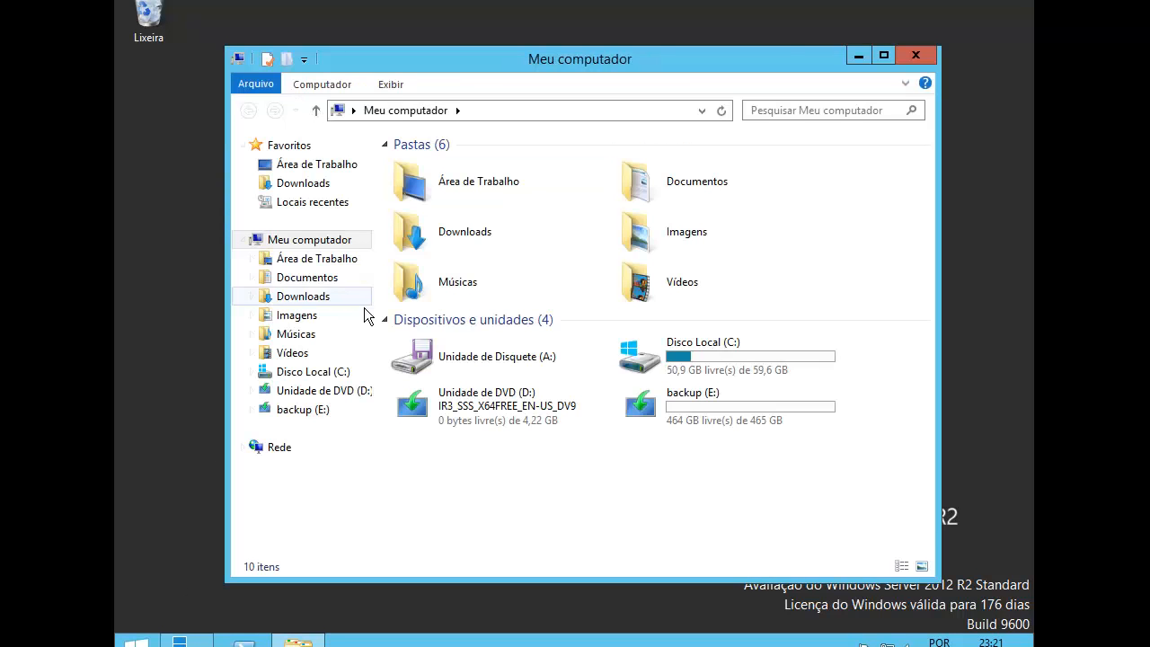
Check the free space on the backup (E:) drive and minimize File Explorer.
left_click(665, 404)
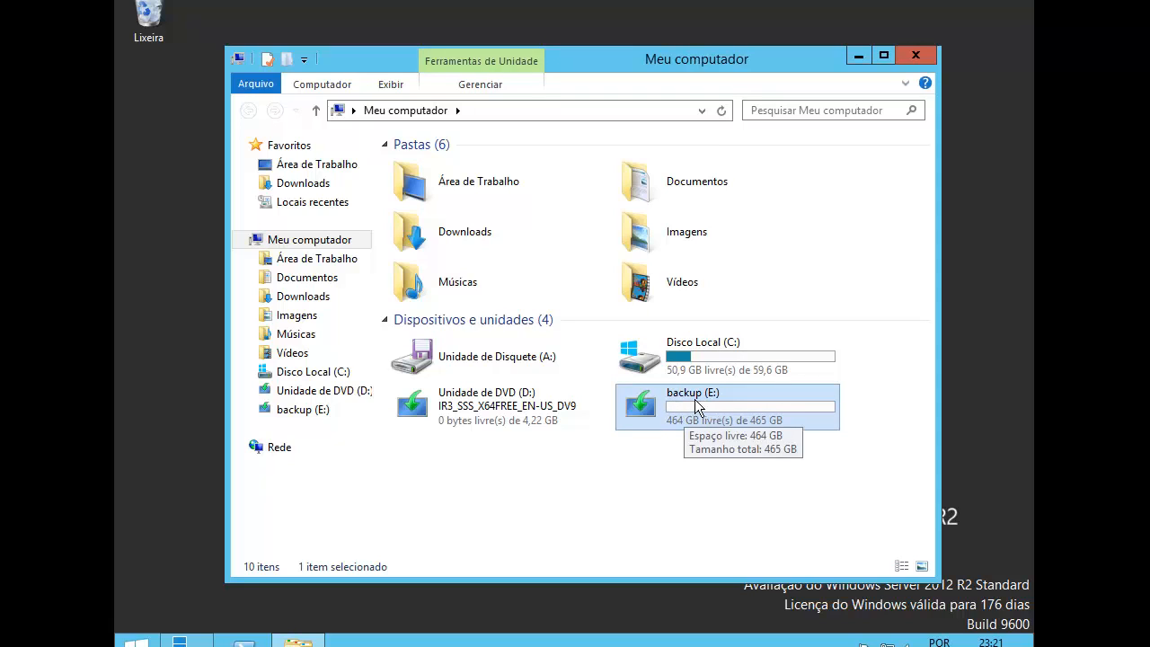
left_click(857, 56)
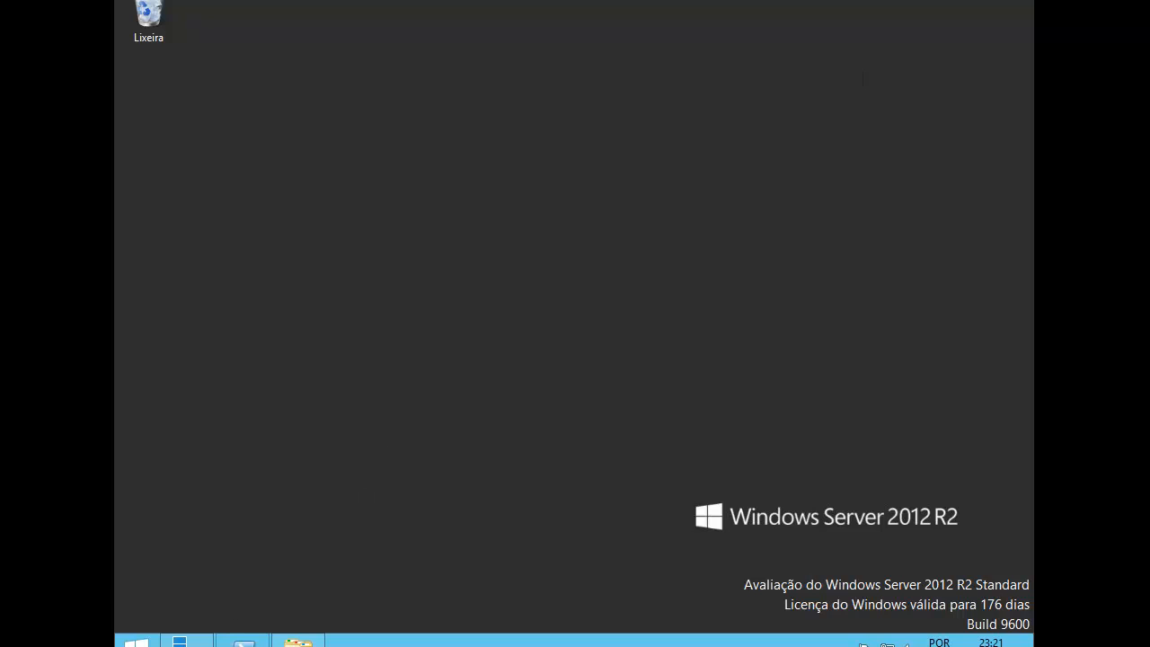
Search the Start screen for "windows backu" and open Backup do Windows Server.
left_click(136, 640)
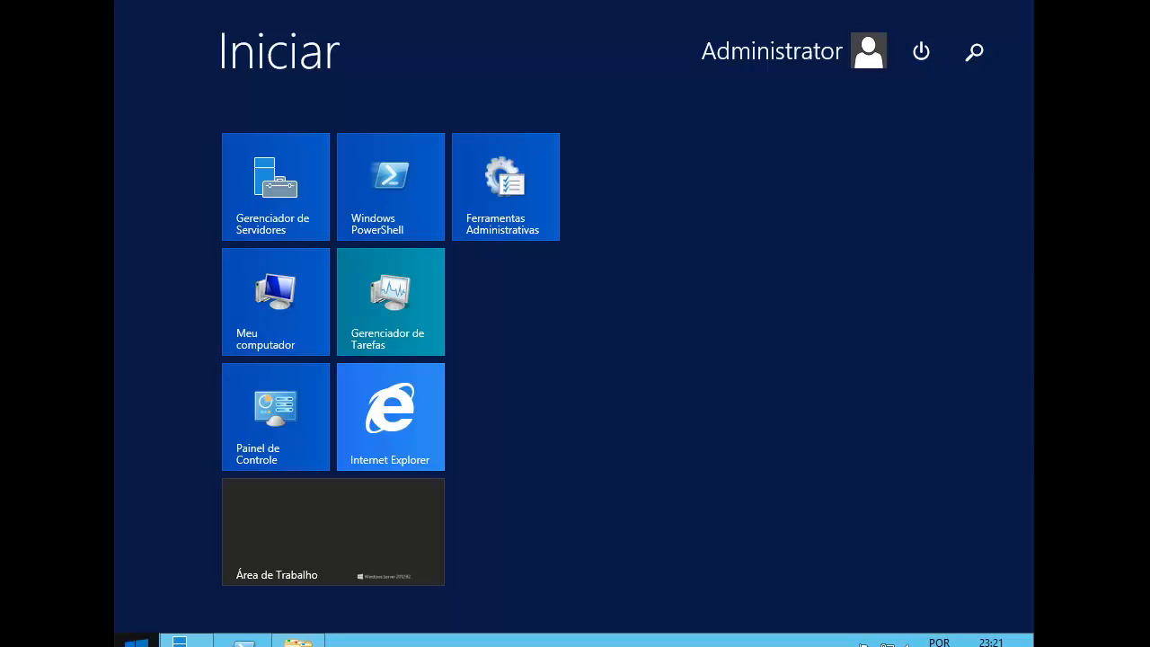
type("windwos")
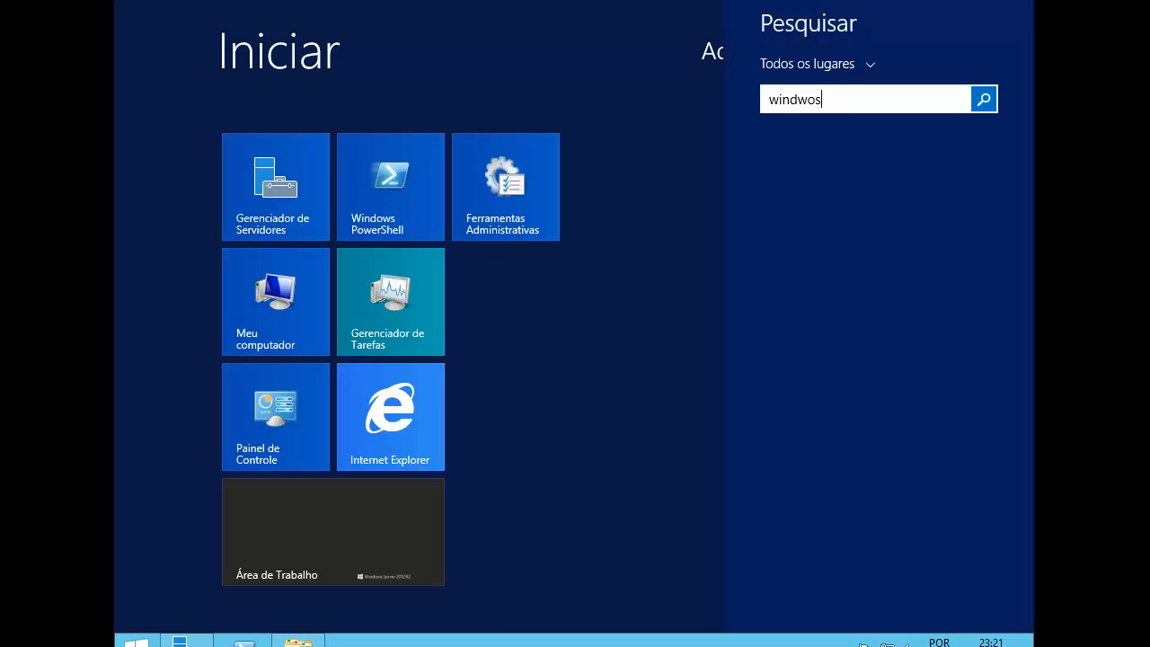
key("BackSpace")
key("BackSpace")
key("BackSpace")
type("ows")
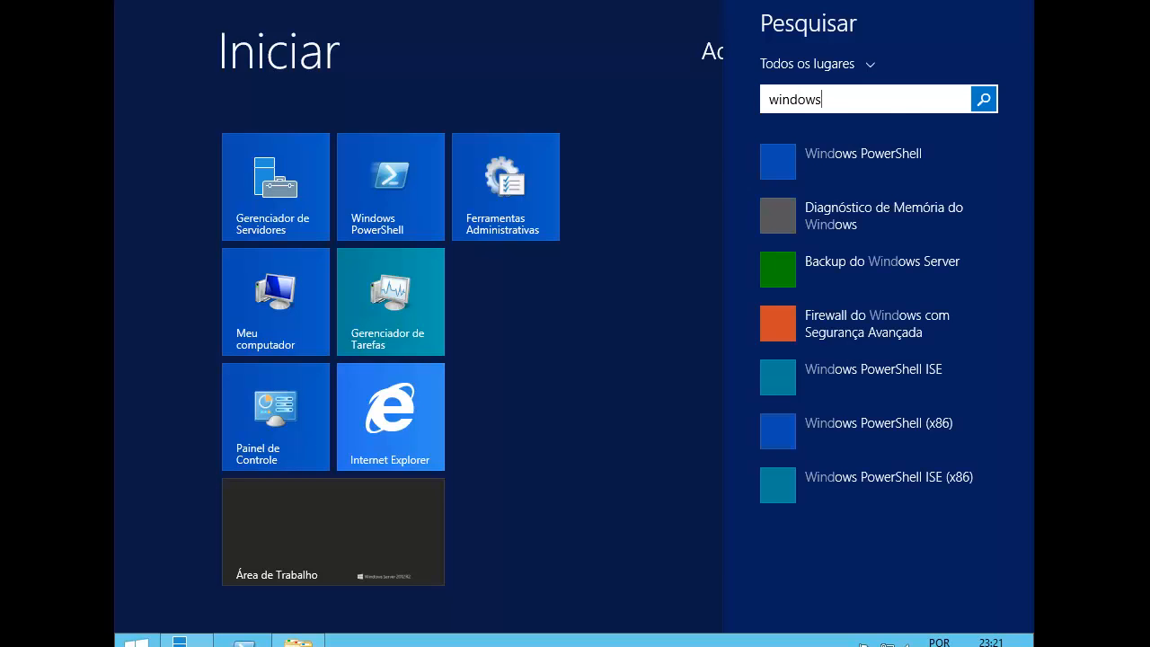
type(" bac")
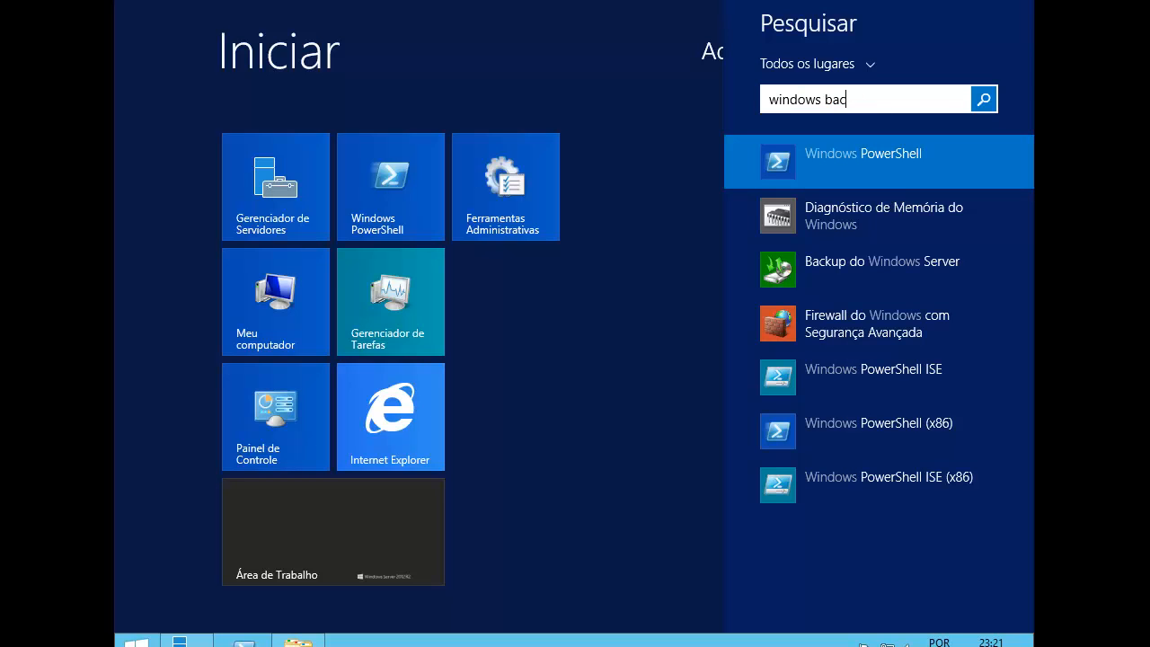
type("ku")
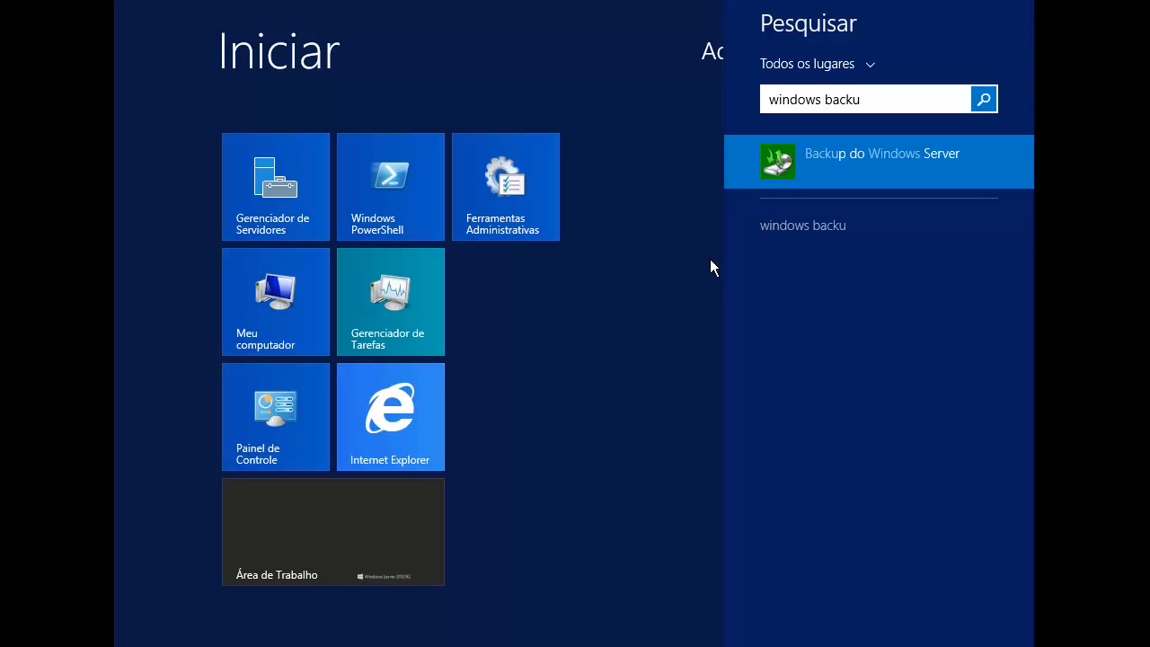
left_click(837, 159)
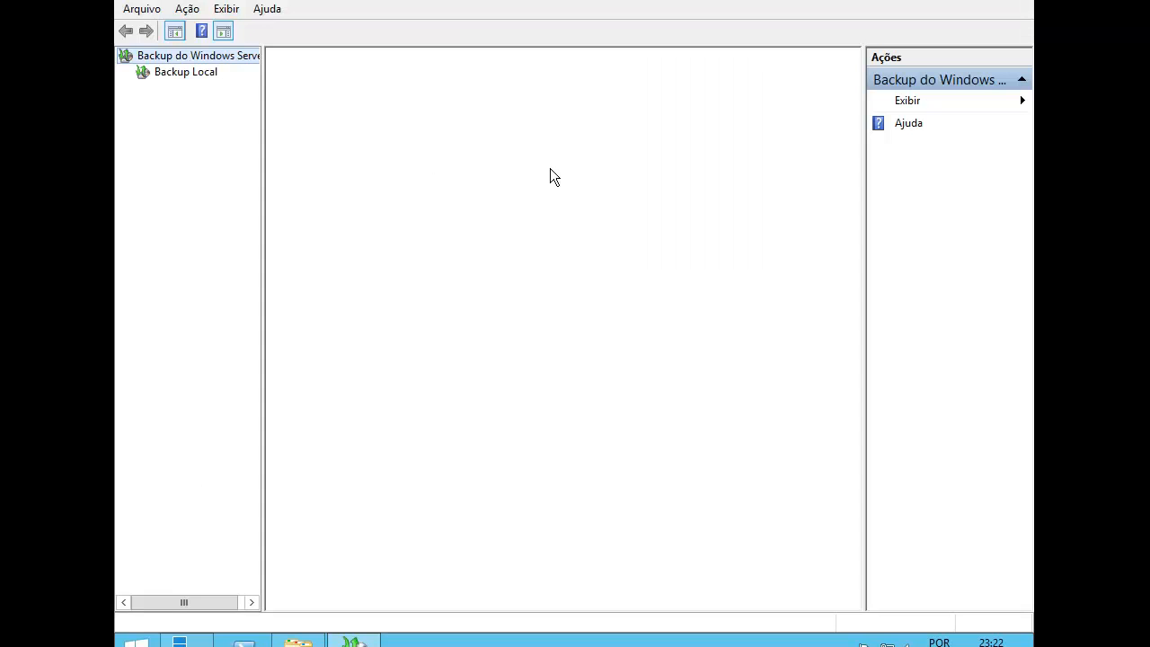
Review the Backup do Windows Server overview, including the online backup section, and open the Backup Local page.
left_click(158, 73)
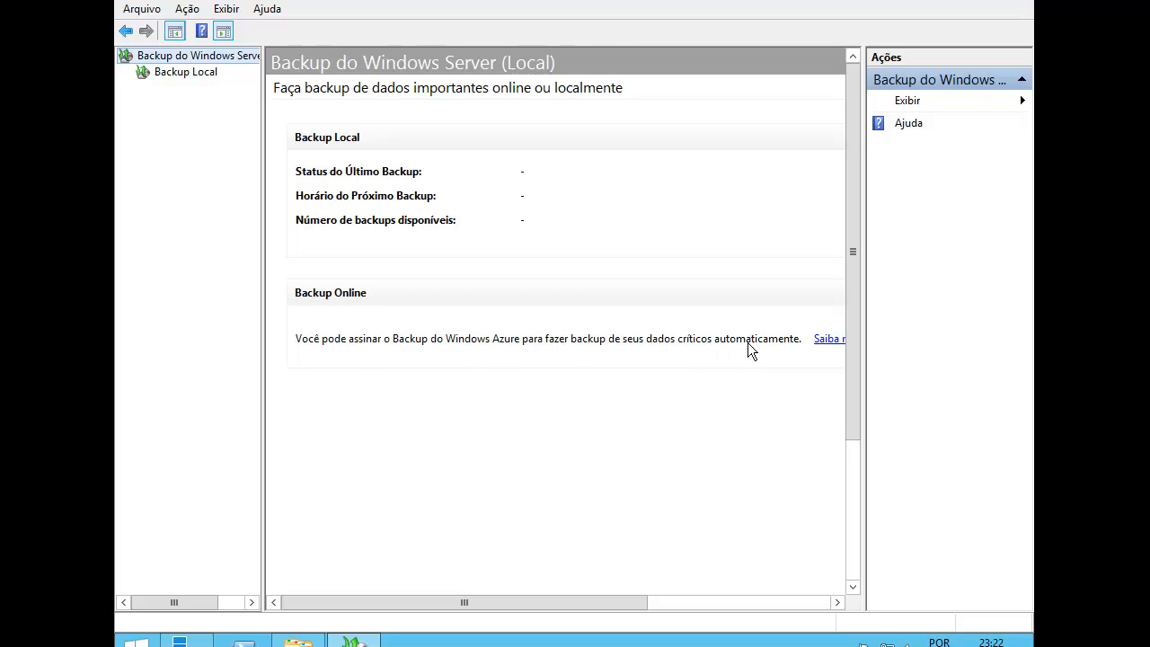
left_click(669, 602)
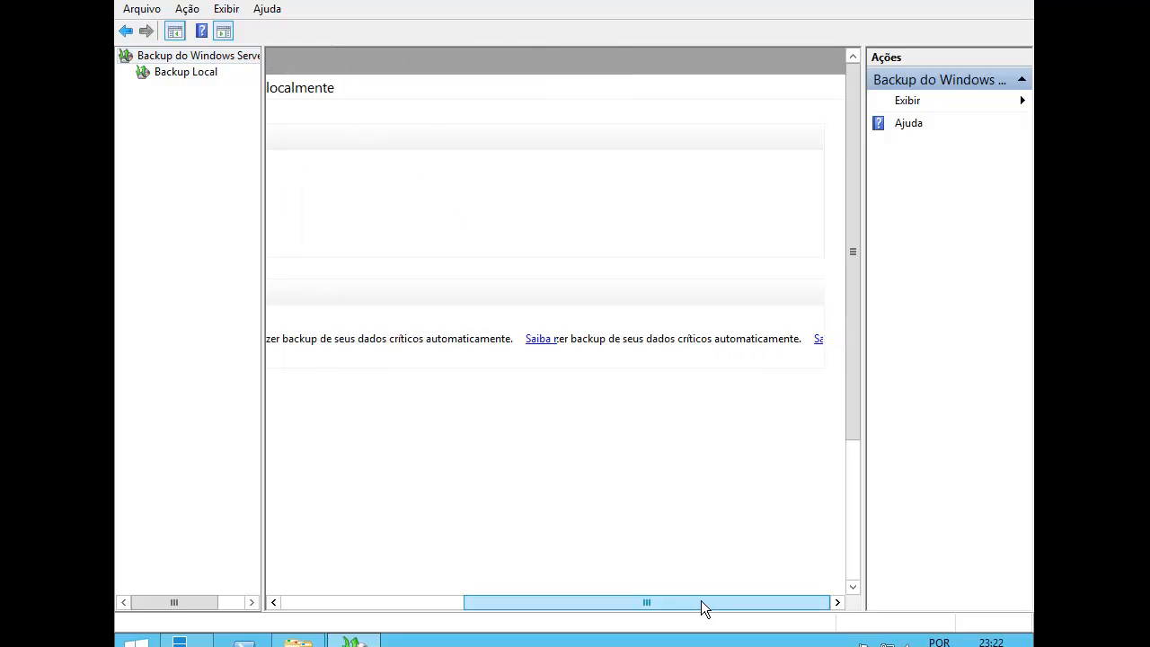
left_click_drag(726, 607, 503, 608)
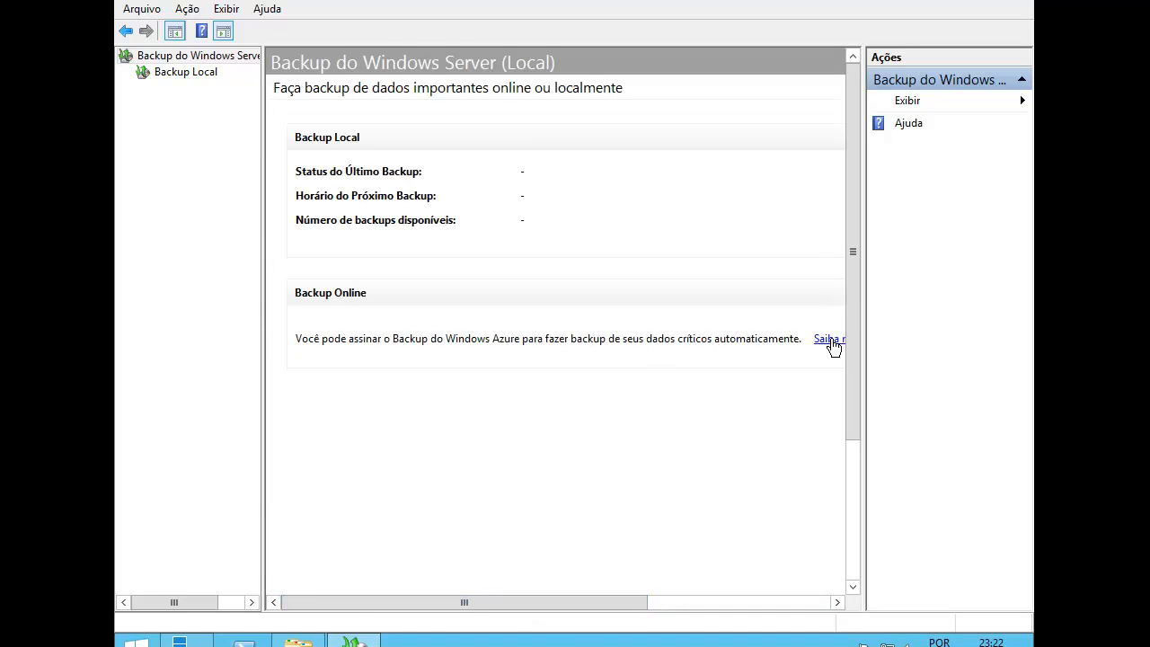
left_click(168, 78)
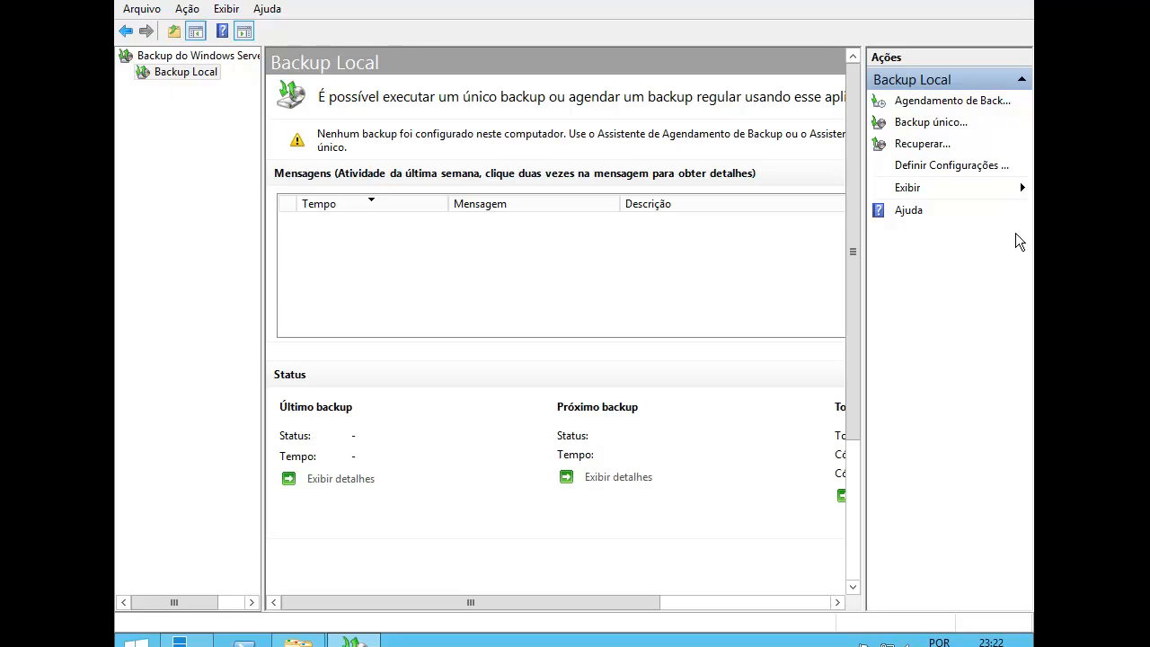
Start a one-time backup using Opções diferentes and choose the Servidor completo (recomendado) configuration.
left_click(931, 125)
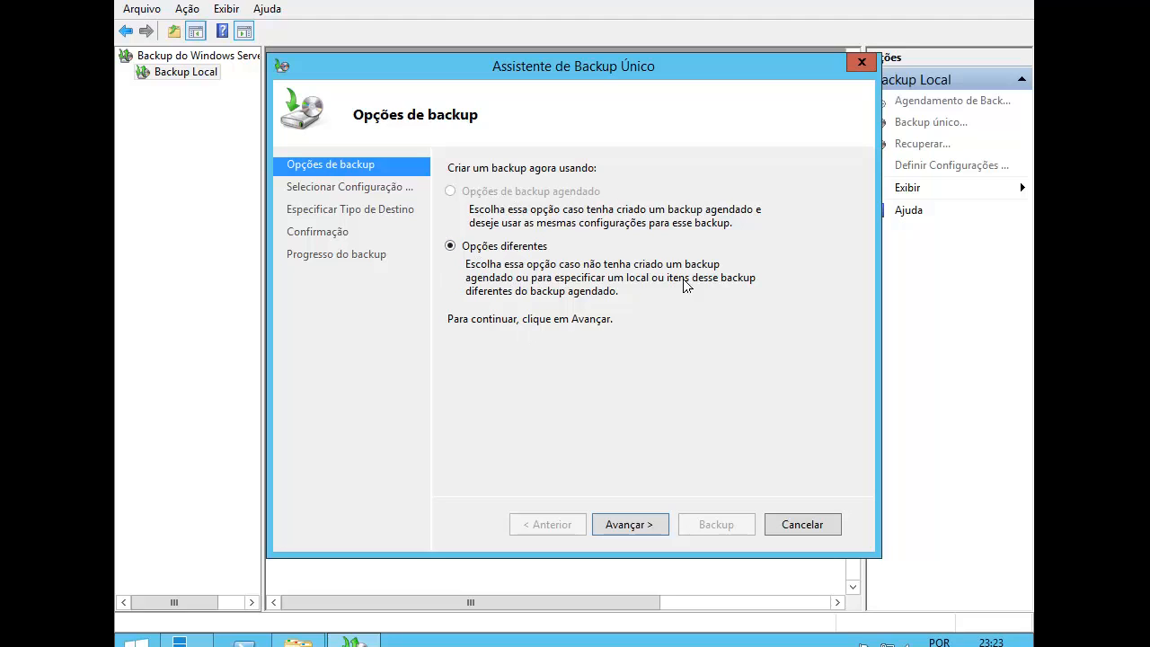
key("Return")
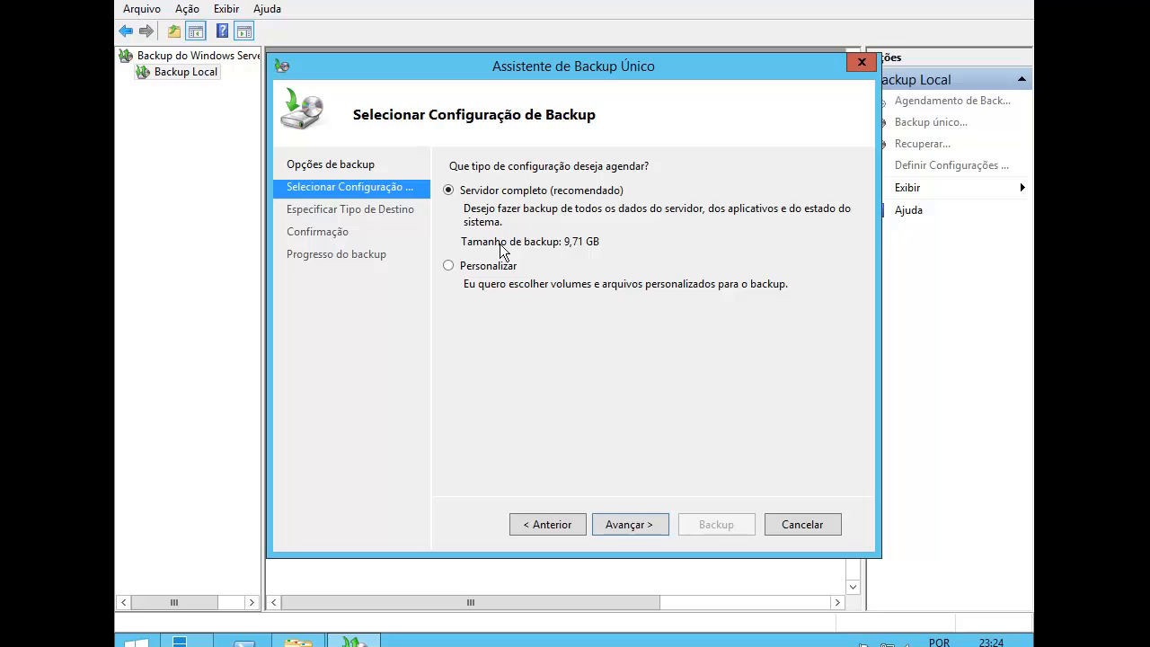
left_click(465, 269)
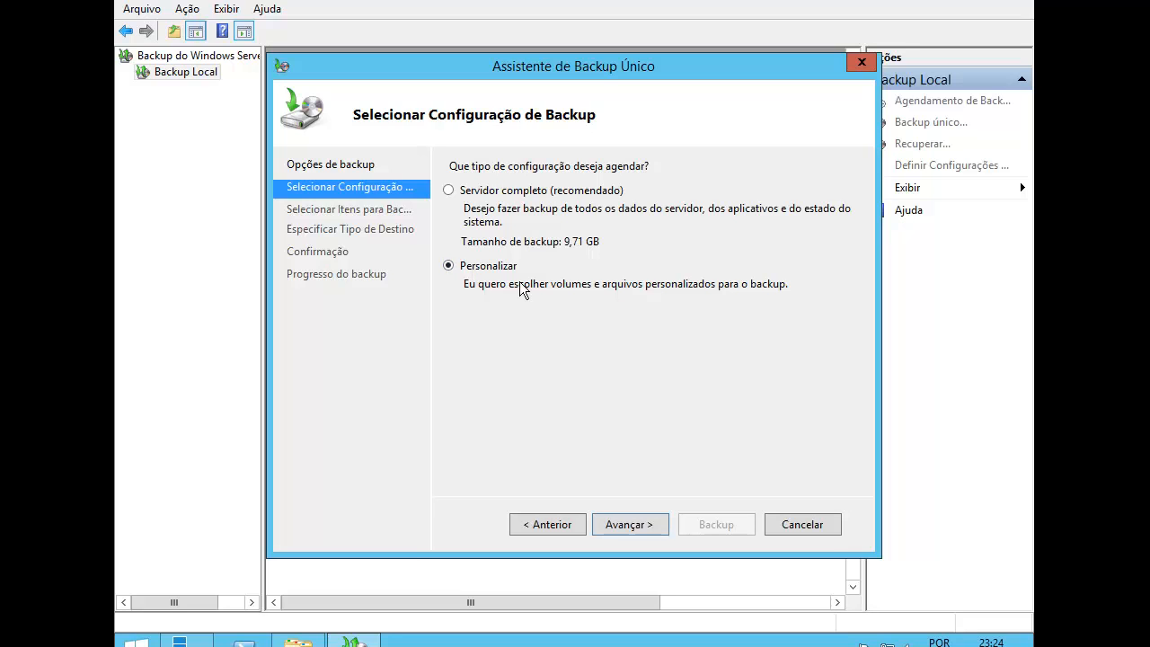
left_click(449, 193)
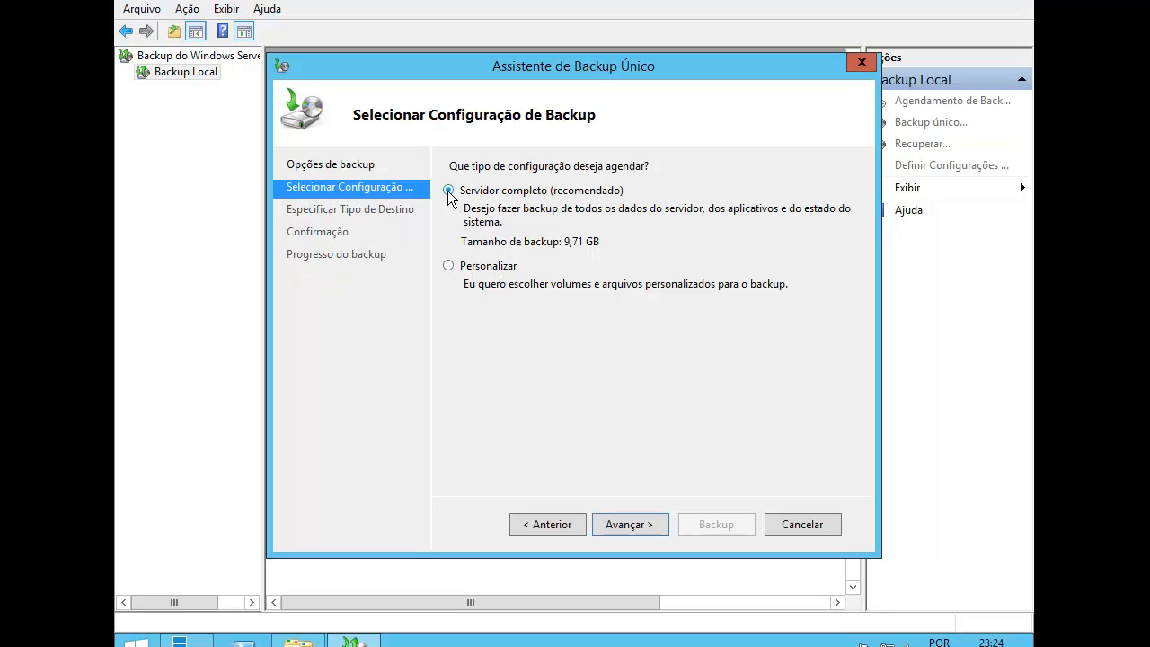
left_click(609, 530)
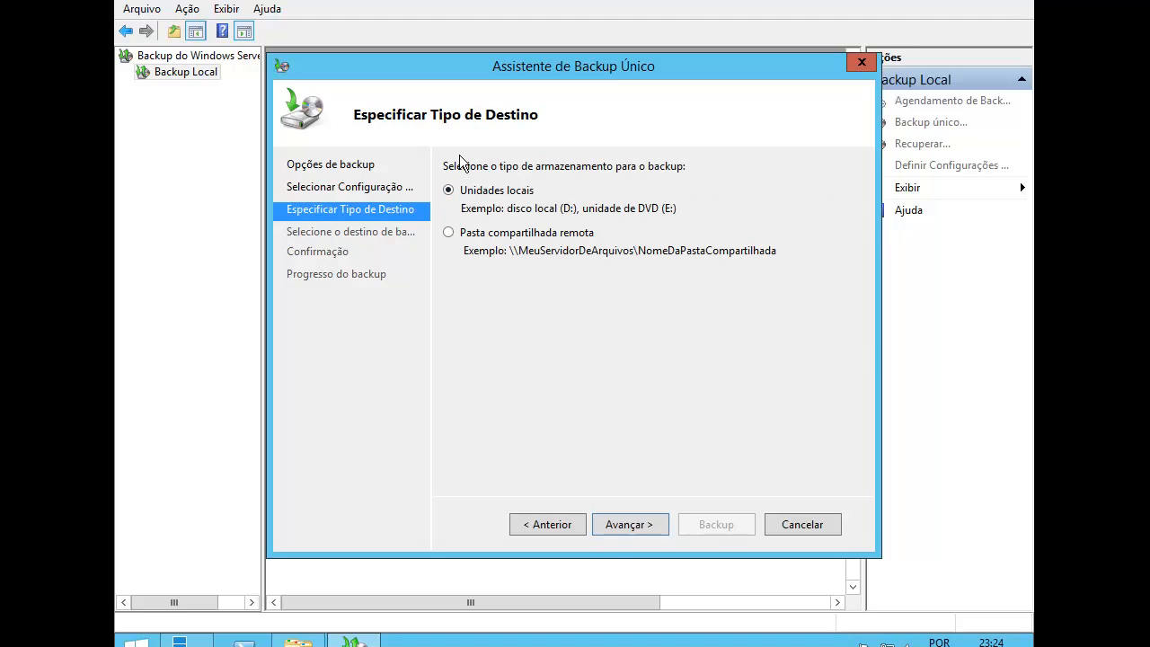
Store the backup on the local volume backup (E:), exclude that volume from the backup items, and run the backup.
left_click(645, 524)
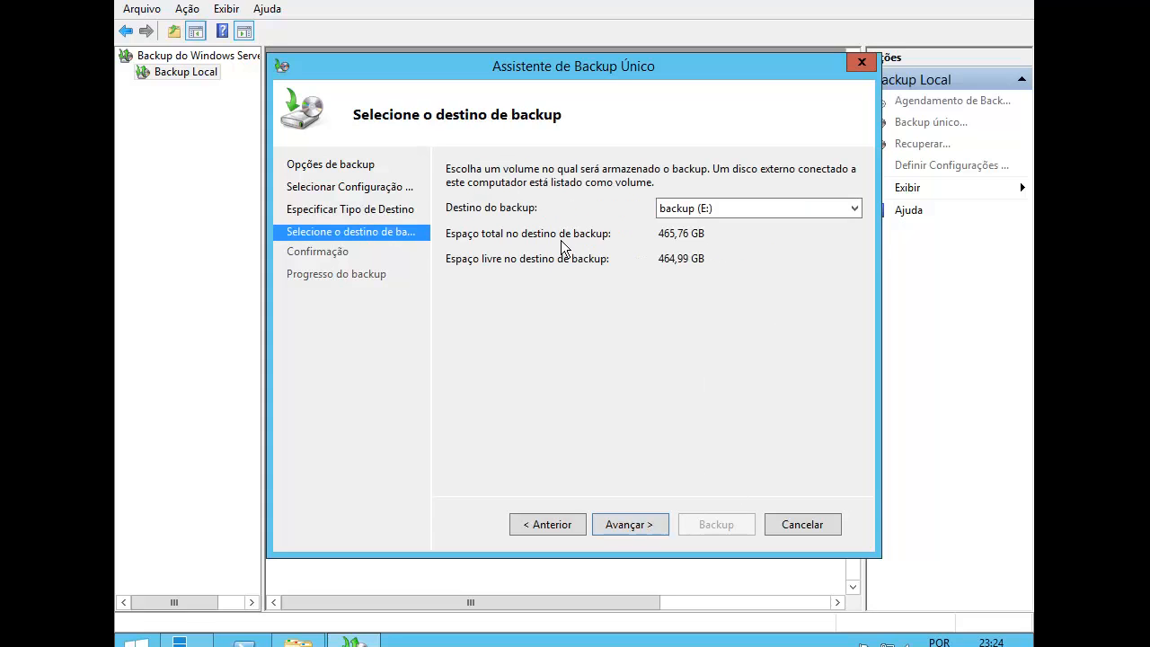
left_click(704, 207)
left_click(737, 209)
left_click(630, 525)
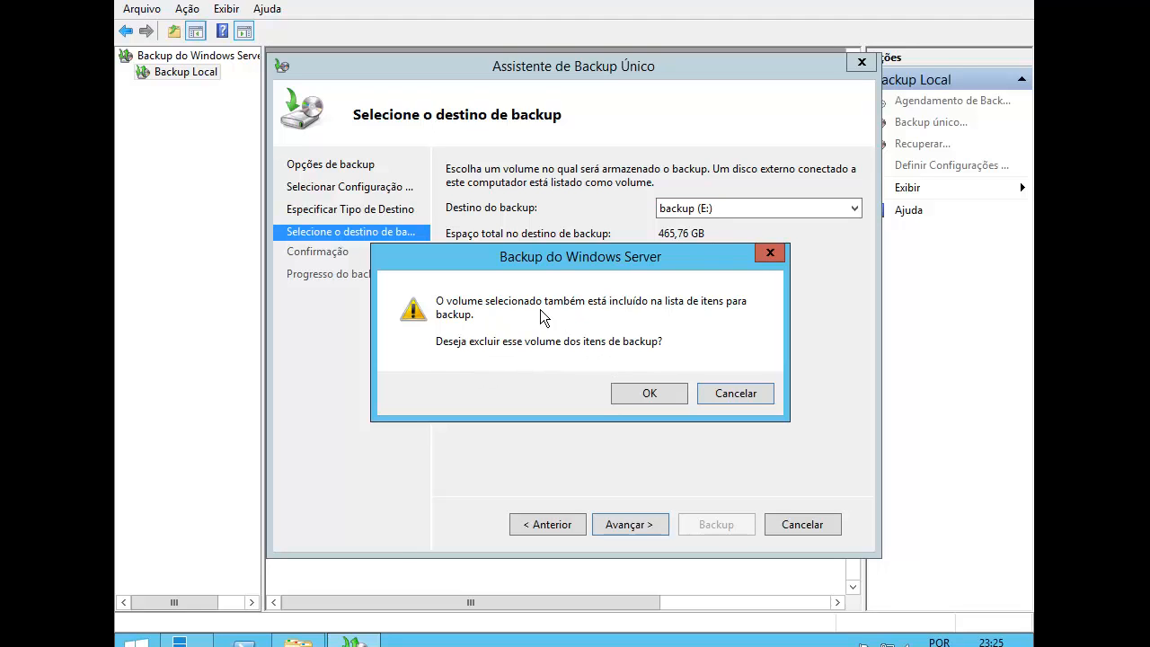
left_click(649, 394)
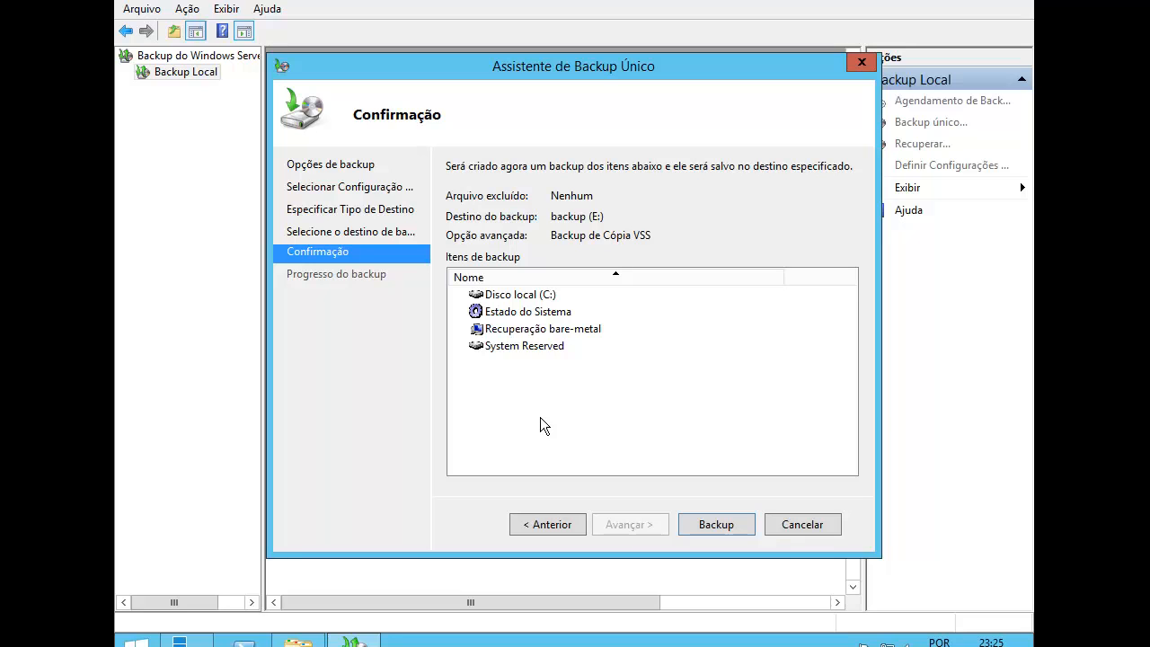
left_click(699, 523)
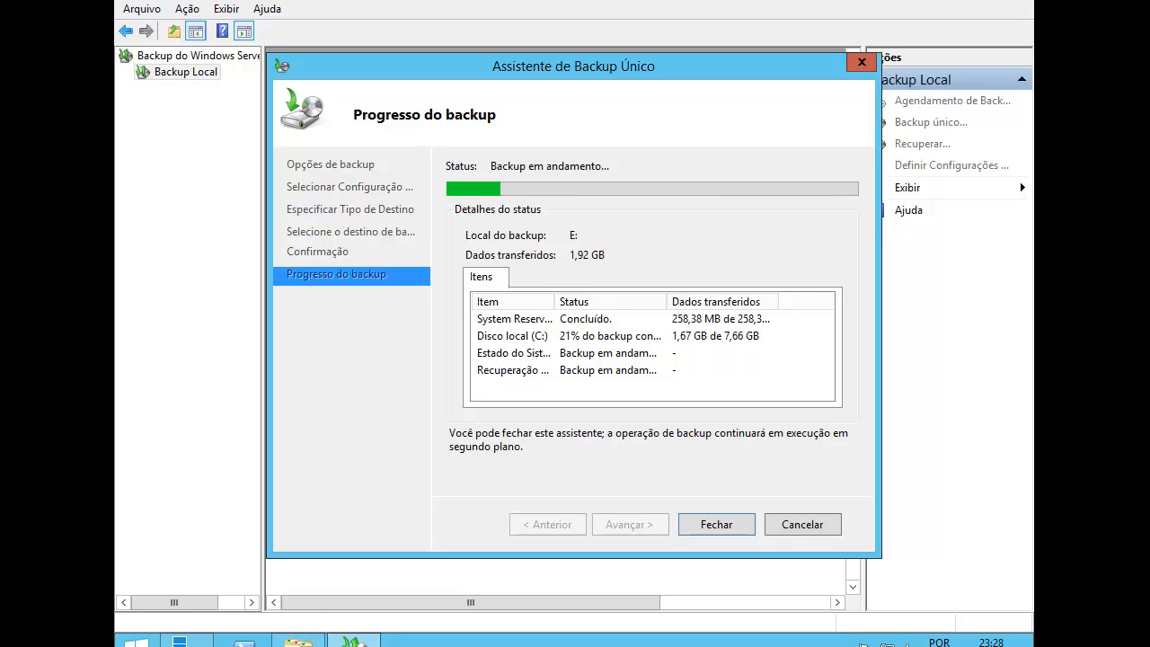
Switch to File Explorer, view the general properties of Disco Local (C:), and close them.
left_click(293, 636)
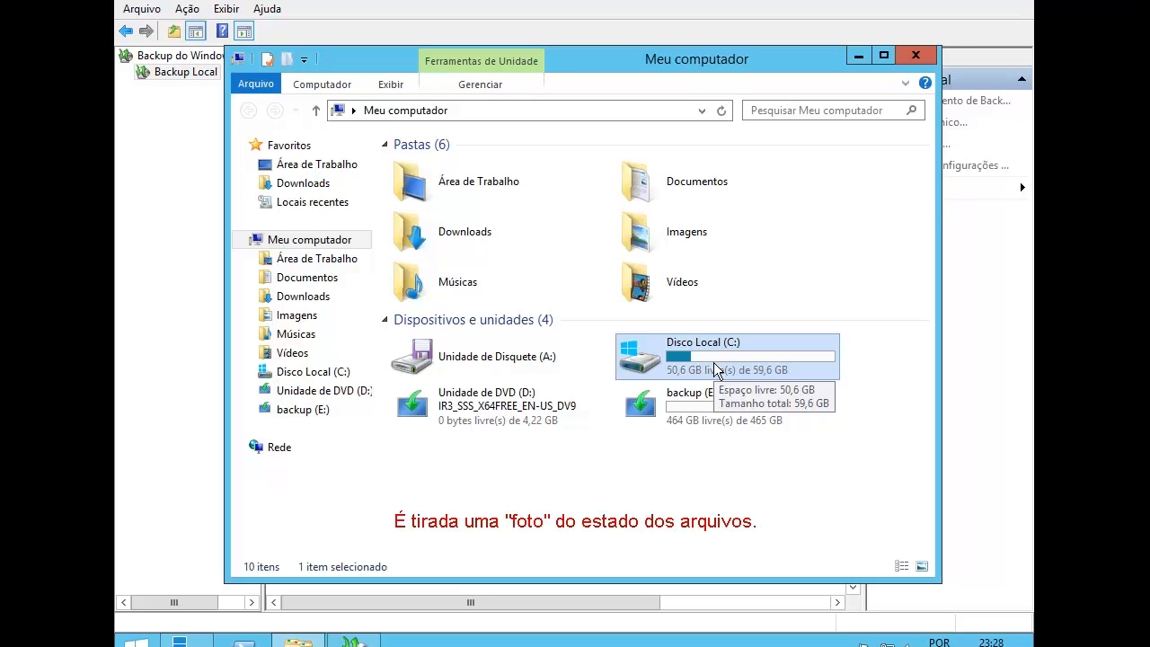
right_click(667, 360)
left_click(733, 591)
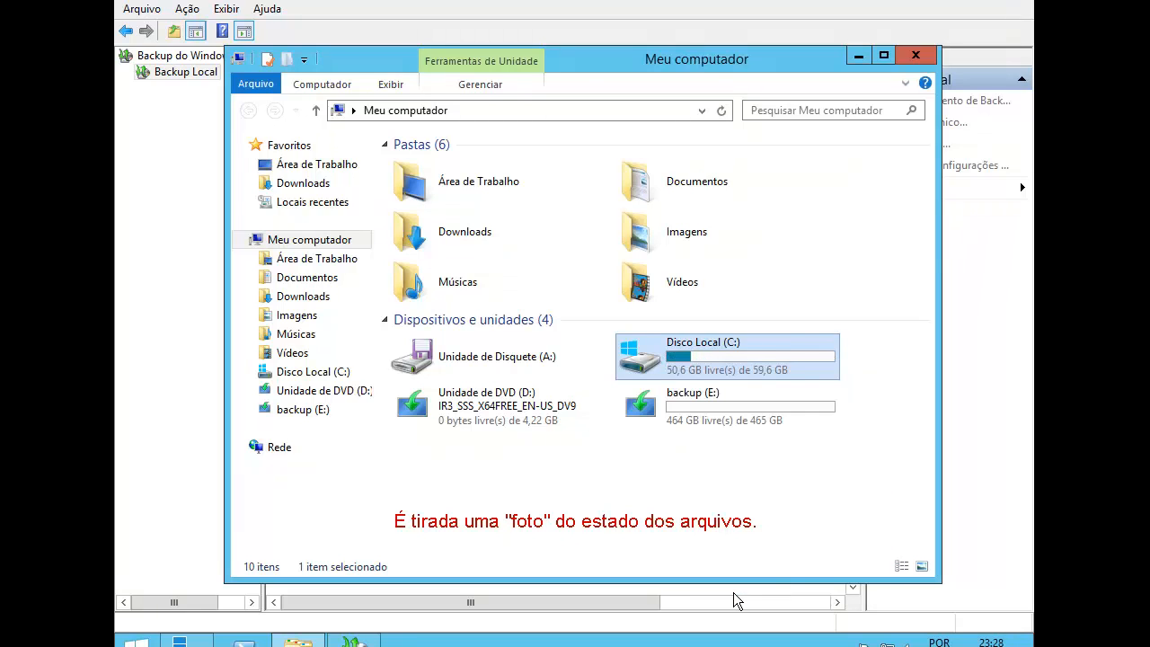
left_click_drag(782, 169, 411, 86)
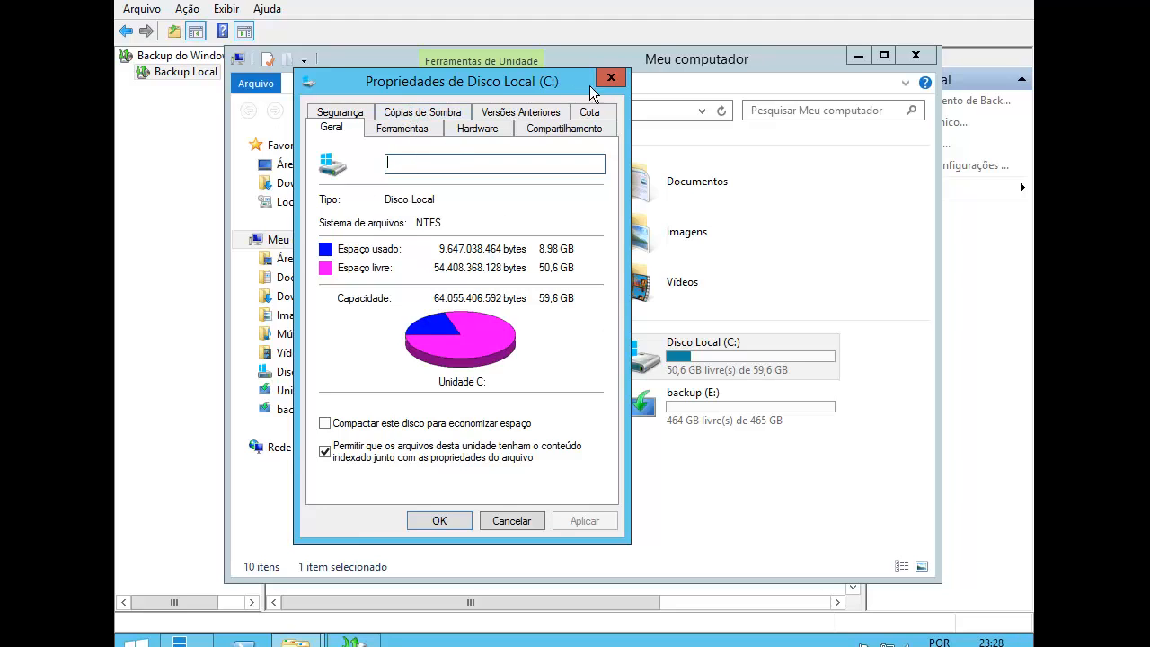
left_click(611, 79)
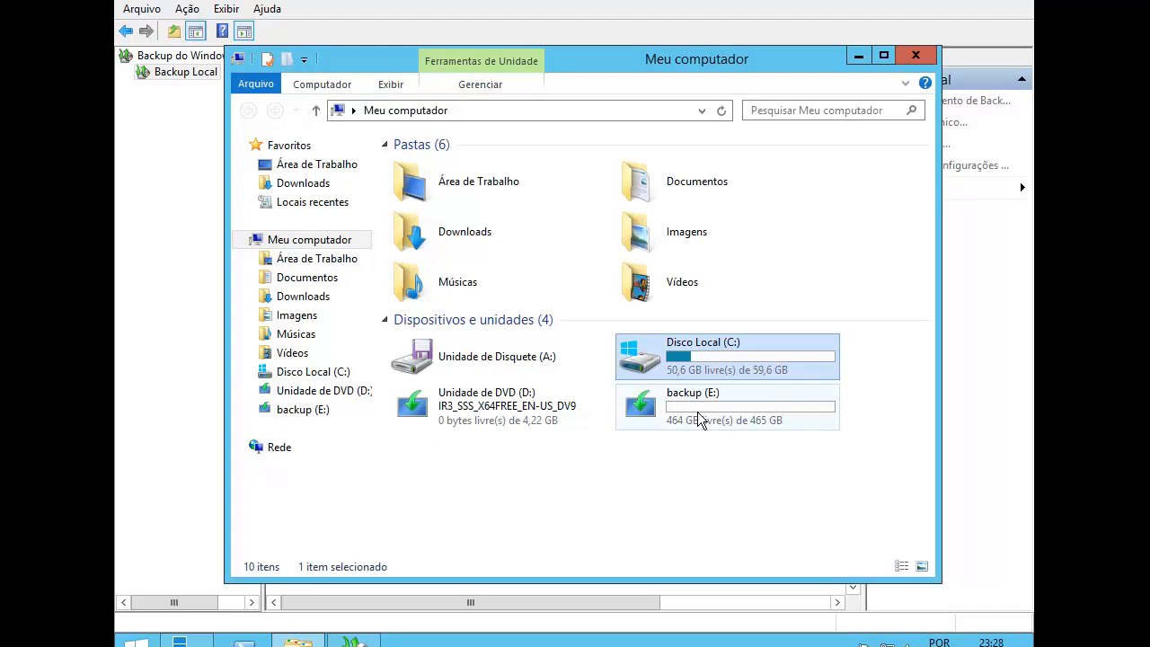
Open the shadow copy properties of Disco Local (C:) and examine the listed volumes with C:\ selected.
right_click(675, 359)
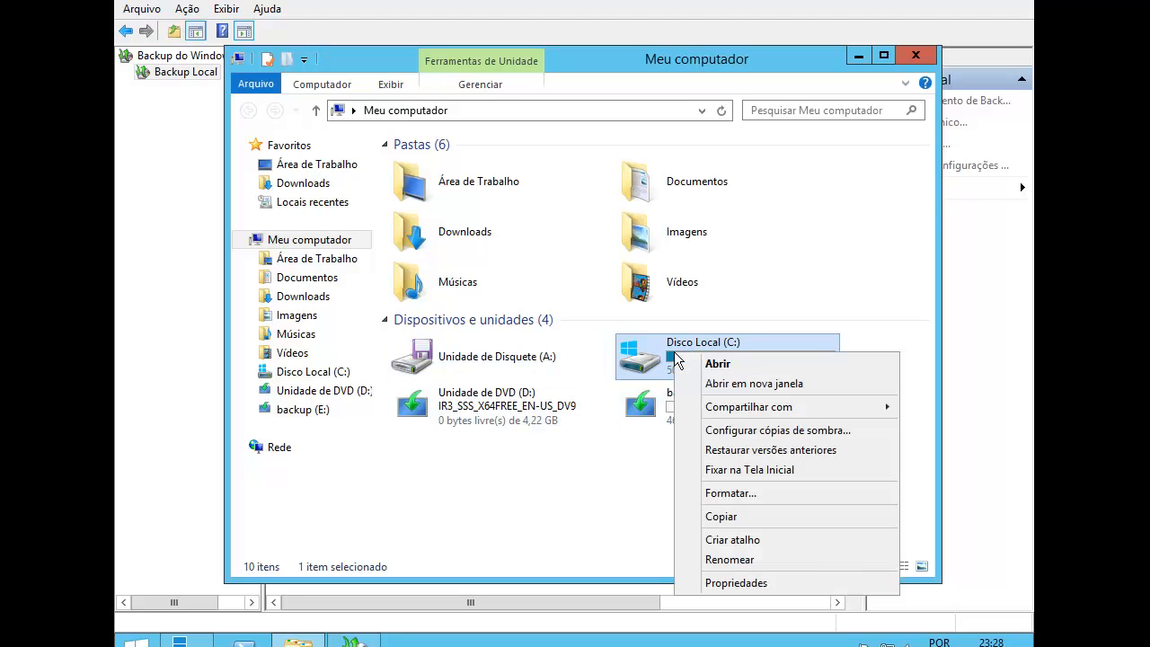
left_click(764, 583)
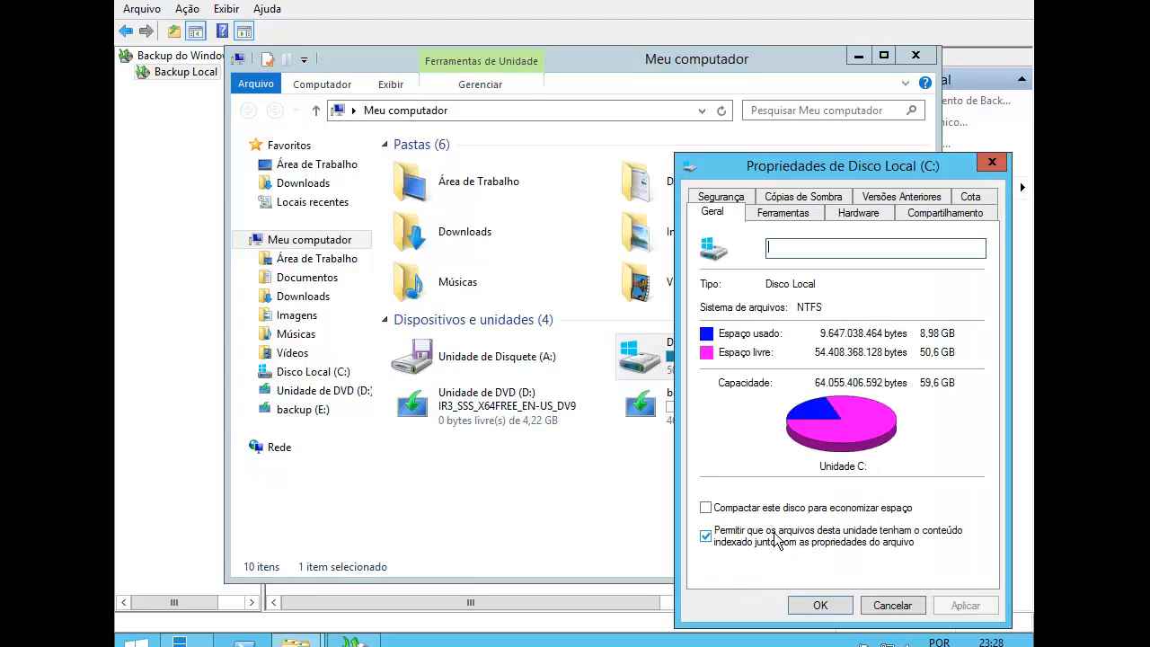
left_click(779, 208)
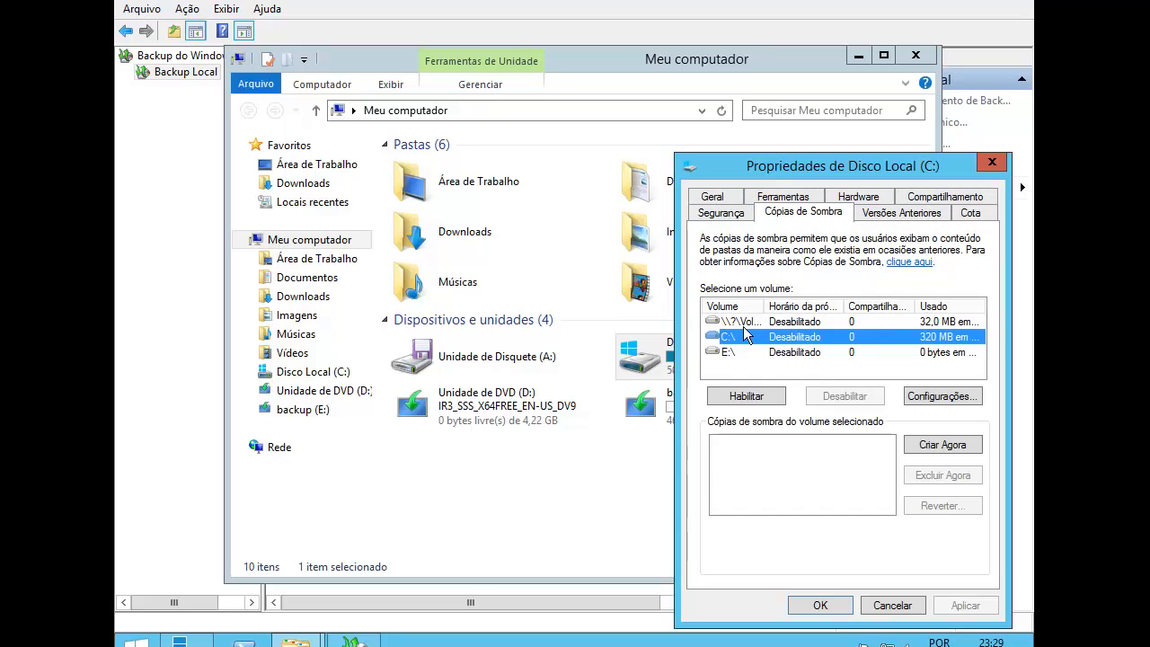
mouse_move(767, 306)
left_mouse_down()
mouse_move(855, 294)
mouse_move(769, 293)
left_mouse_up()
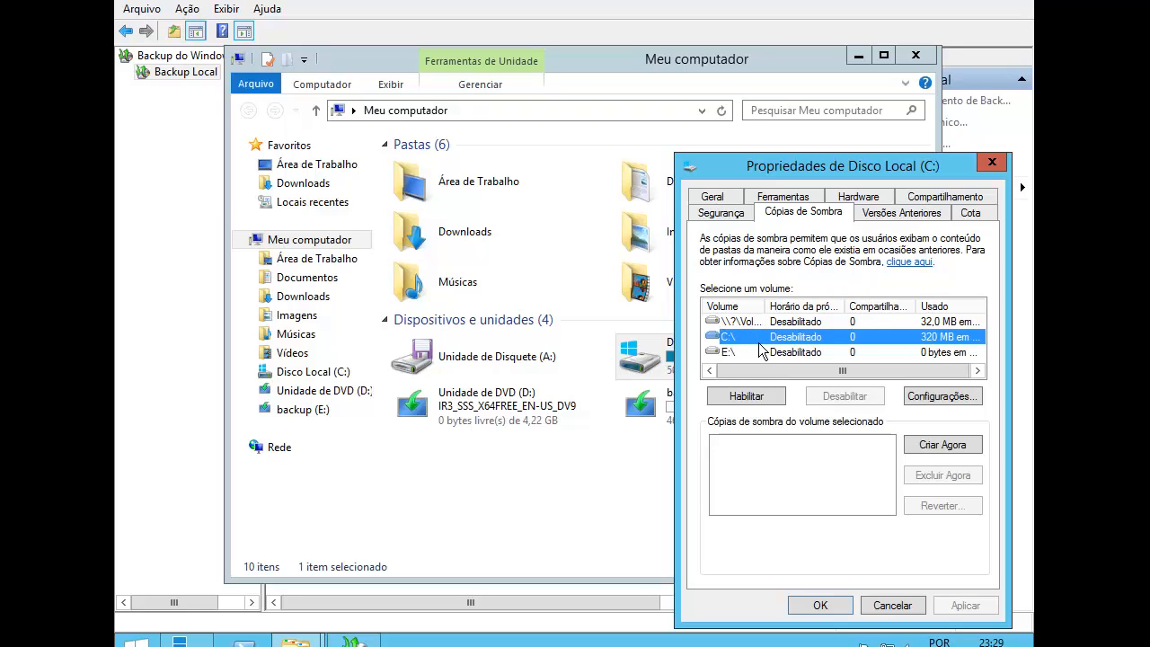
left_click(791, 352)
left_click(795, 338)
left_click_drag(772, 163, 638, 70)
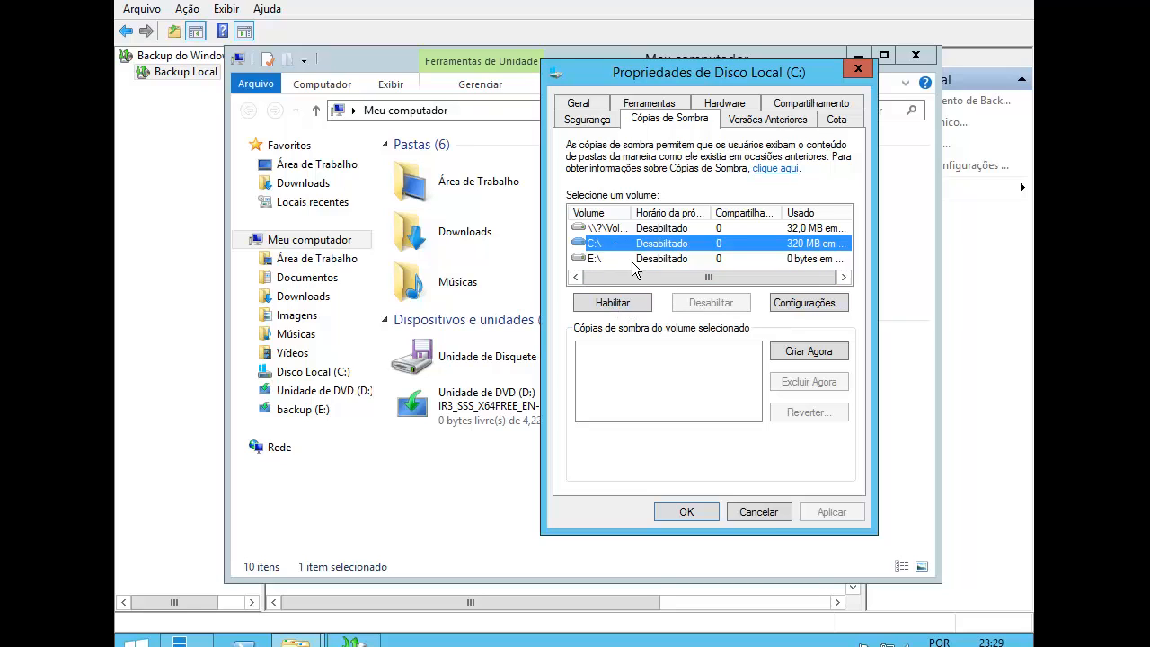
Examine the shadow copy storage limit and scheduled tasks for volume C:\, cancelling the schedule and settings without changes.
left_click(808, 302)
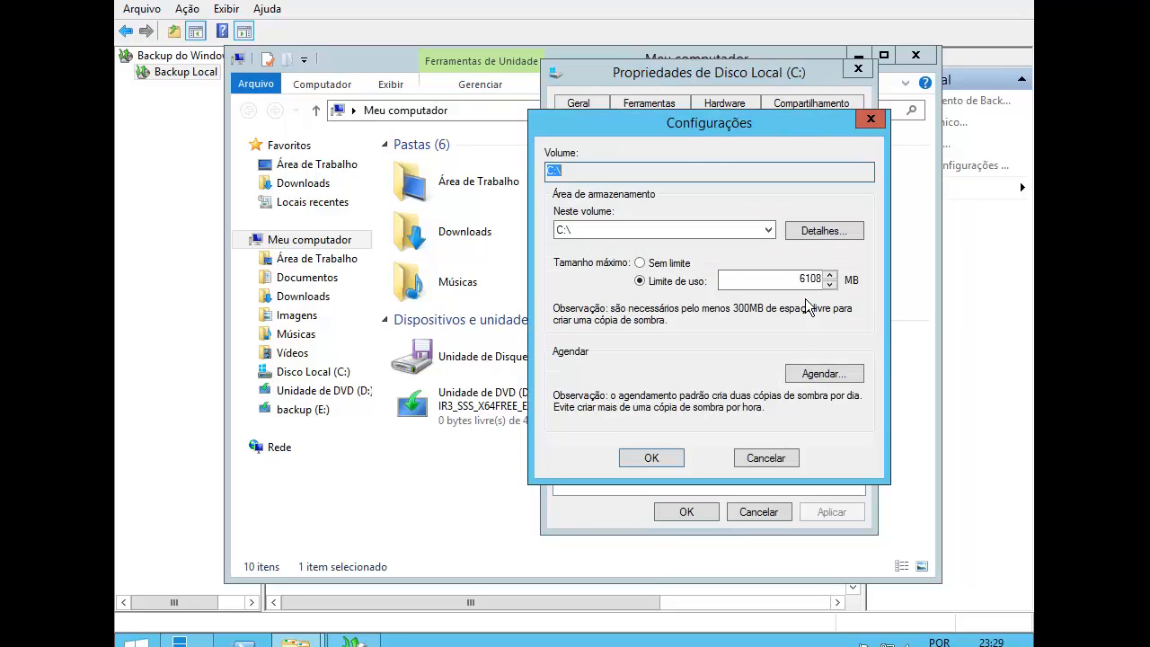
double_click(766, 279)
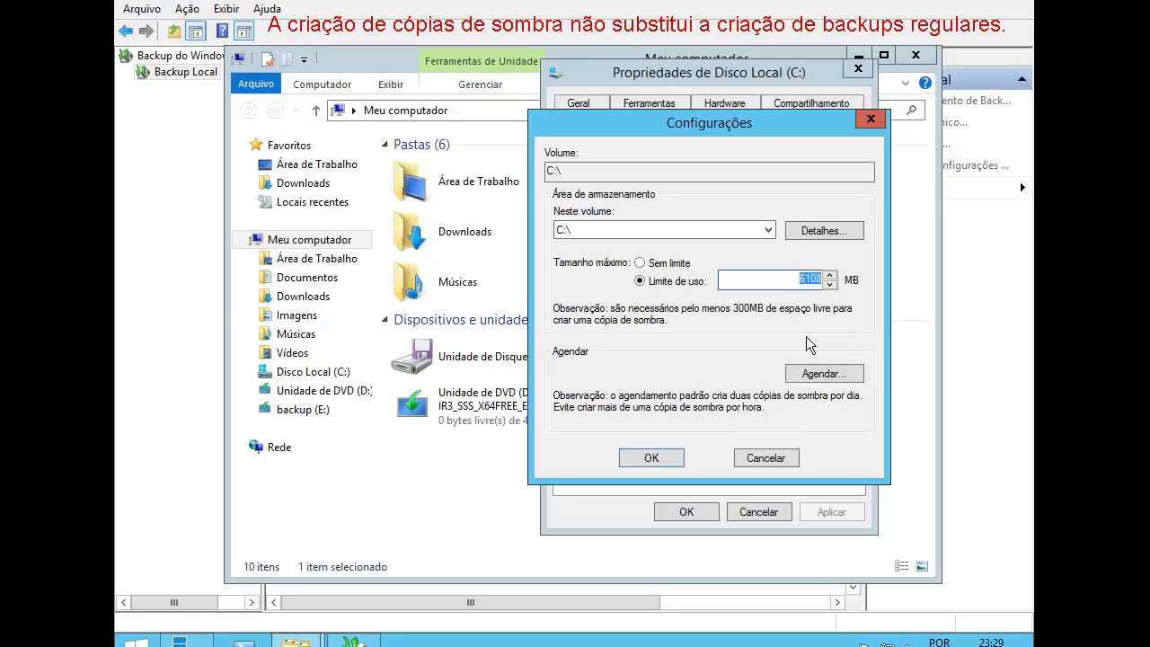
left_click(813, 375)
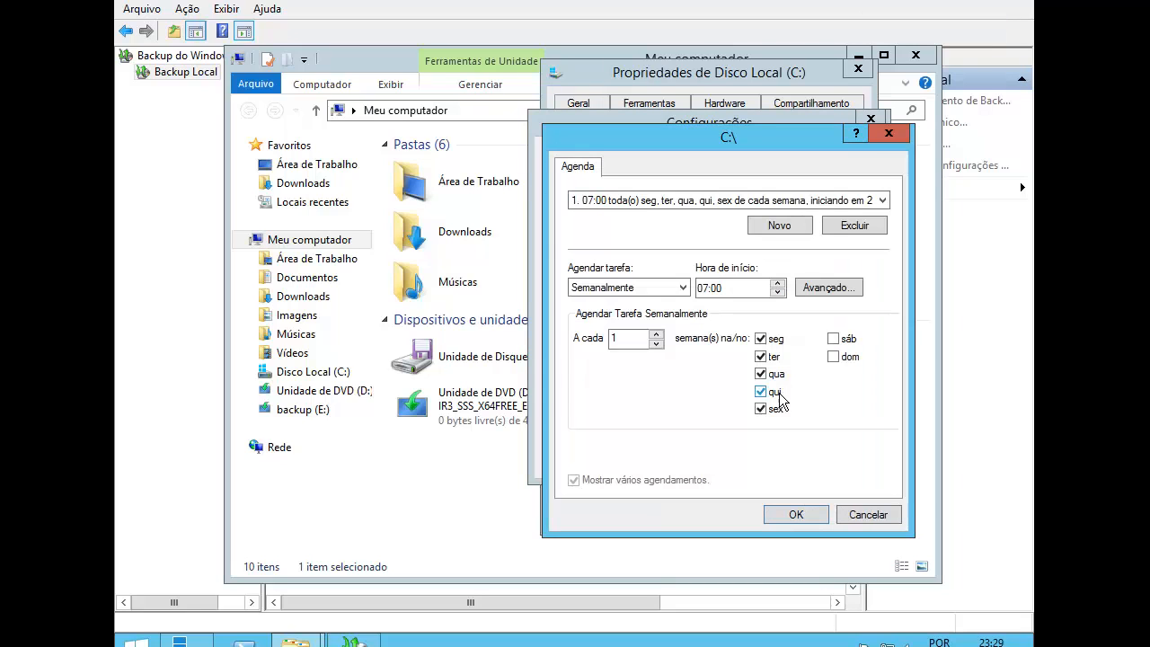
left_click(586, 201)
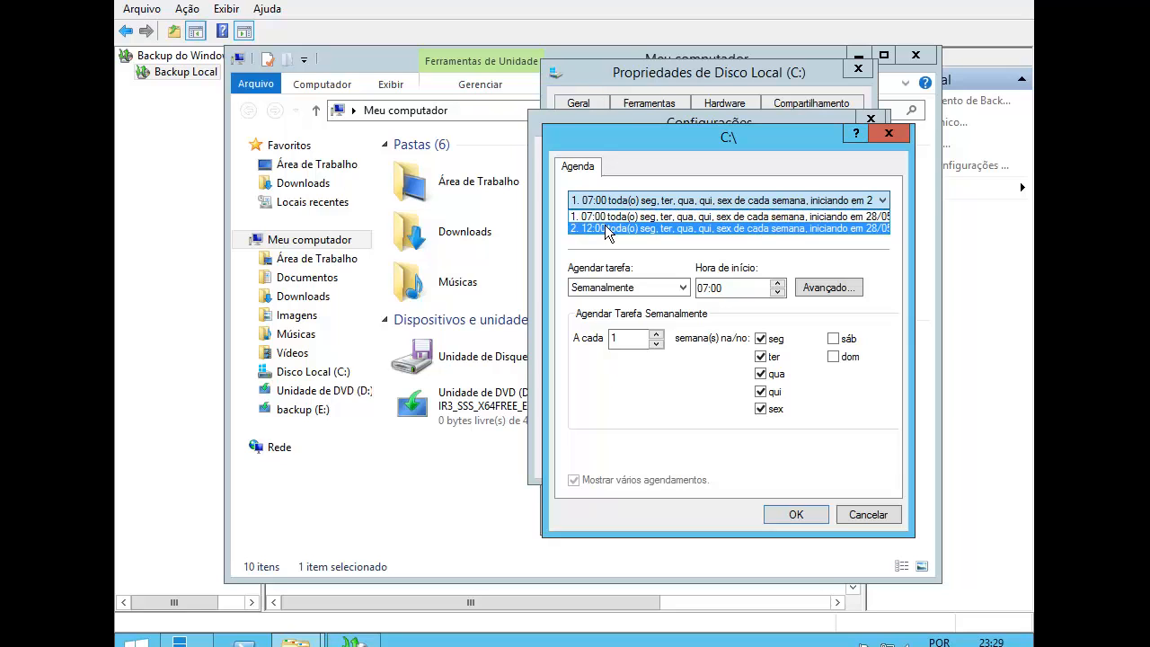
left_click(645, 173)
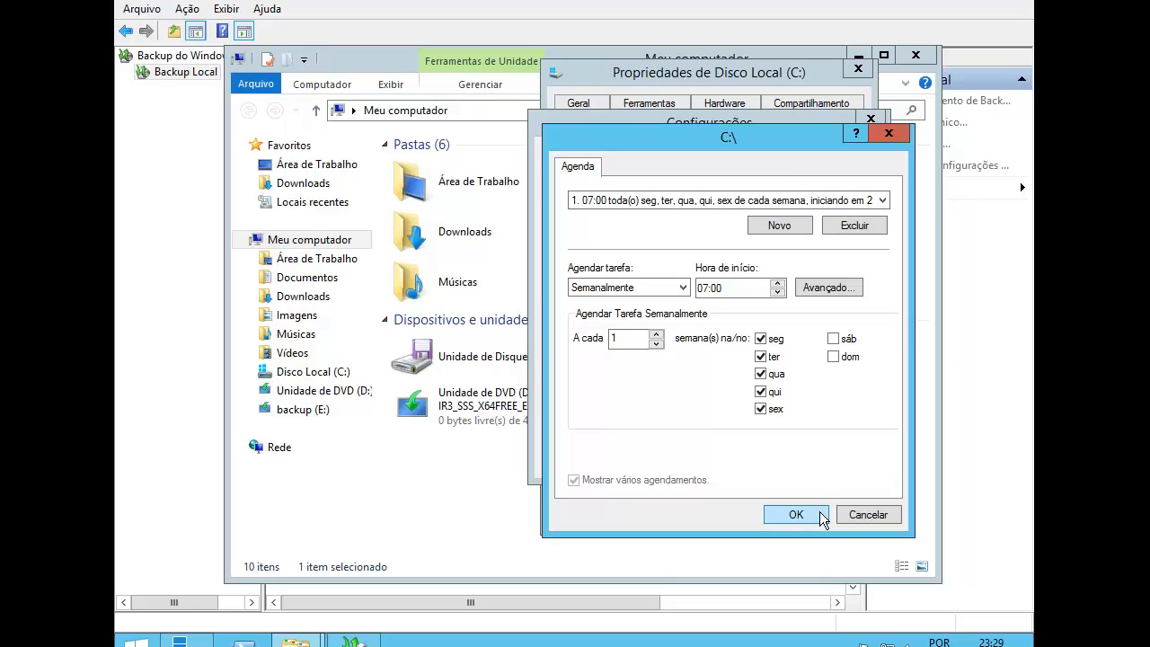
left_click(858, 518)
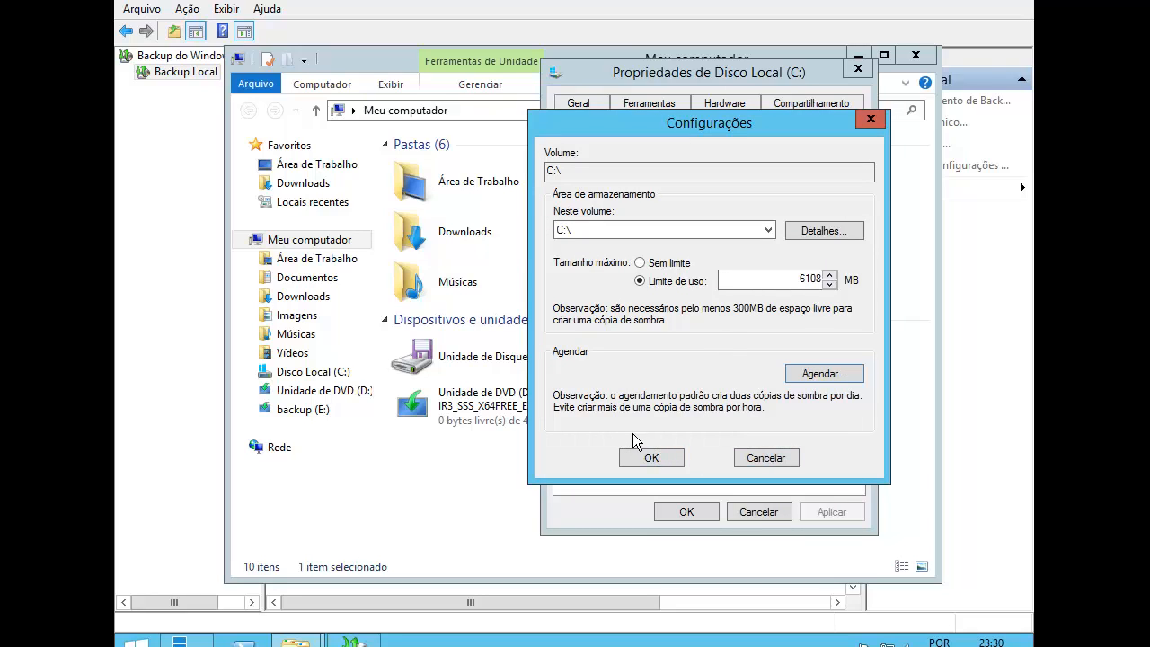
left_click(766, 458)
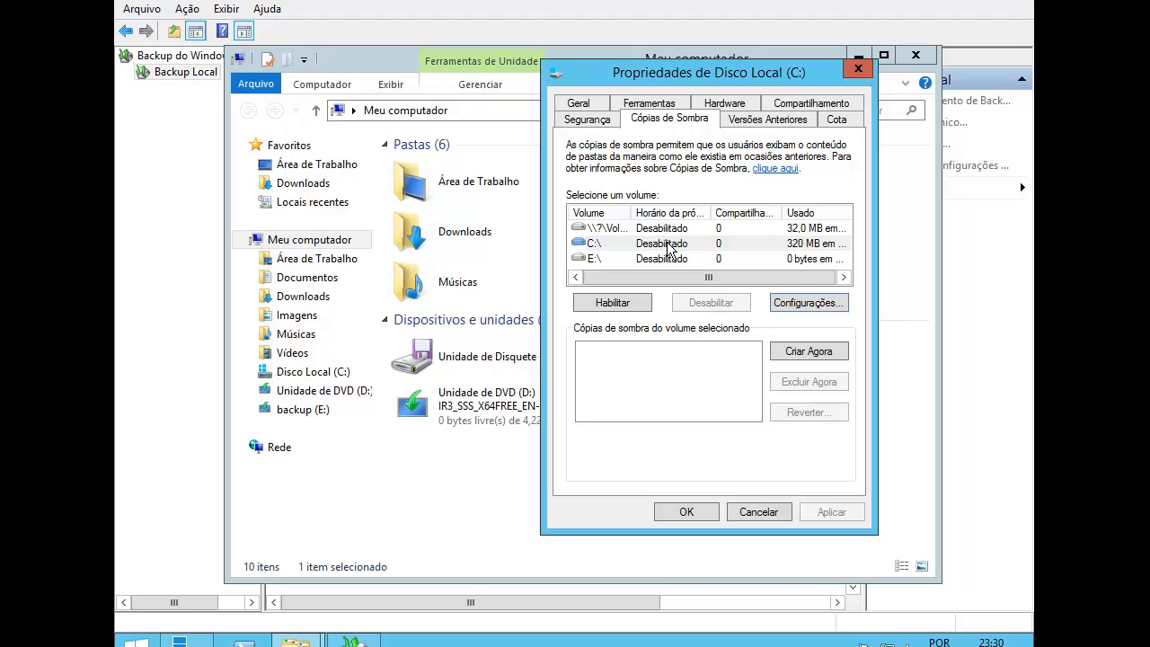
Close the shadow copy properties, open the general properties of Disco Local (C:) again, and return to the drive list.
left_click_drag(727, 84, 492, 70)
left_click(611, 55)
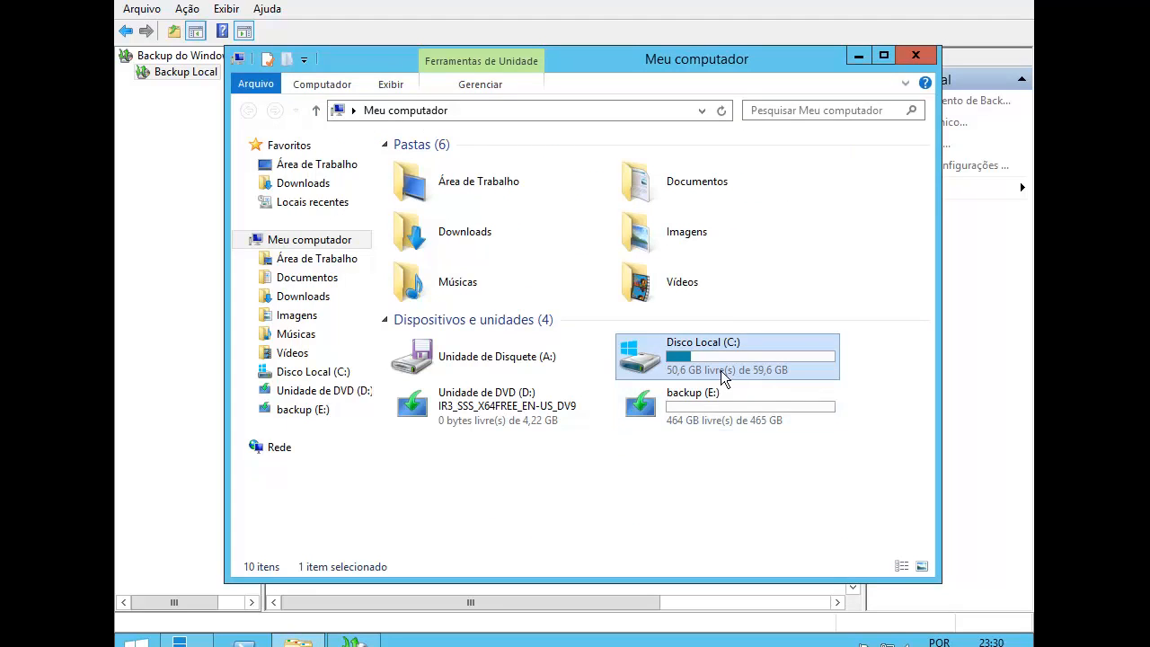
right_click(684, 353)
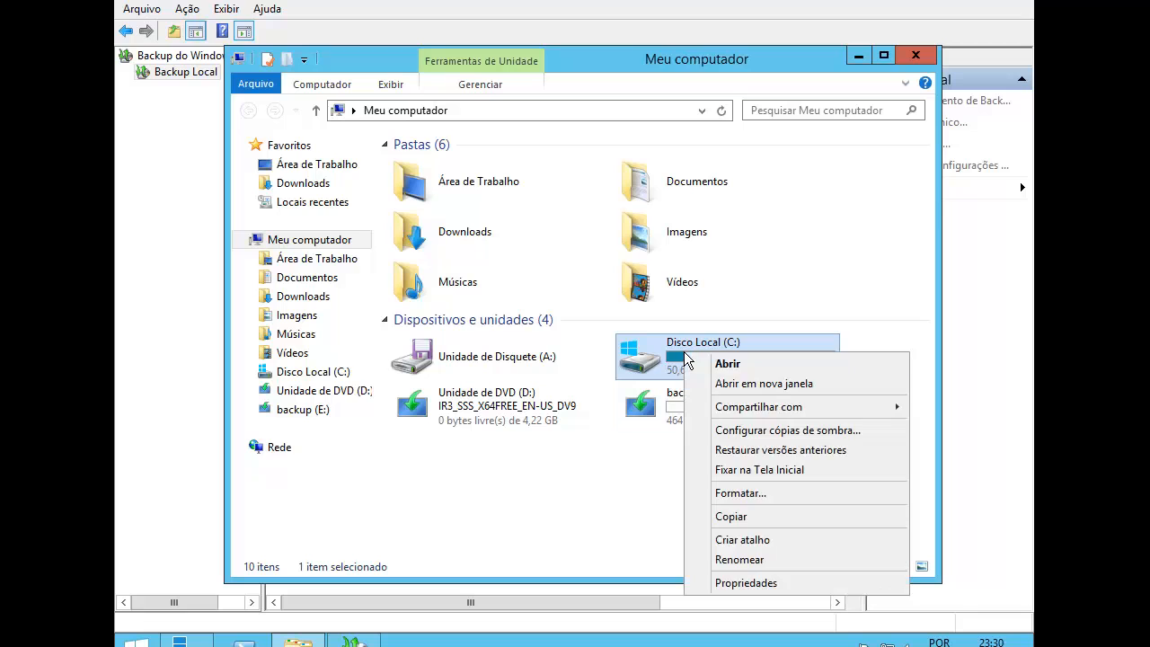
left_click(765, 583)
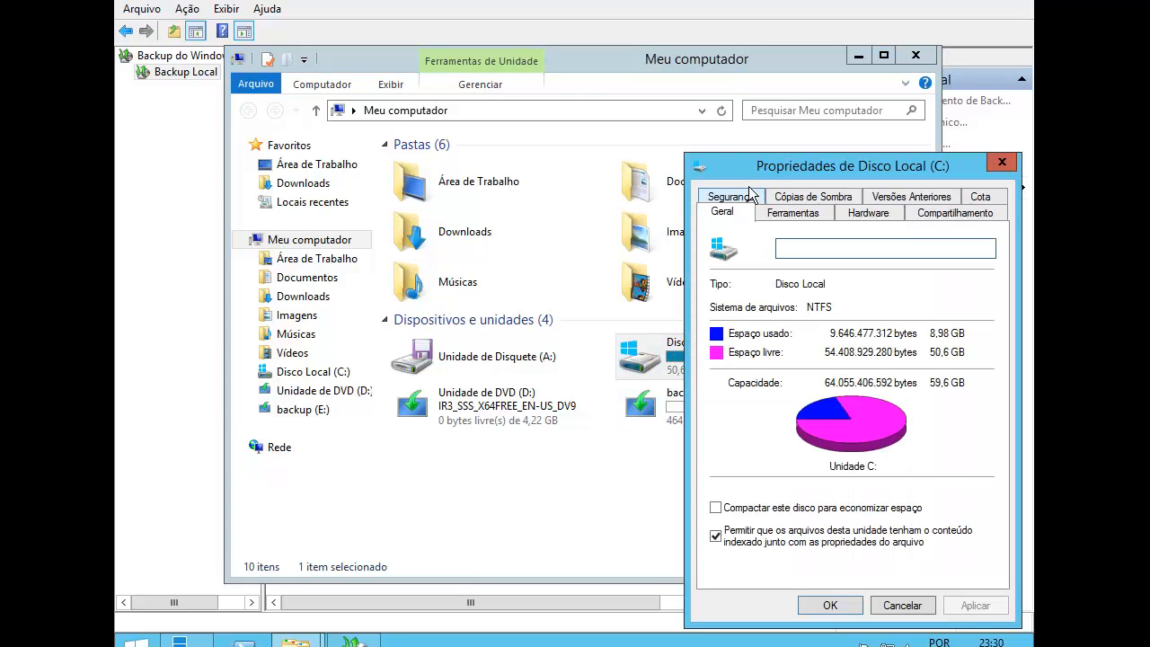
left_click(752, 150)
left_click(669, 346)
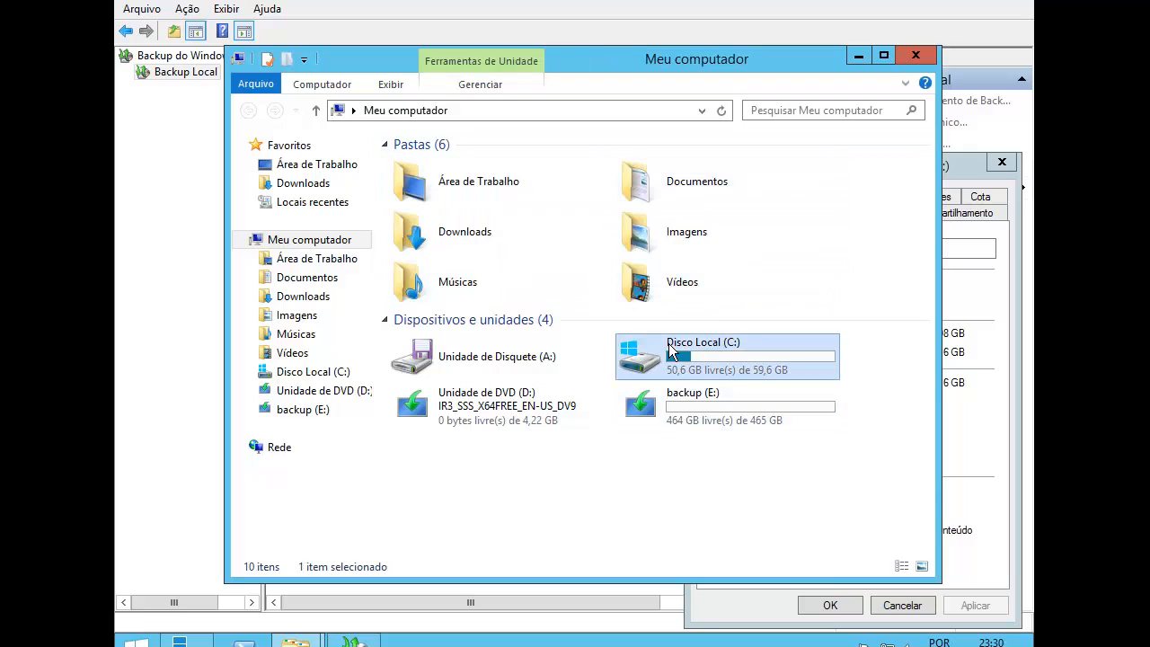
Open Disco Local (C:) and check the previous versions of the Usuários folder, closing its properties when done.
double_click(672, 351)
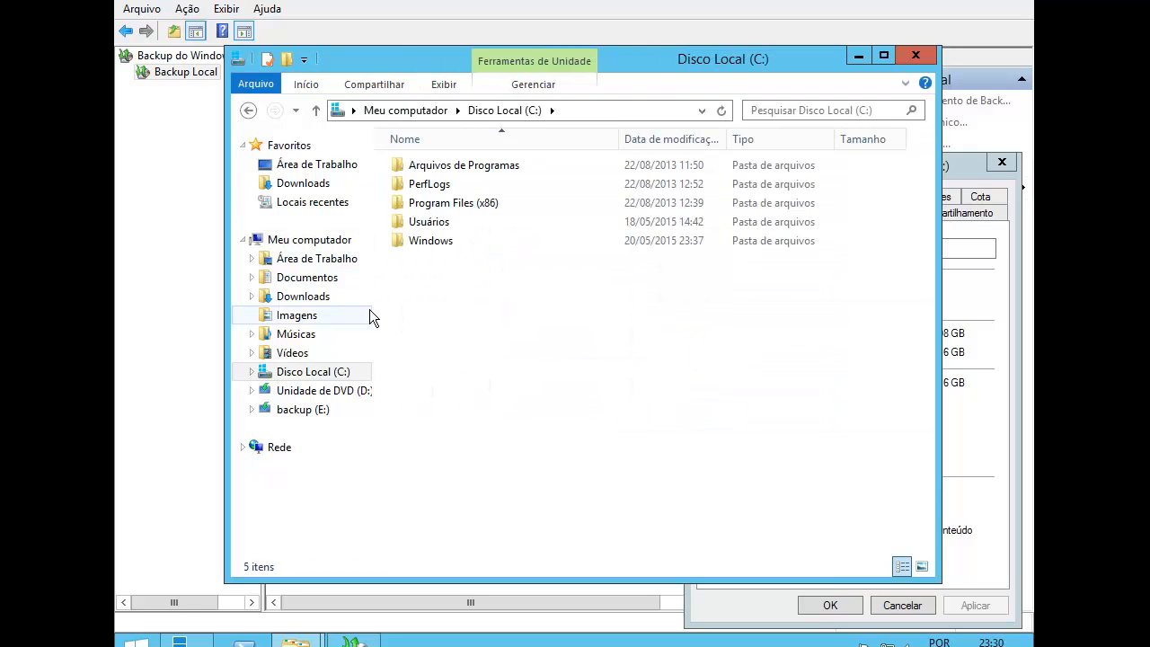
left_click(428, 222)
right_click(425, 221)
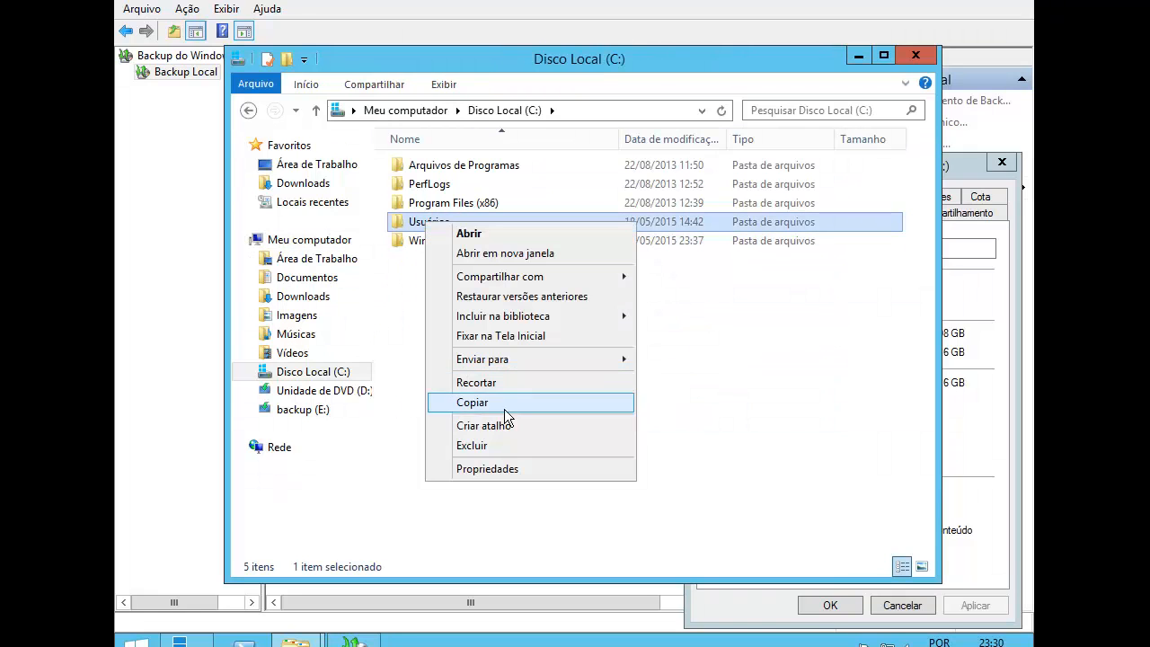
left_click(497, 469)
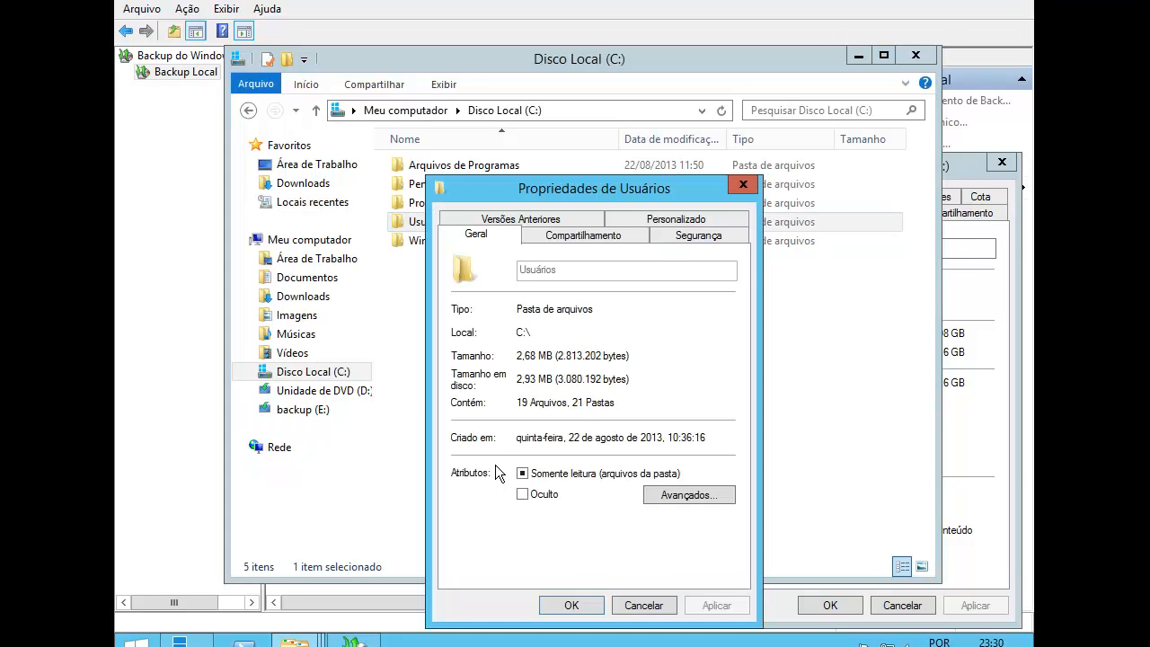
left_click(499, 220)
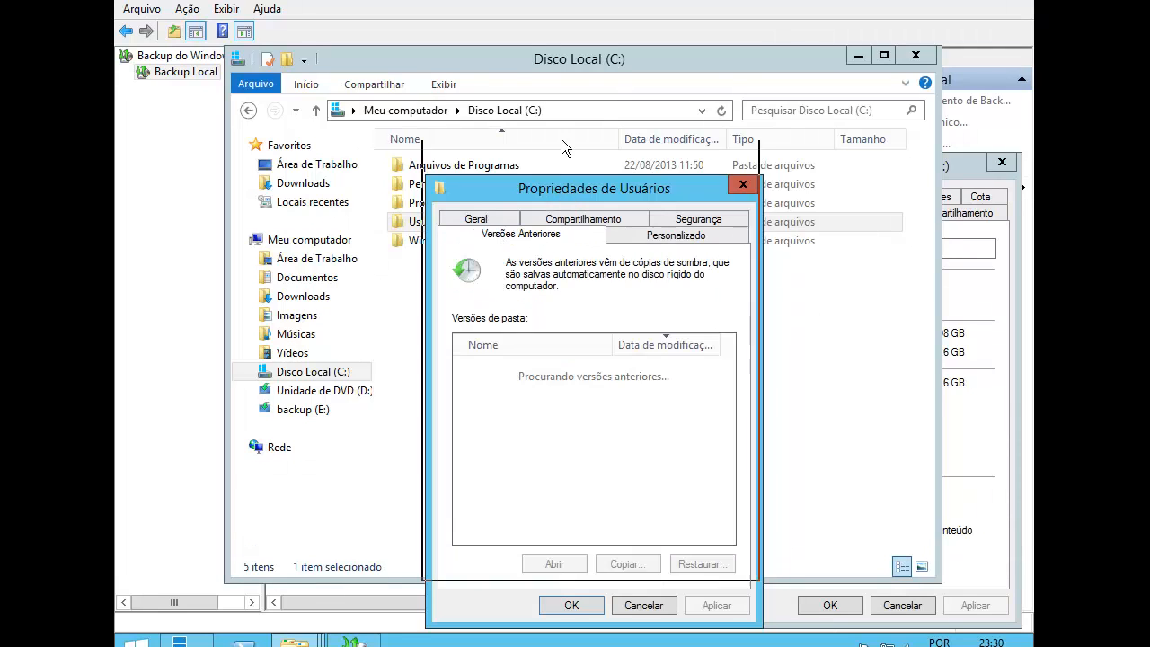
left_click_drag(561, 141, 525, 19)
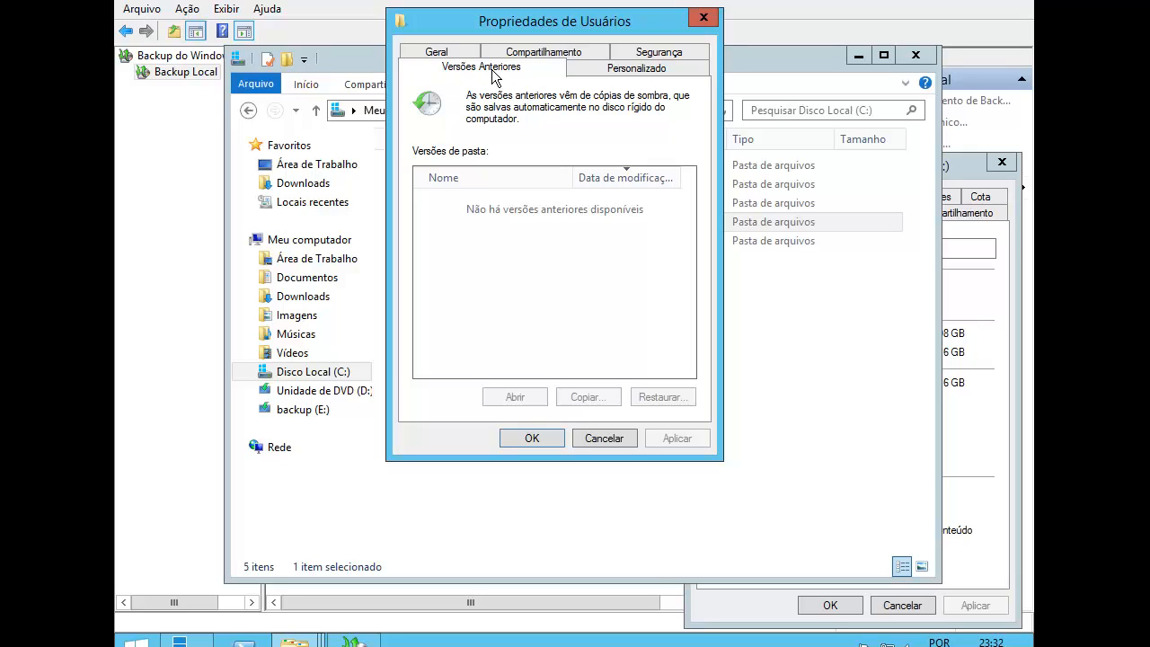
left_click(532, 438)
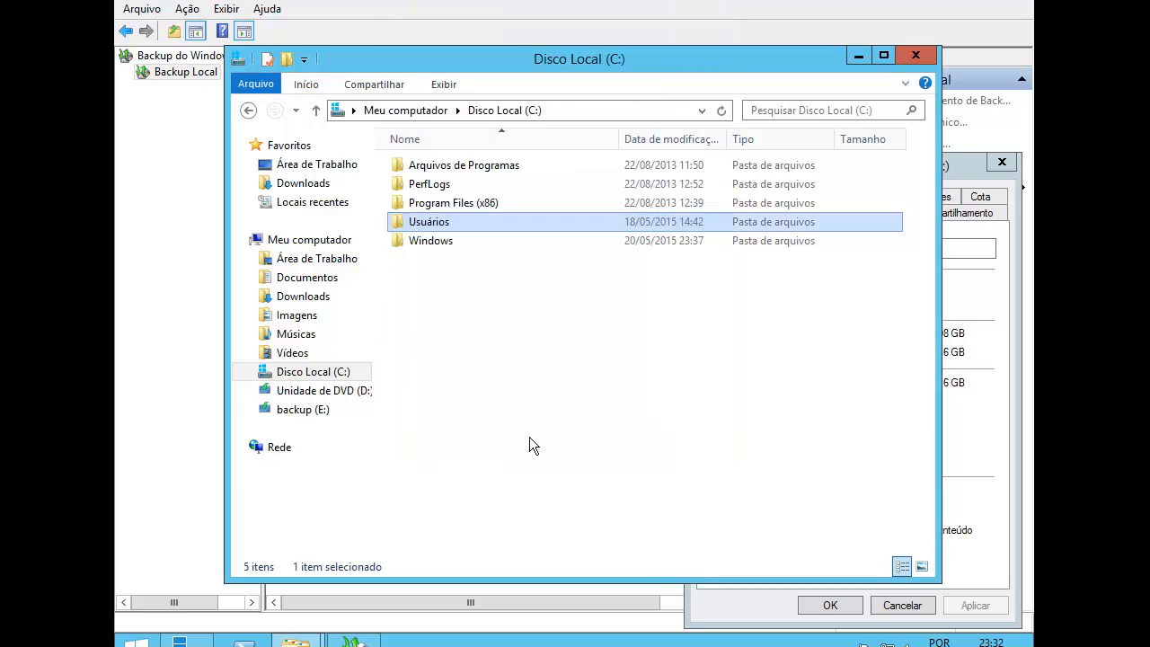
Close the Disco Local (C:) properties and the one-time backup wizard, and select the backup entry in the message list.
left_click(858, 55)
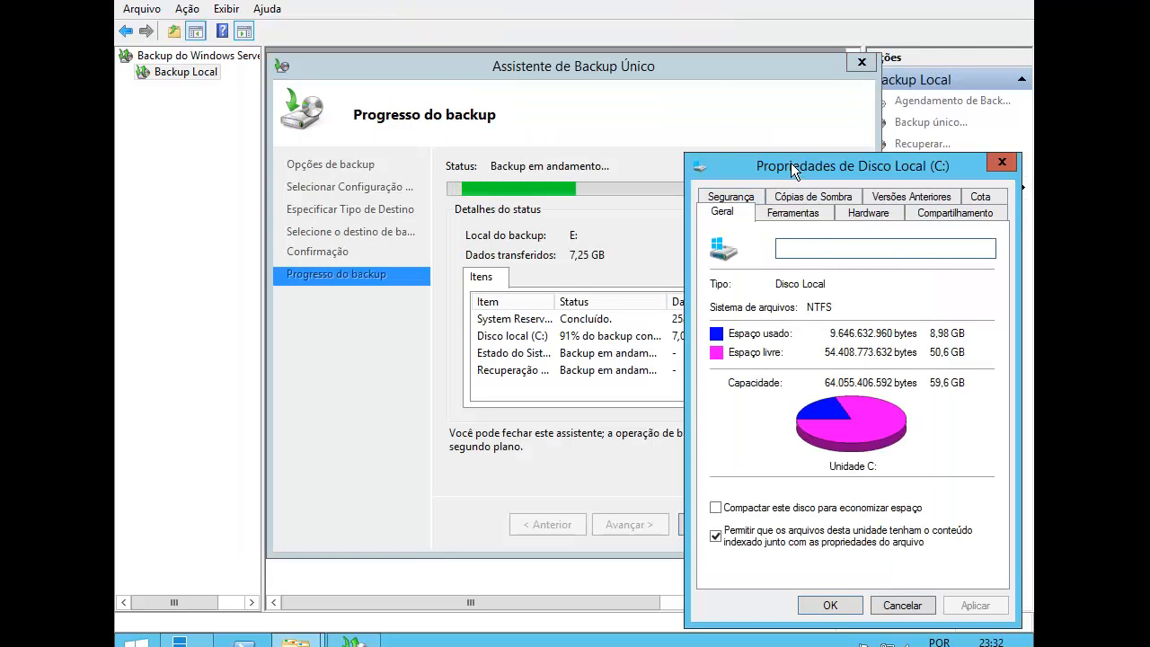
left_click_drag(790, 162, 607, 58)
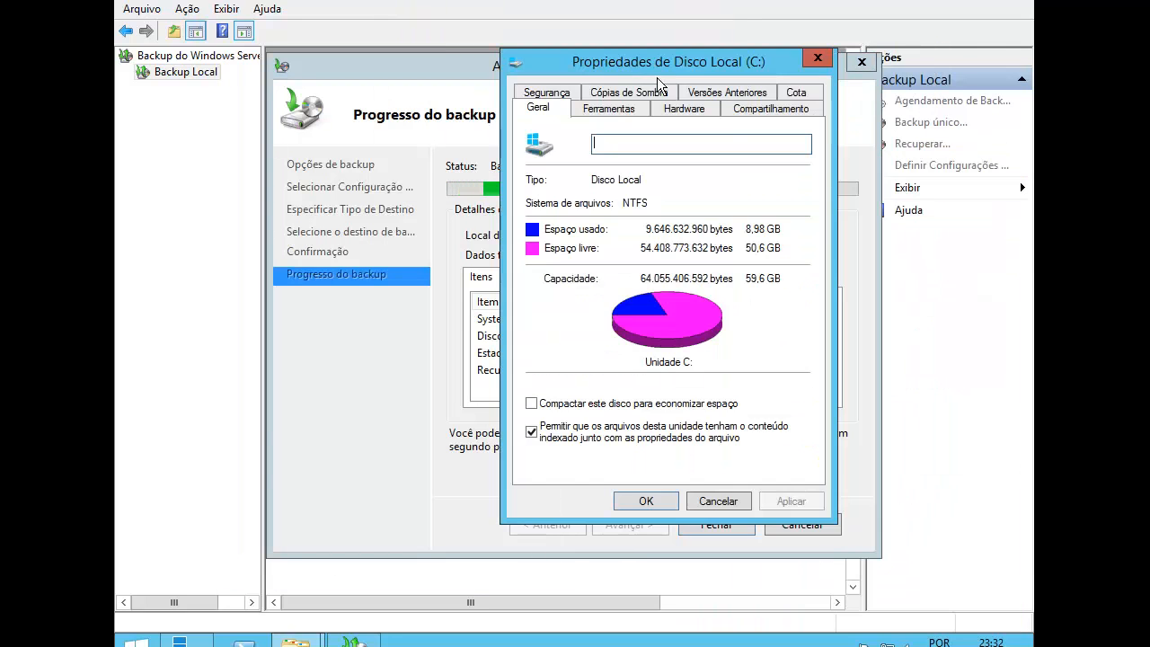
left_click(647, 502)
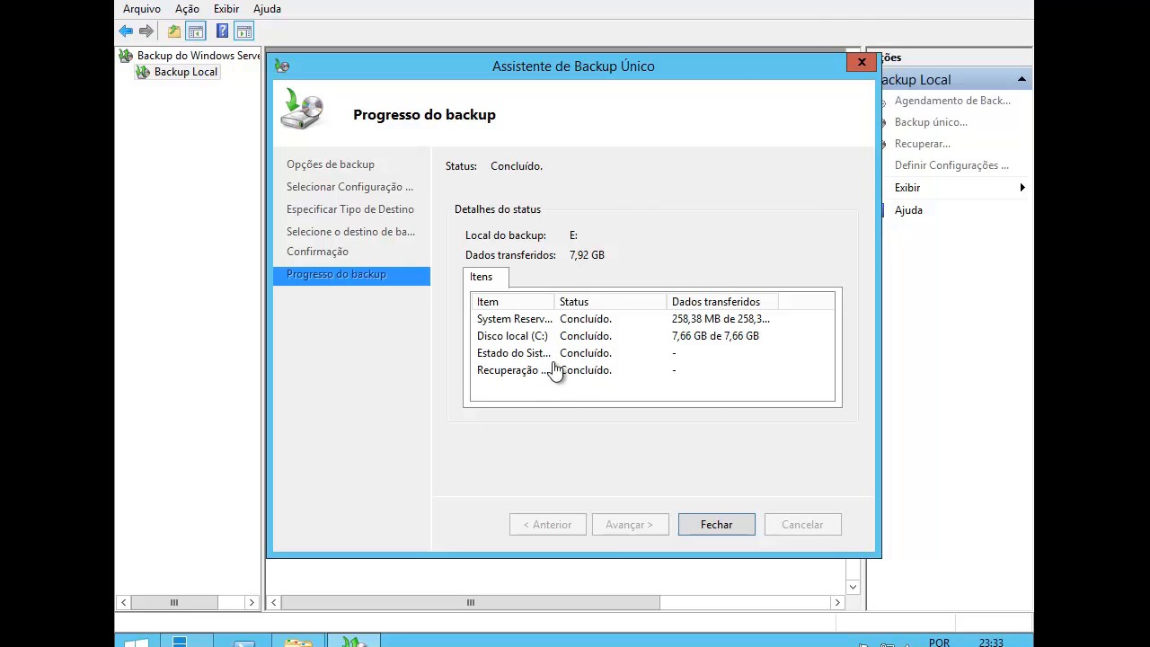
left_click(716, 526)
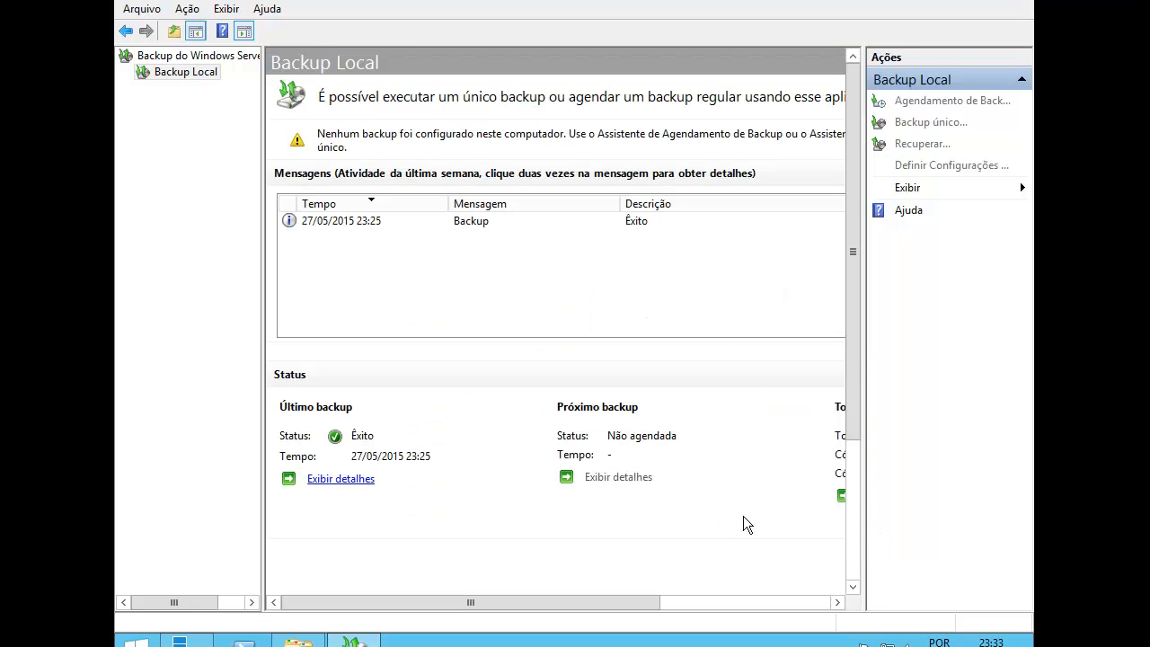
left_click(420, 222)
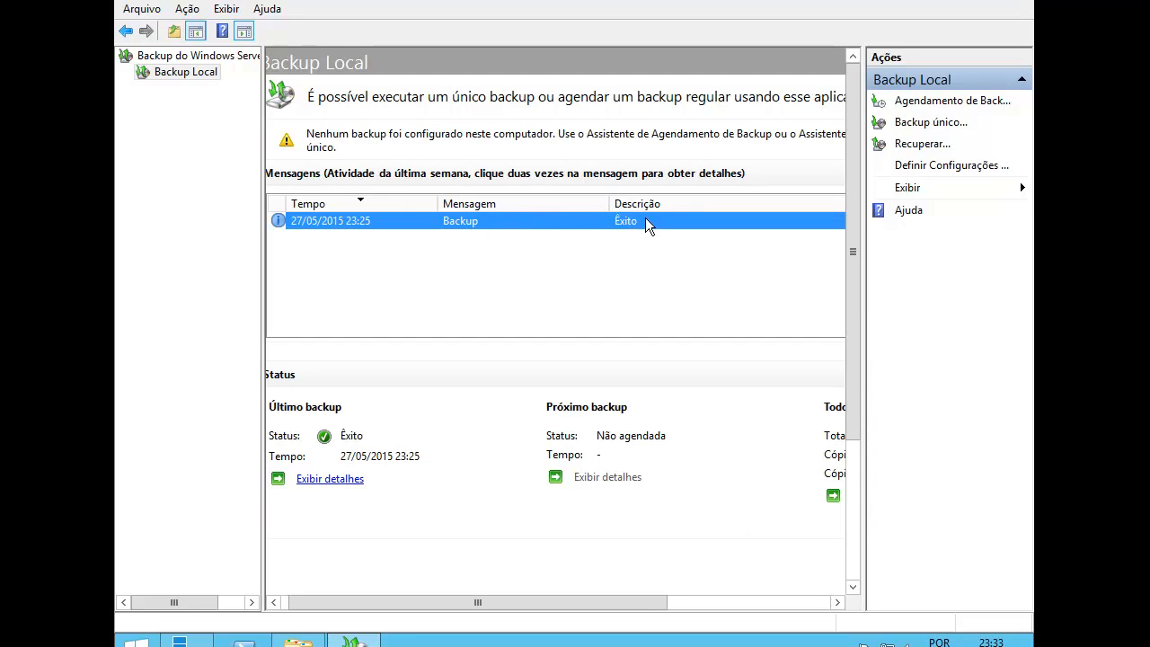
left_click(954, 3)
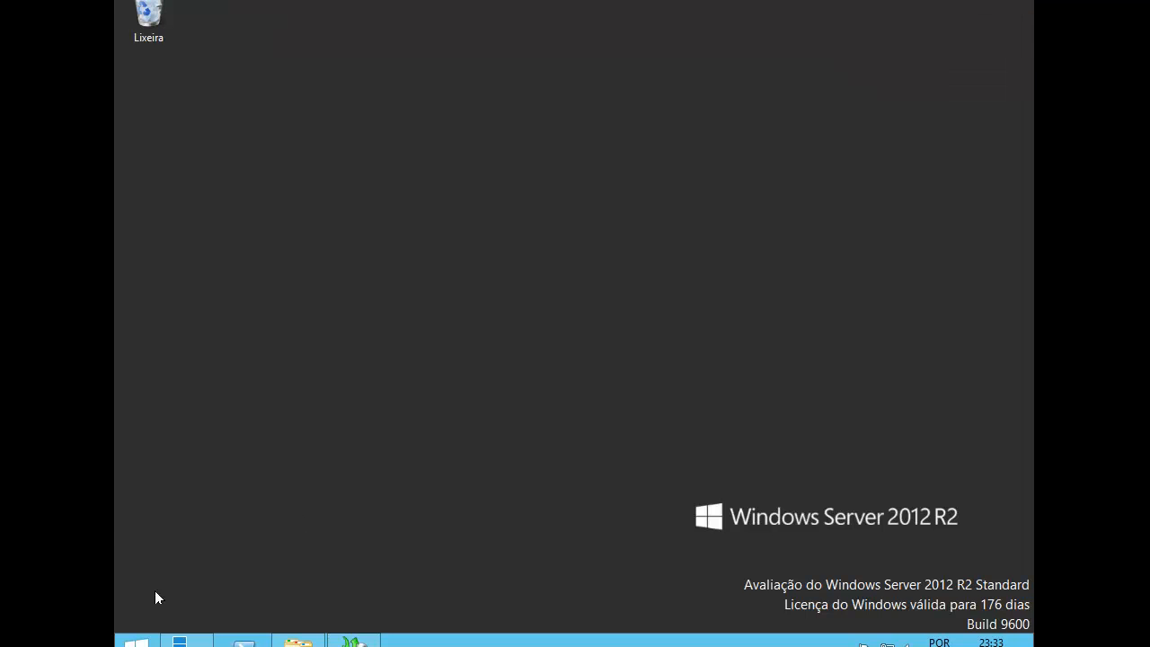
left_click(298, 641)
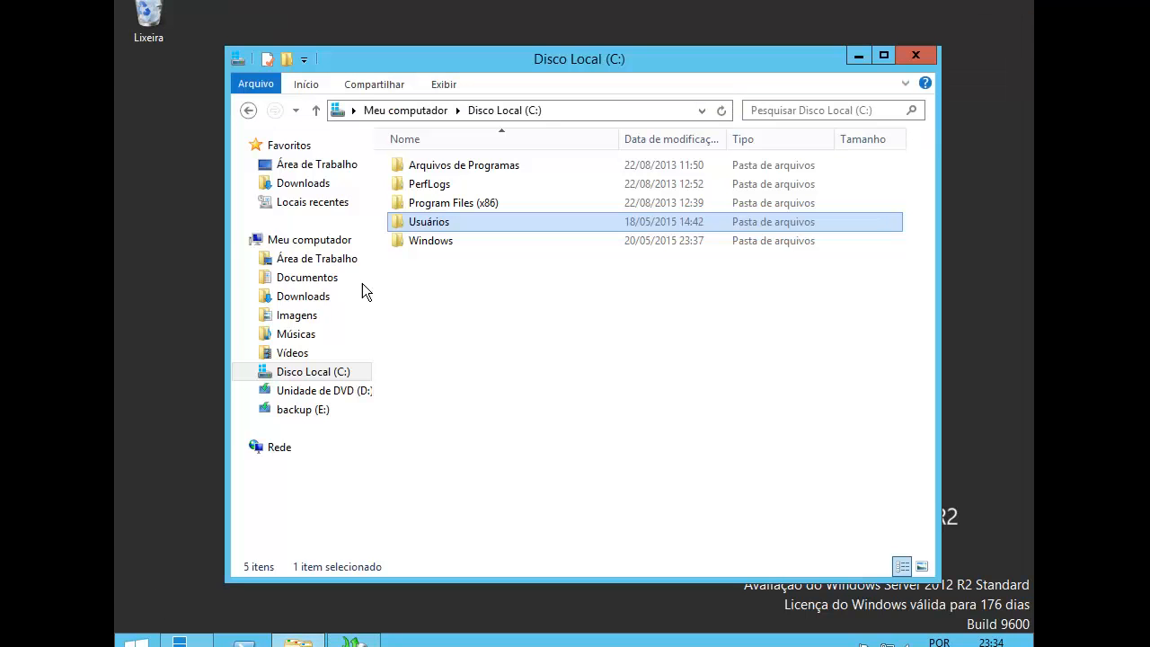
left_click(296, 411)
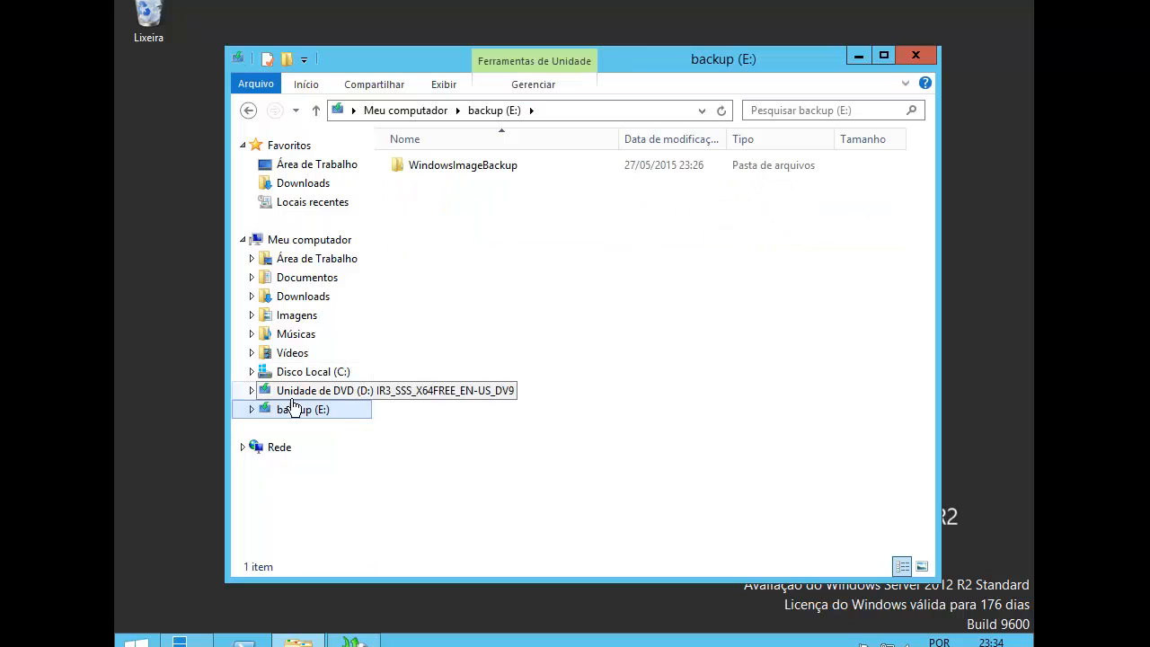
double_click(445, 164)
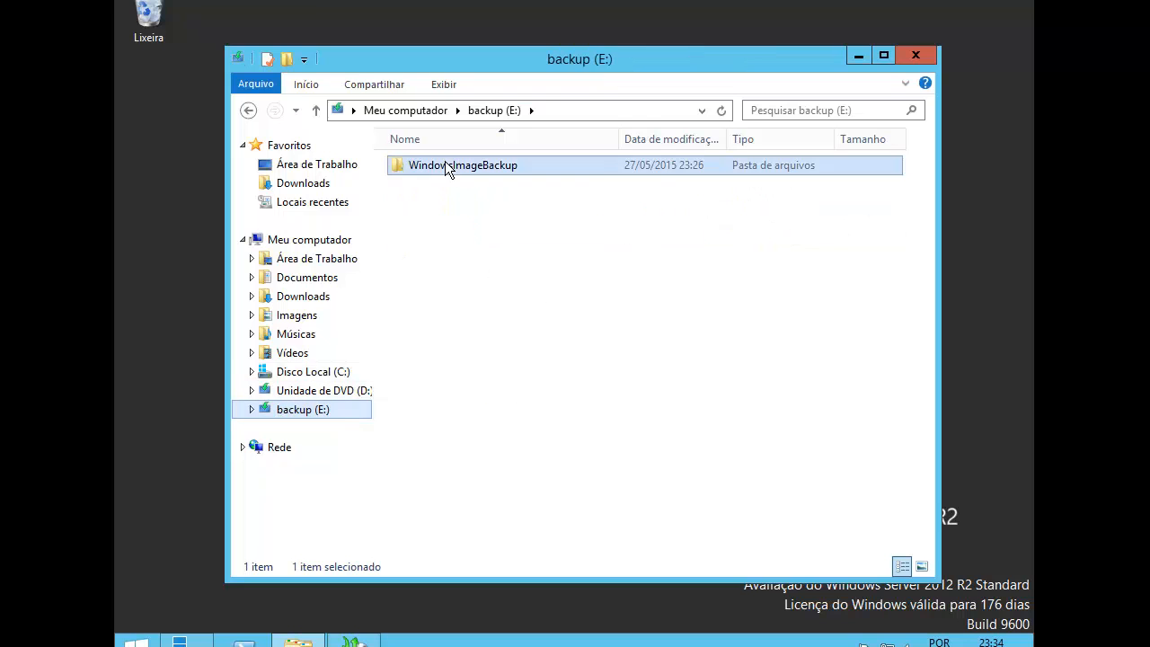
left_click(446, 166)
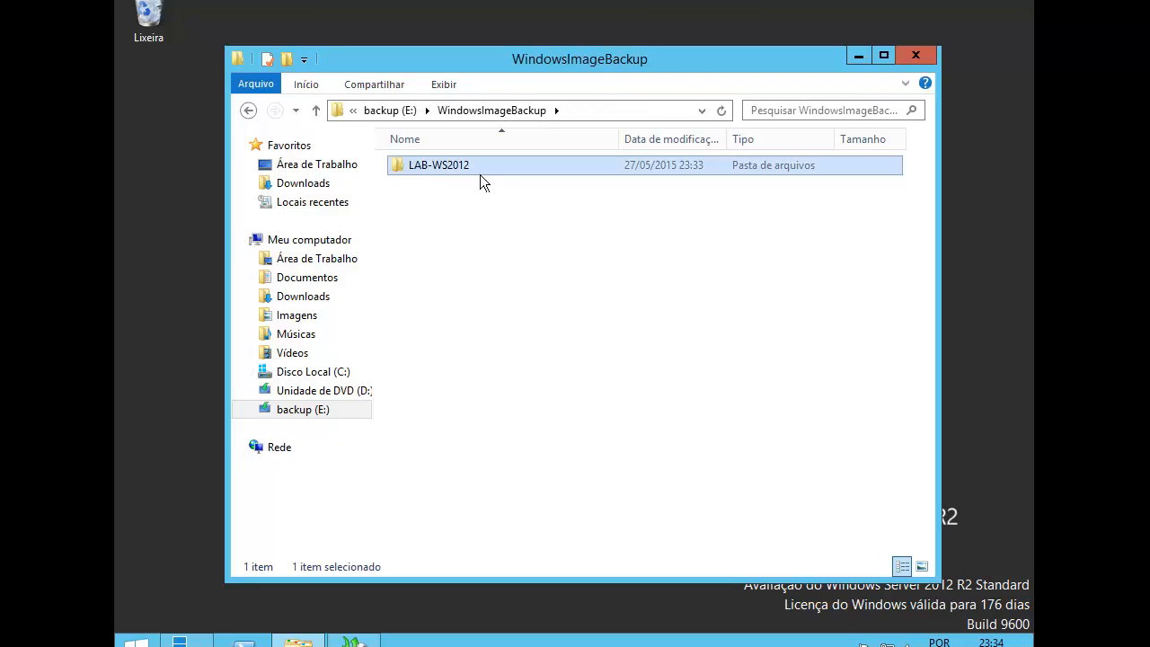
double_click(415, 167)
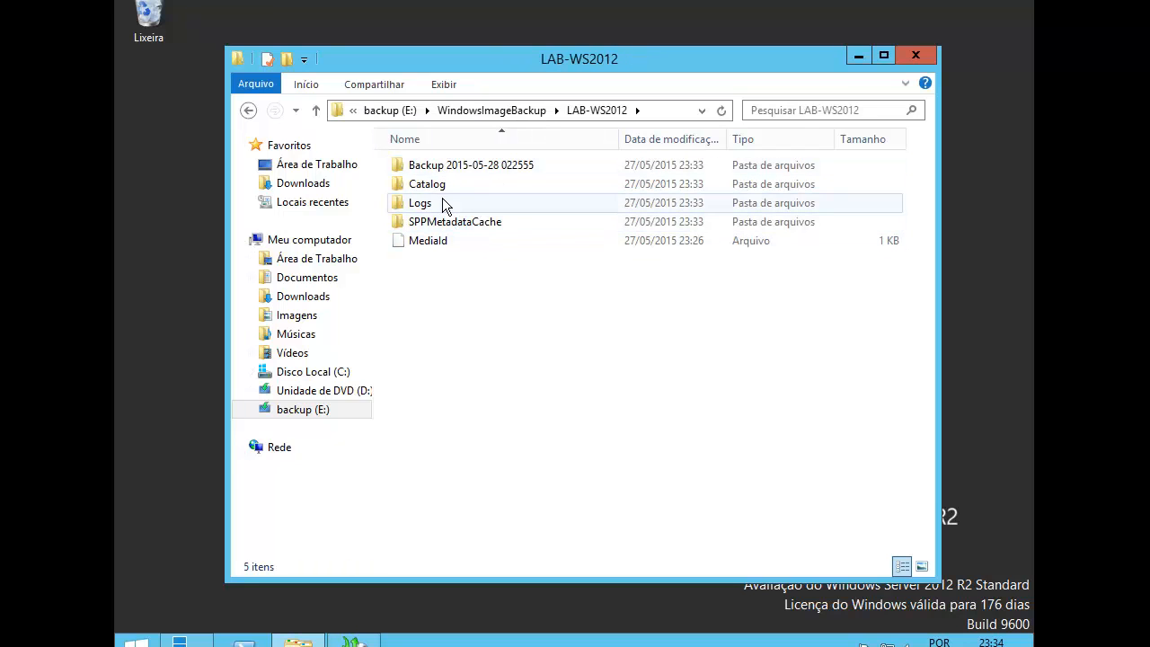
double_click(449, 164)
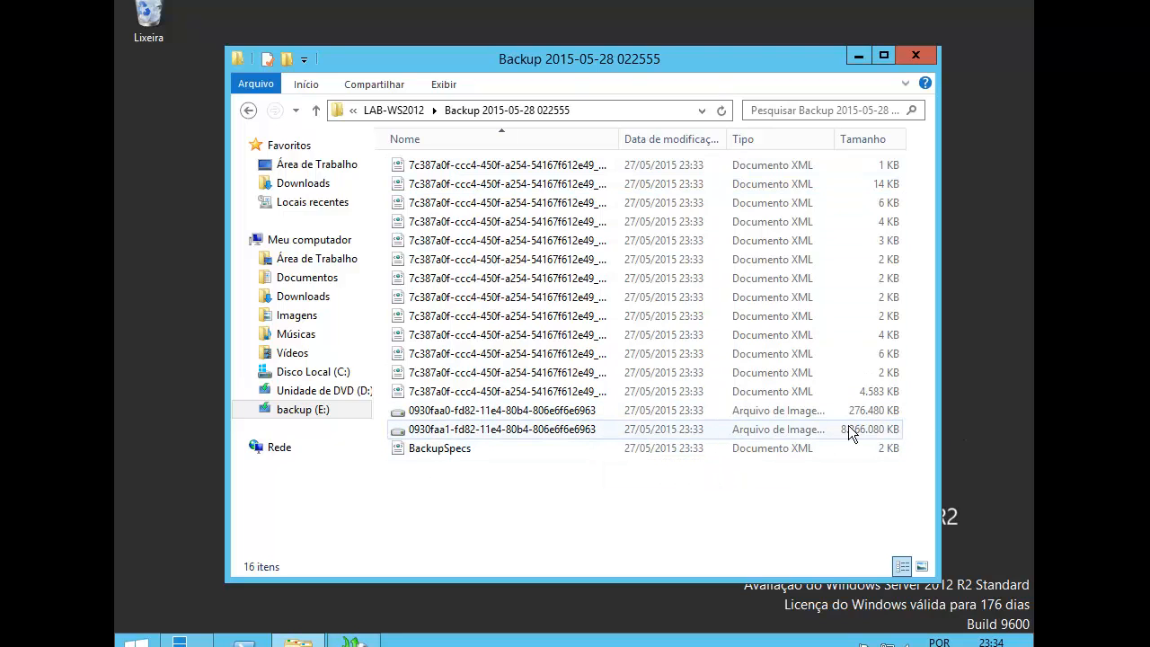
Look over the BackupSpecs file and the two disk image files, widening the name column slightly.
left_click(798, 413)
left_click(489, 448)
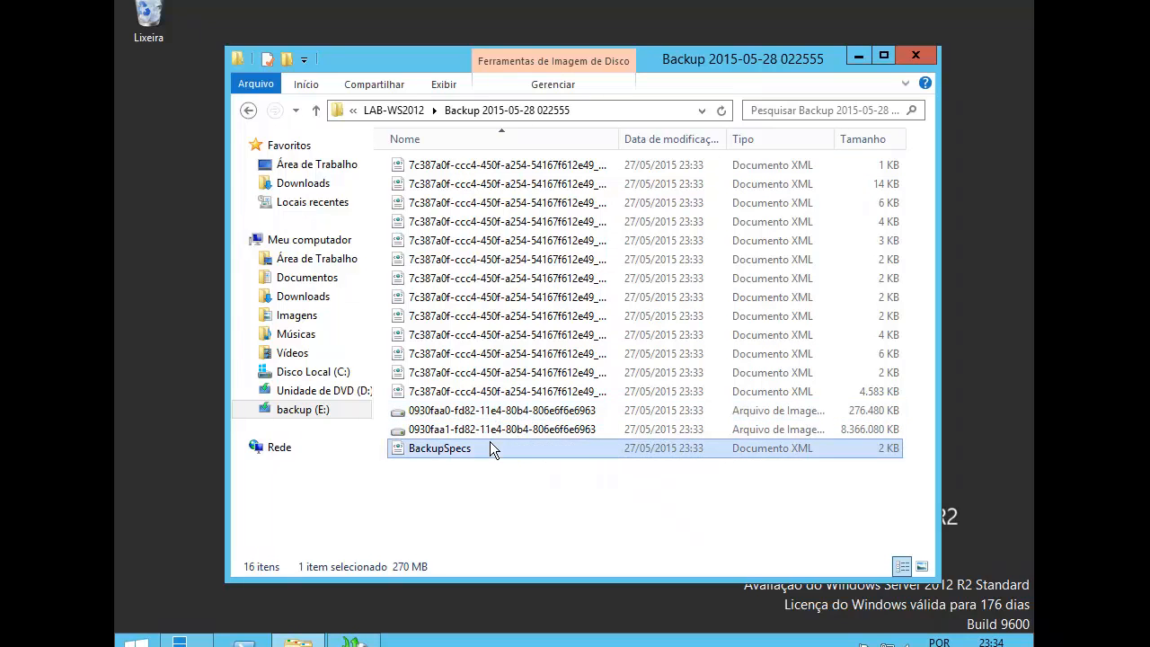
left_click(521, 430)
left_click(498, 412)
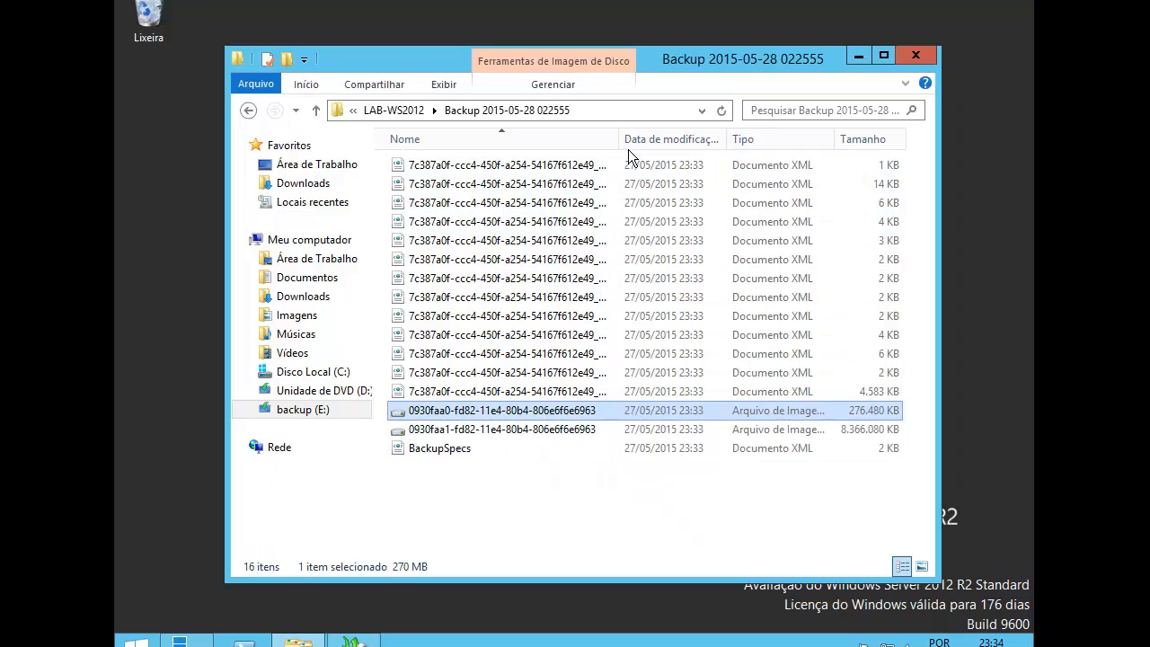
left_click_drag(619, 139, 636, 171)
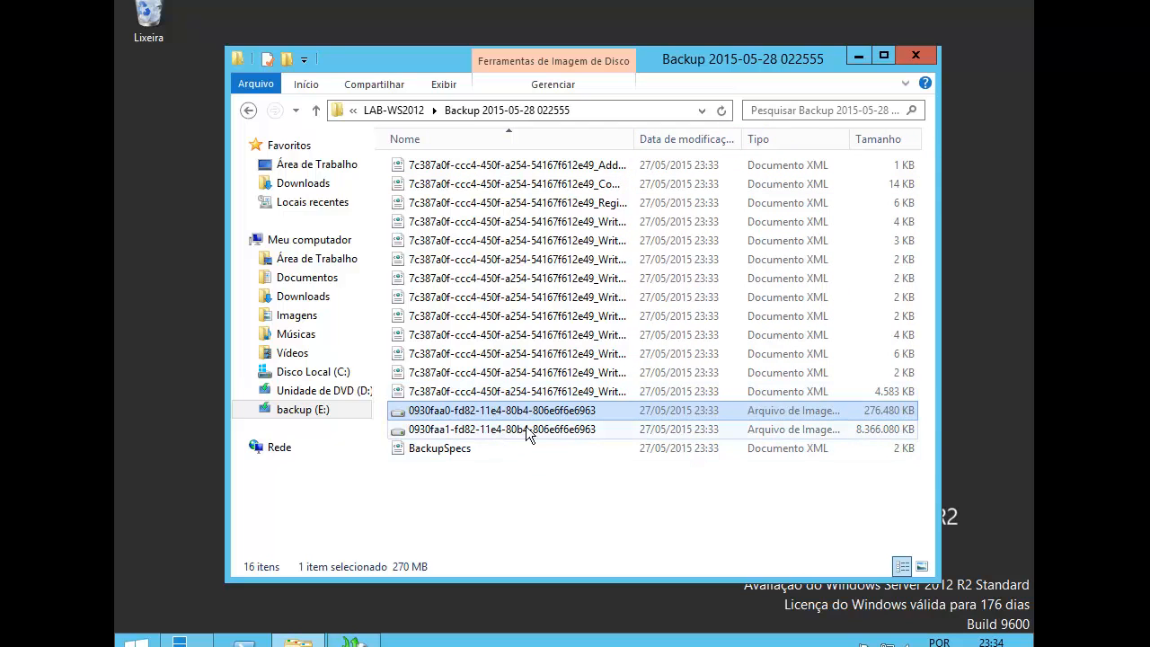
Check the file type in the properties of disk image 0930faa0-fd82-11e4-80b4-806e6f6e6963, close them, and select the other disk image.
right_click(483, 417)
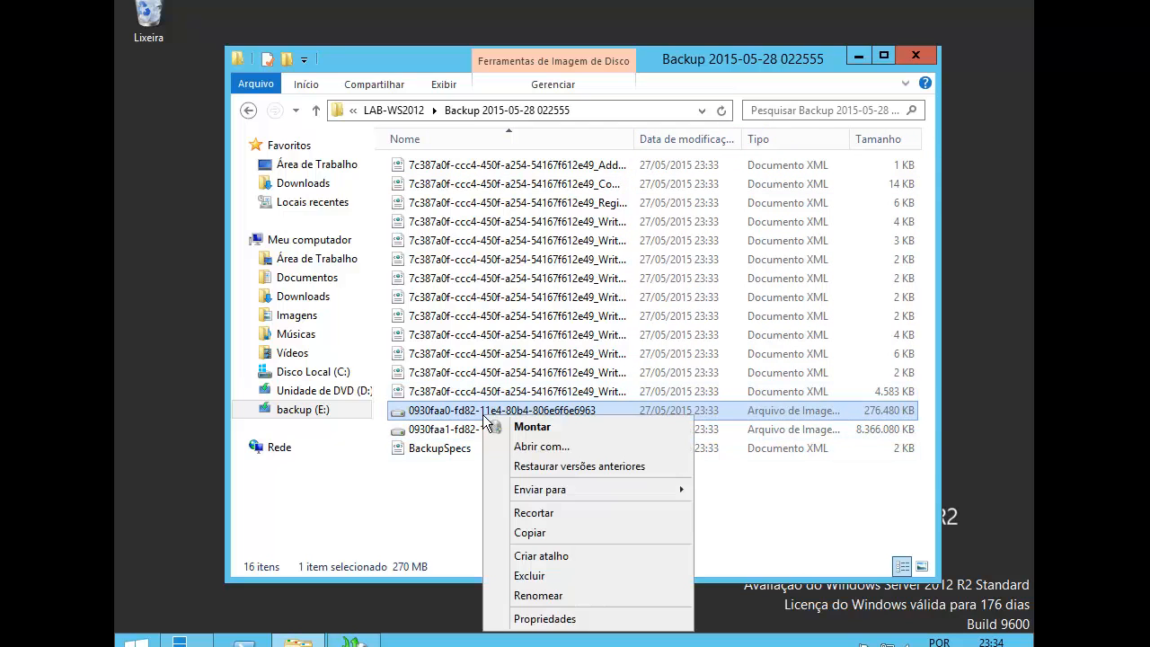
left_click(568, 620)
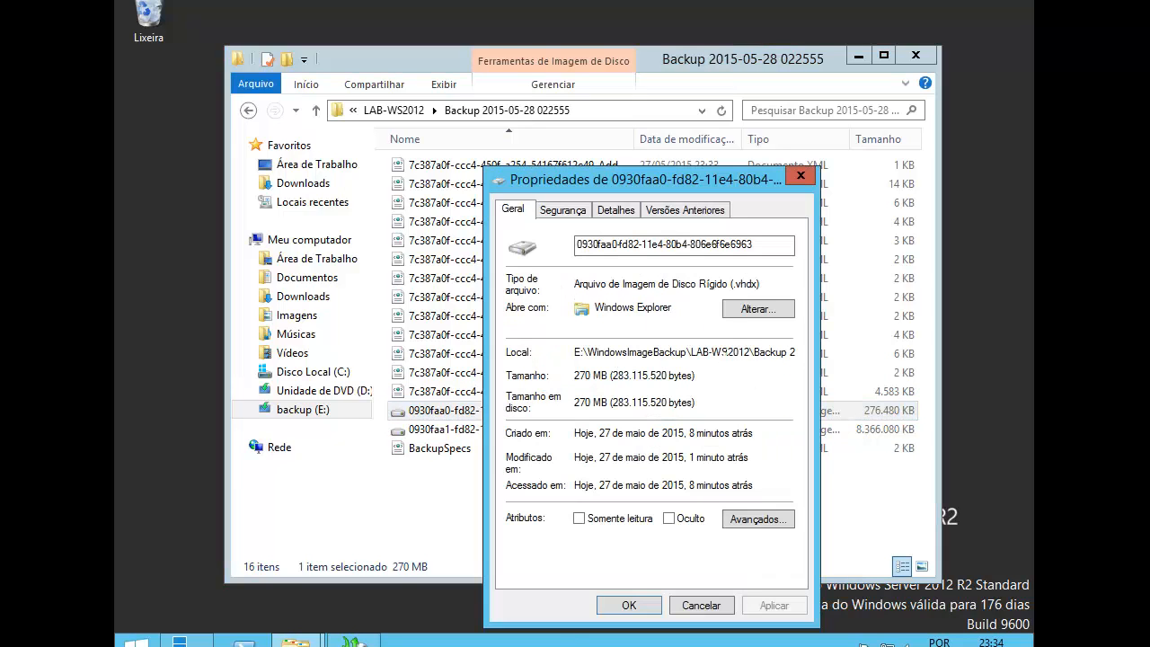
left_click_drag(732, 283, 775, 283)
left_click(707, 604)
left_click(523, 429)
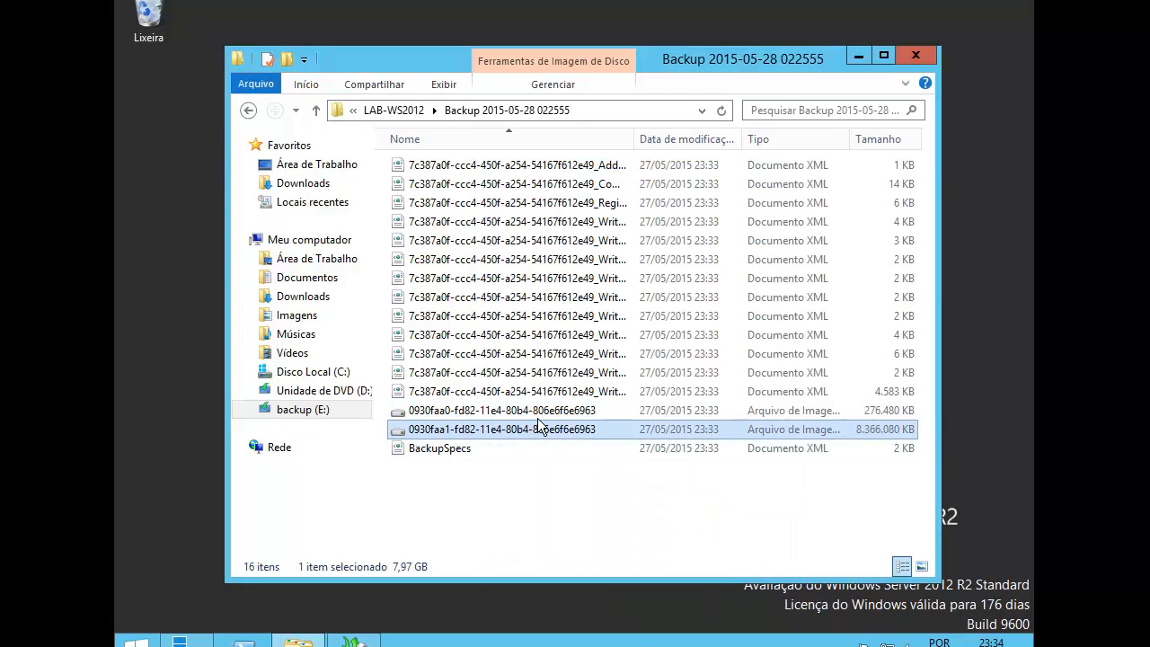
Look over the two disk image files again and widen the name column in the backup folder.
left_click(539, 409)
left_click(542, 431)
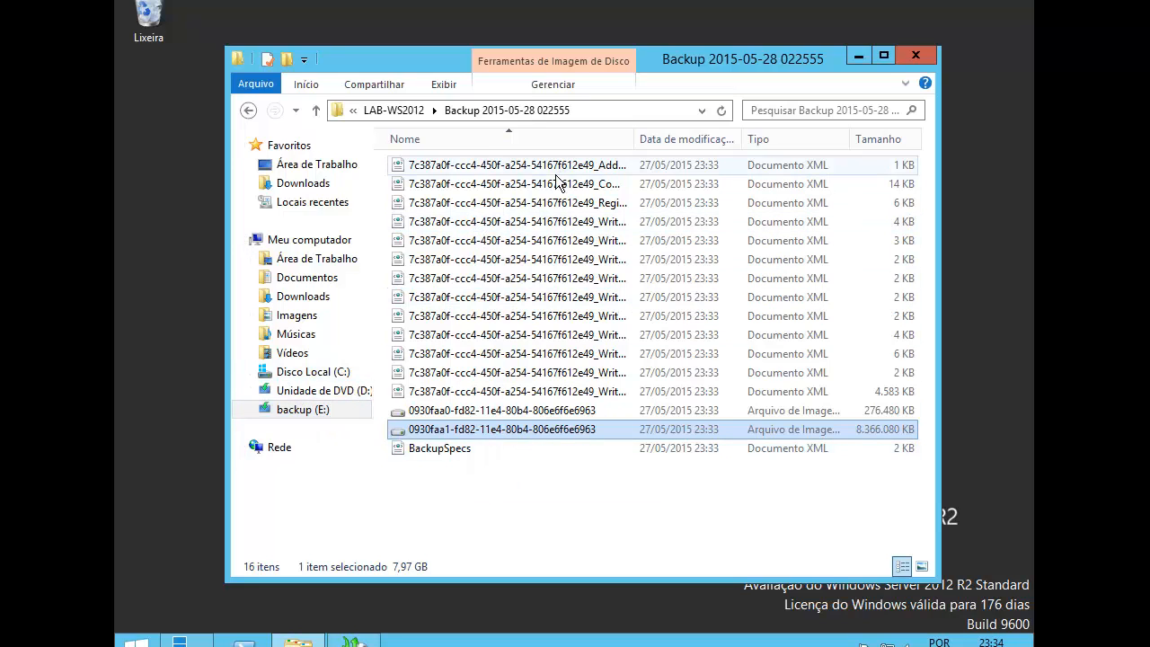
left_click_drag(634, 134, 730, 133)
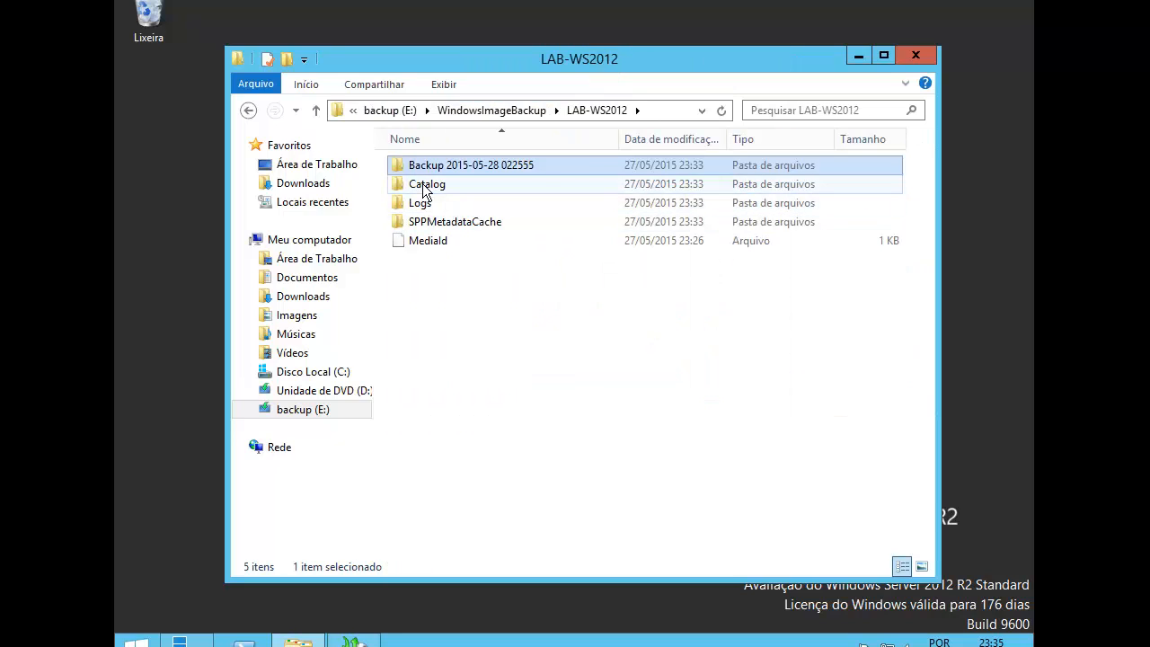
Look through the Catalog and Logs folders in LAB-WS2012, including the Backup_Error-28-05-2015_02-25-55 log, and return to LAB-WS2012.
double_click(418, 185)
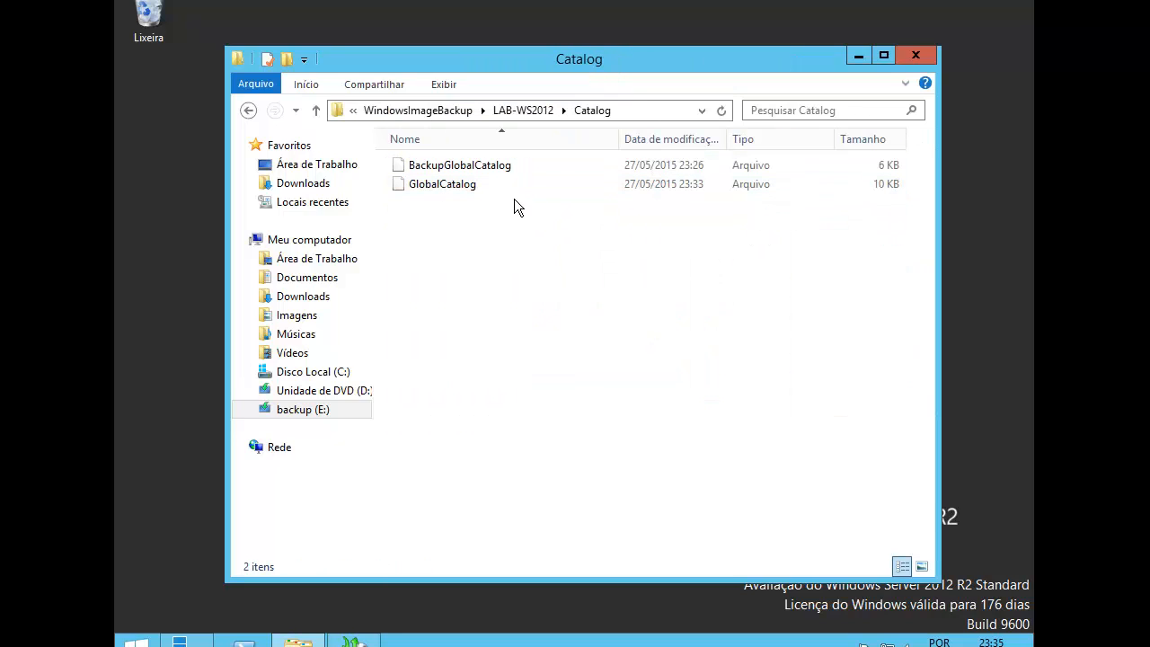
left_click(522, 112)
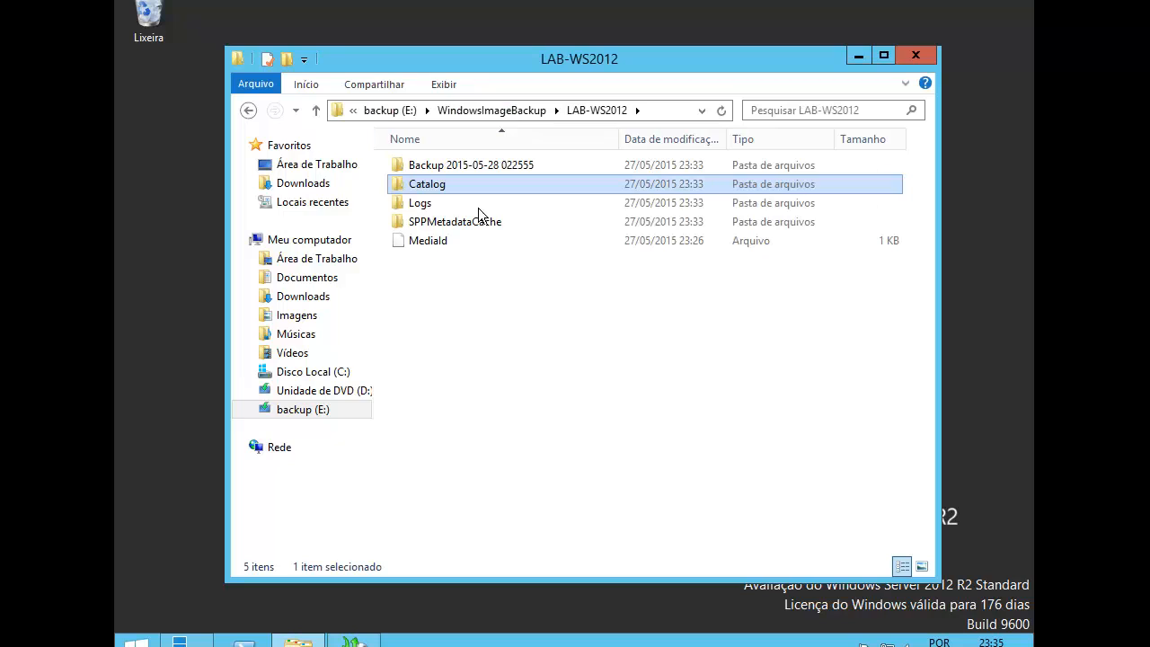
double_click(423, 205)
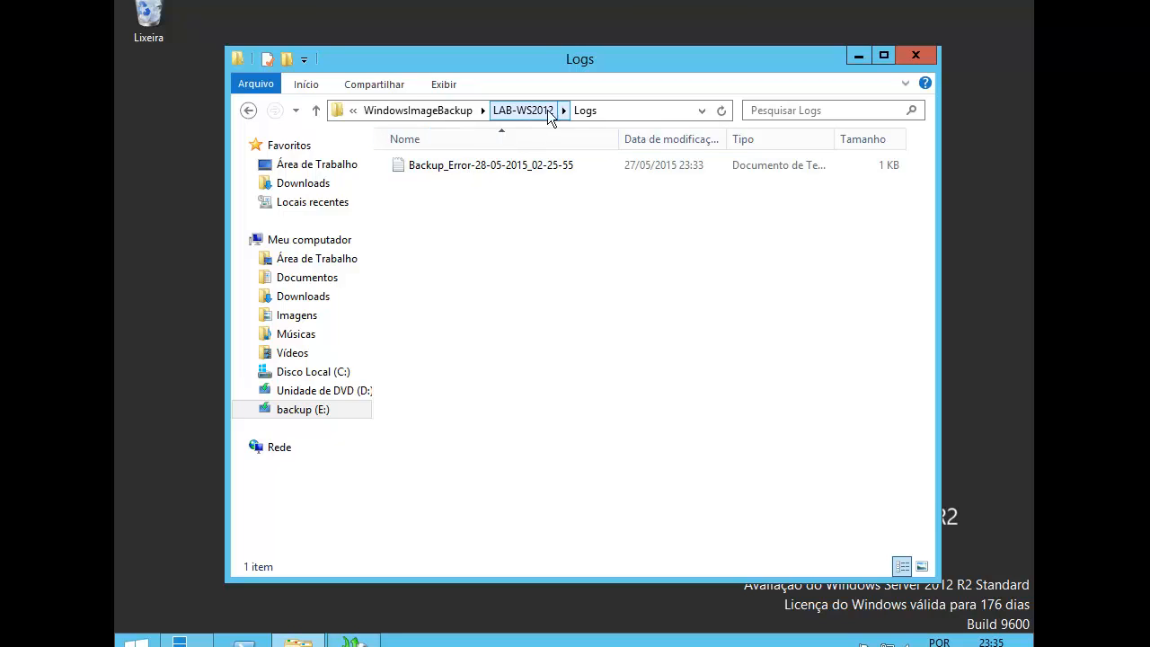
double_click(527, 166)
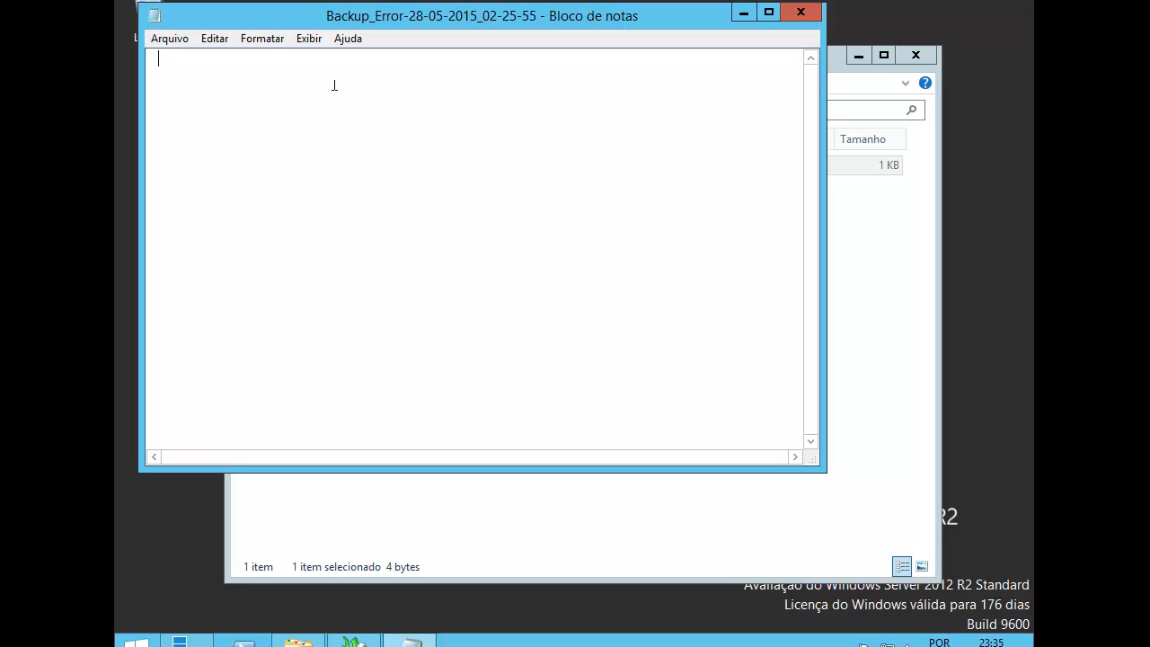
left_click_drag(473, 16, 585, 141)
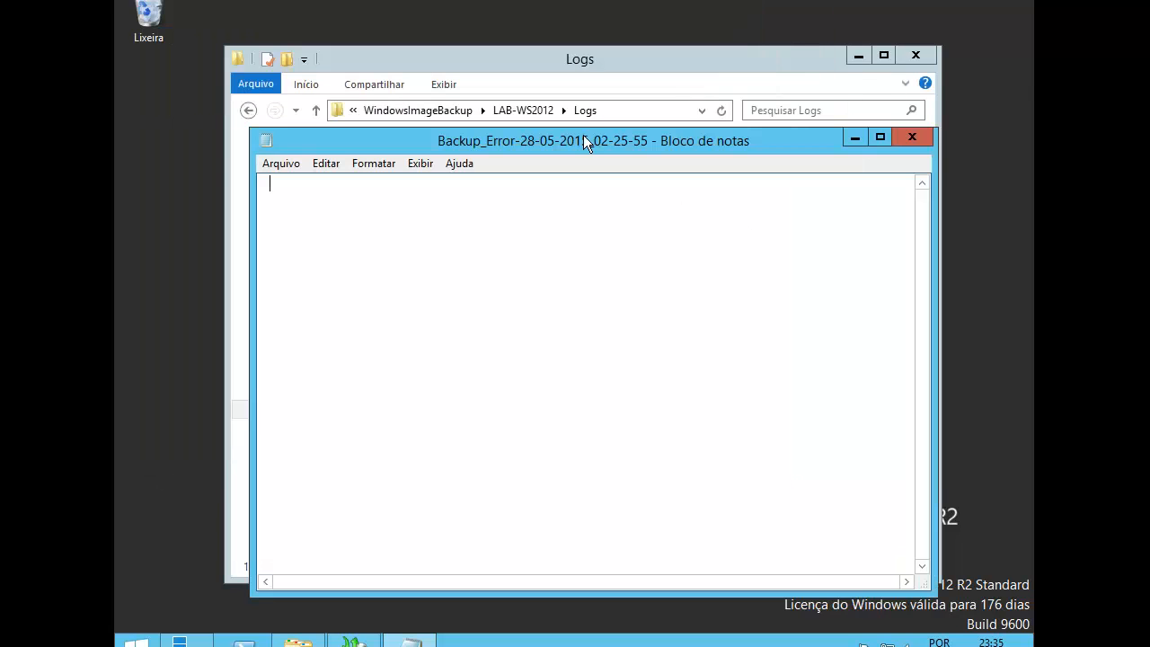
left_click(912, 137)
left_click(544, 111)
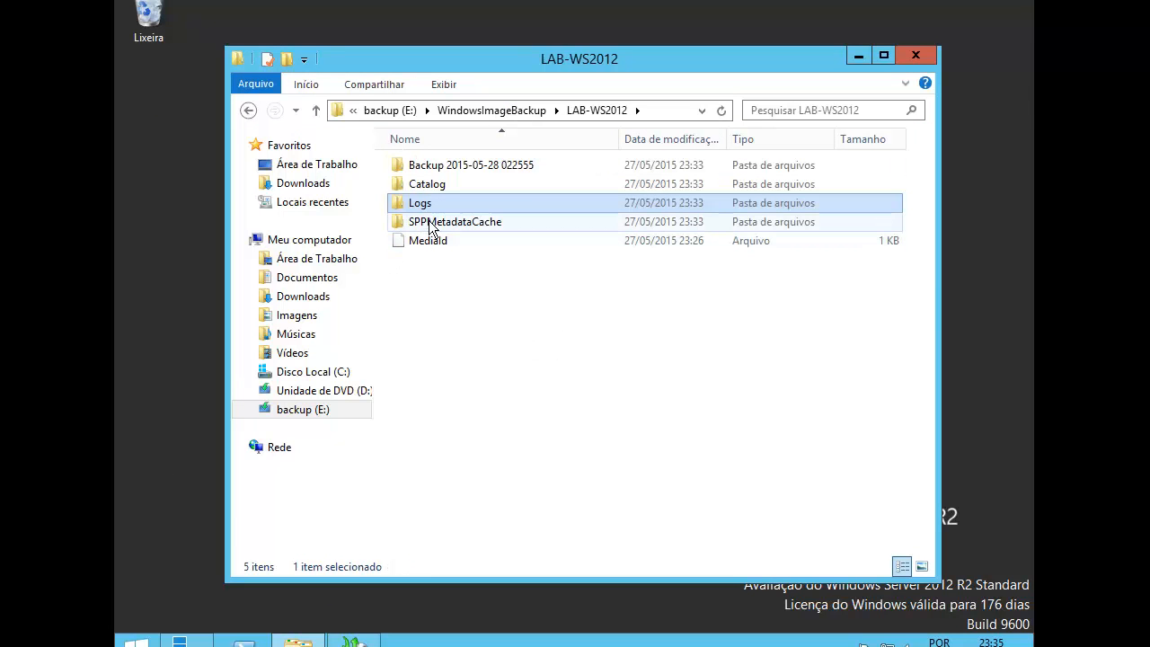
Go up to the WindowsImageBackup folder, close File Explorer, and bring up the remaining open window.
left_click(489, 110)
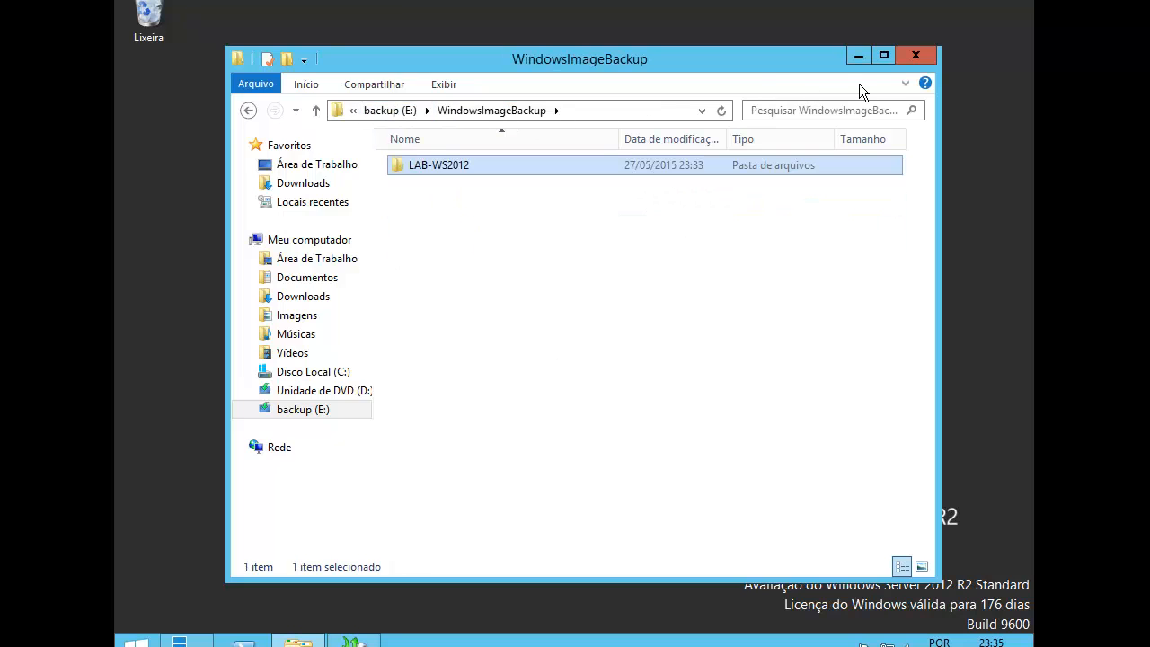
left_click(925, 57)
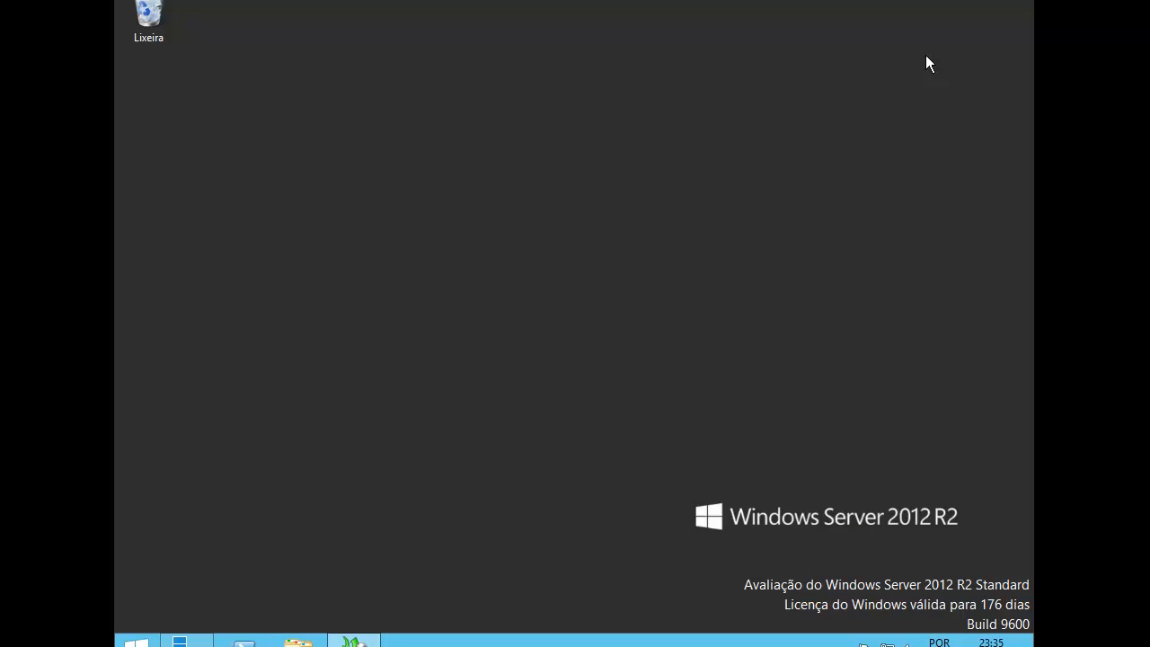
left_click(353, 639)
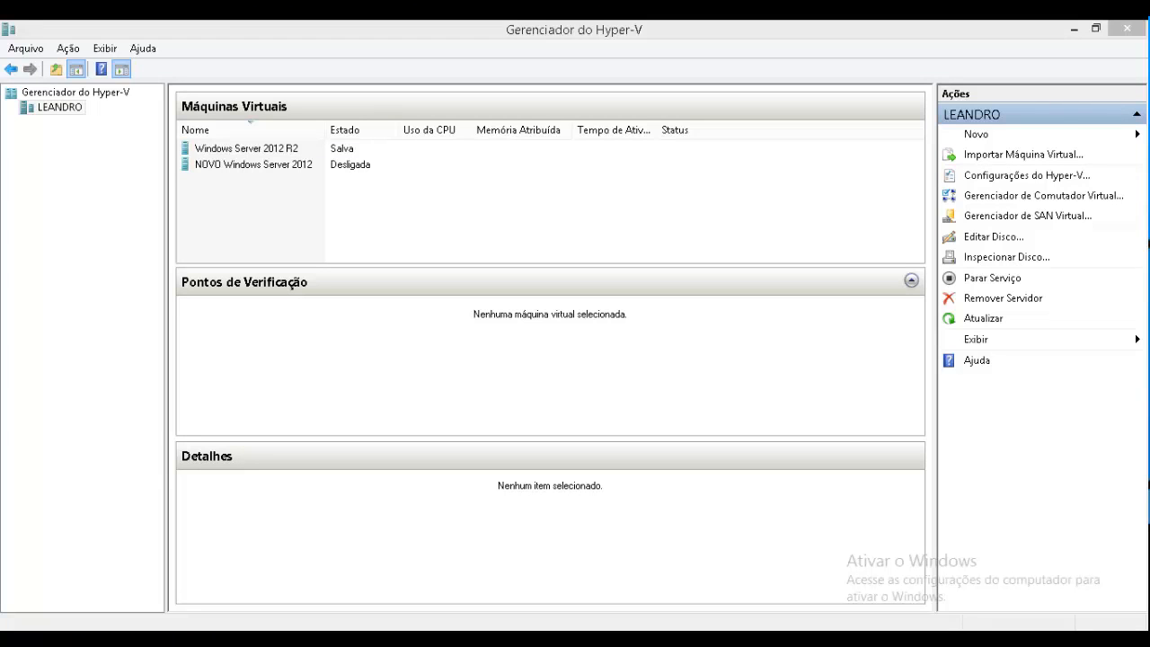
Switch to Hyper-V Manager and start creating a new virtual machine named Backup.
left_click(563, 26)
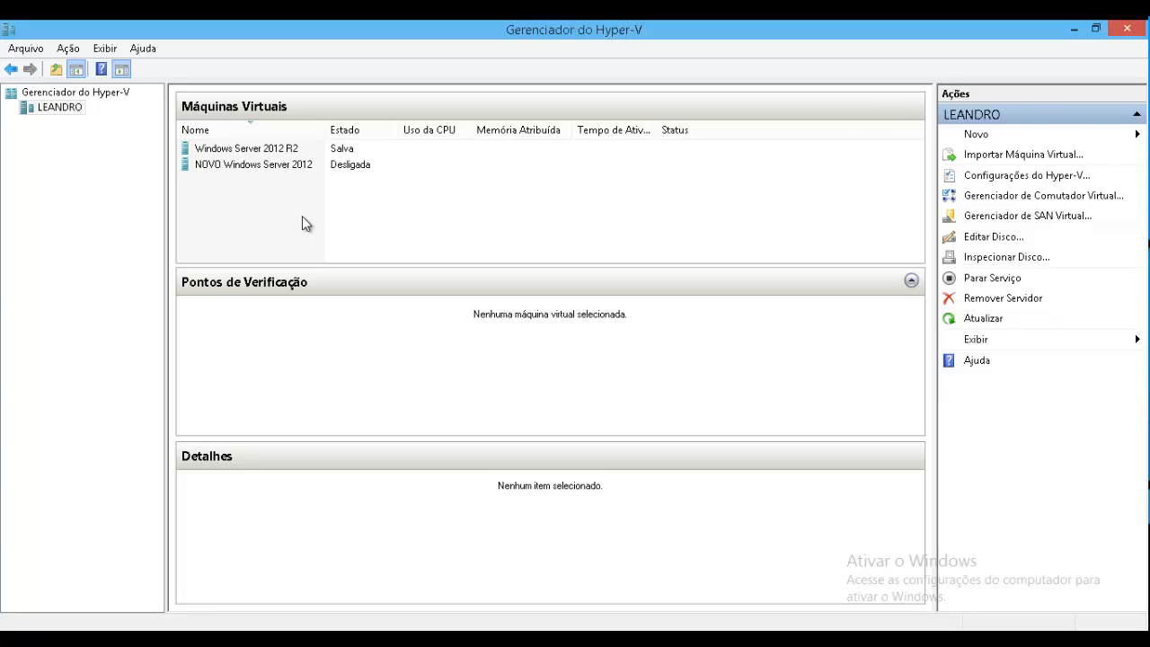
left_click(992, 137)
left_click(1042, 134)
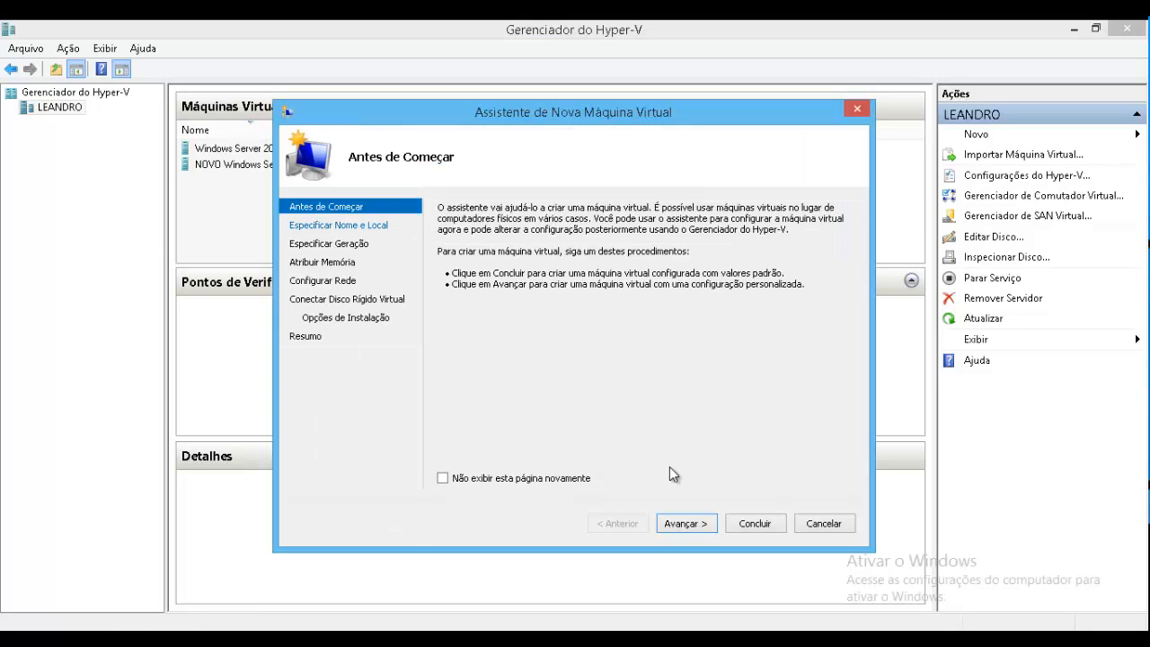
left_click(683, 523)
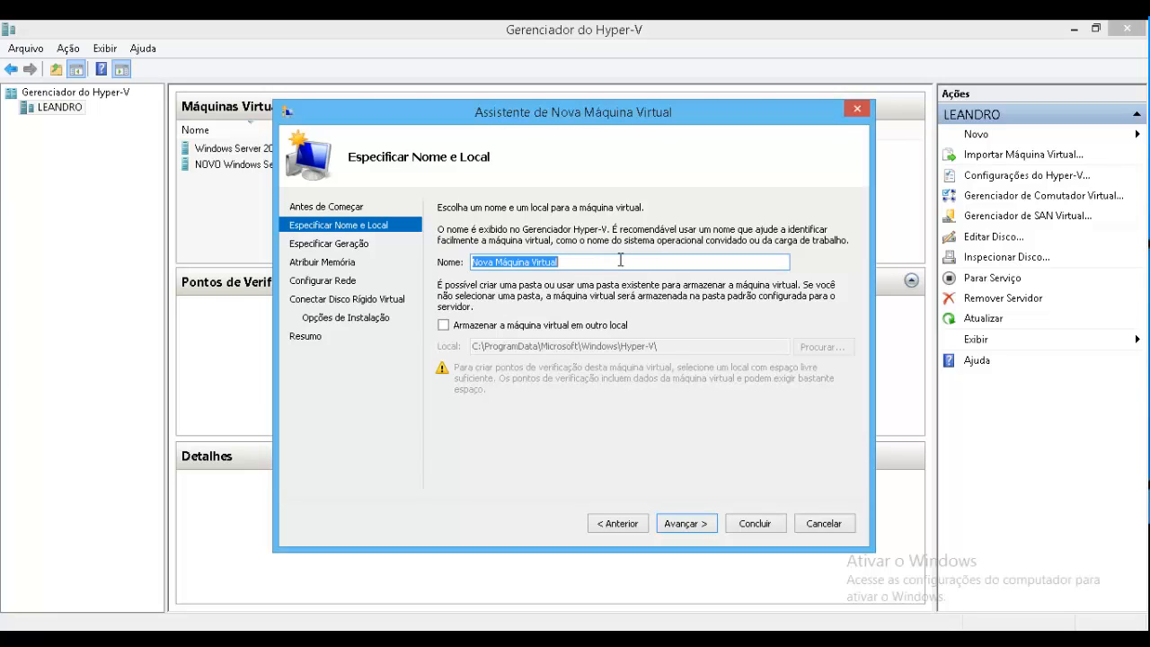
type("Res")
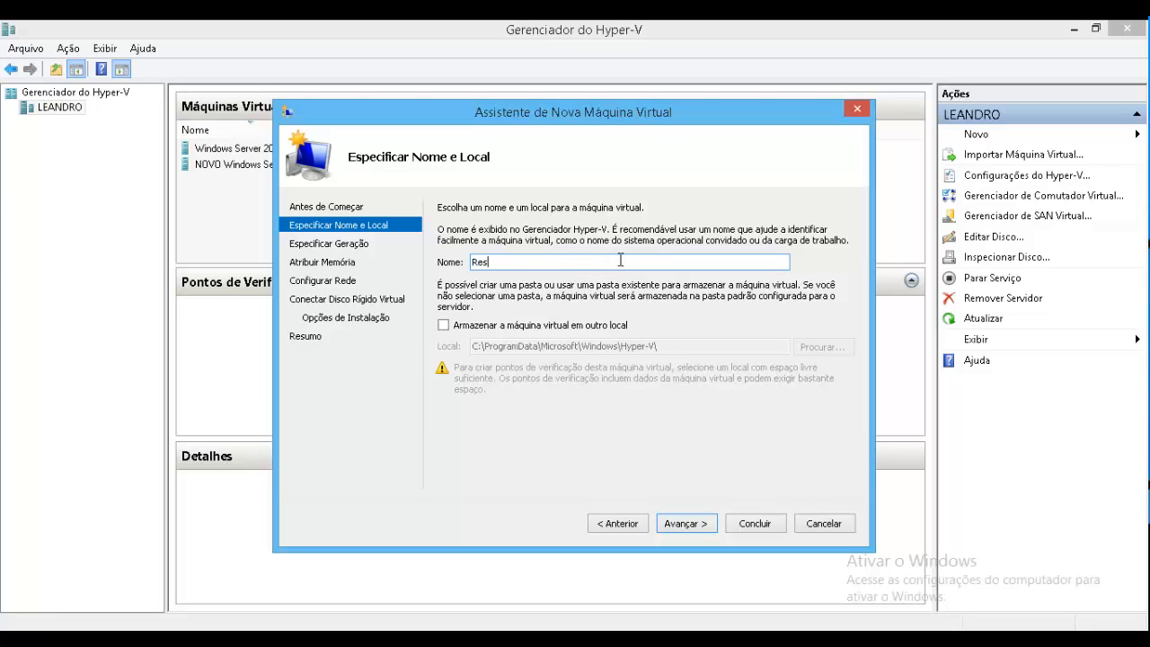
key("BackSpace")
type("Ba")
type("Backup")
left_click(686, 525)
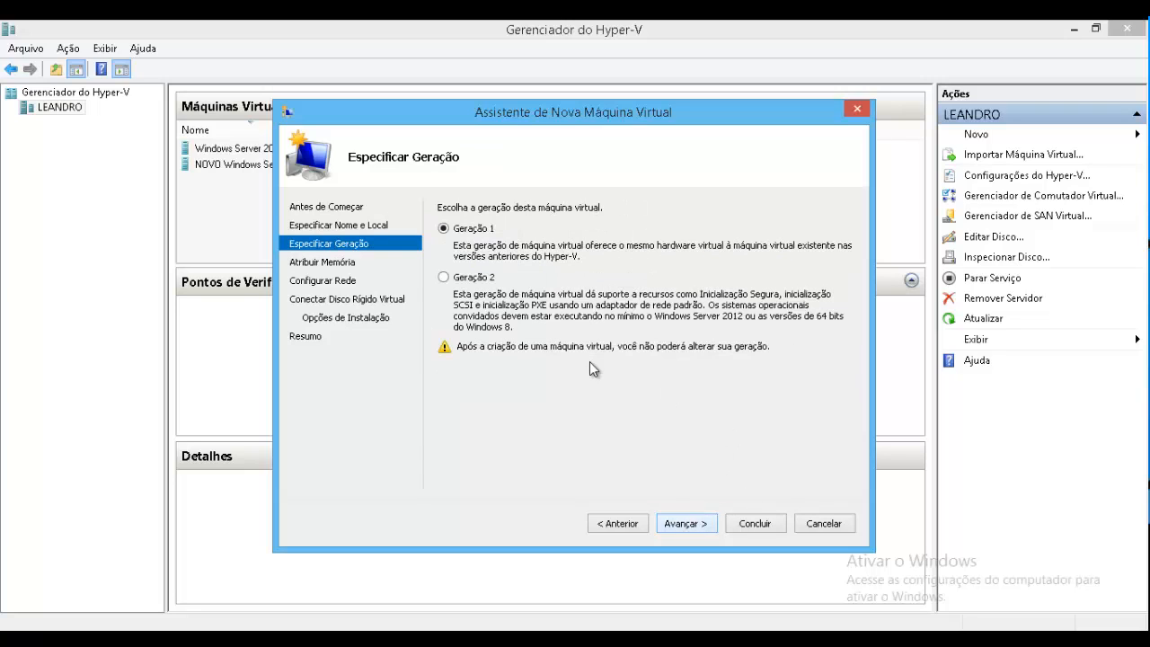
Keep Generation 1, 1000 MB of startup memory, no network connection and a new Backup.vhdx disk as the machine's configuration.
left_click(692, 527)
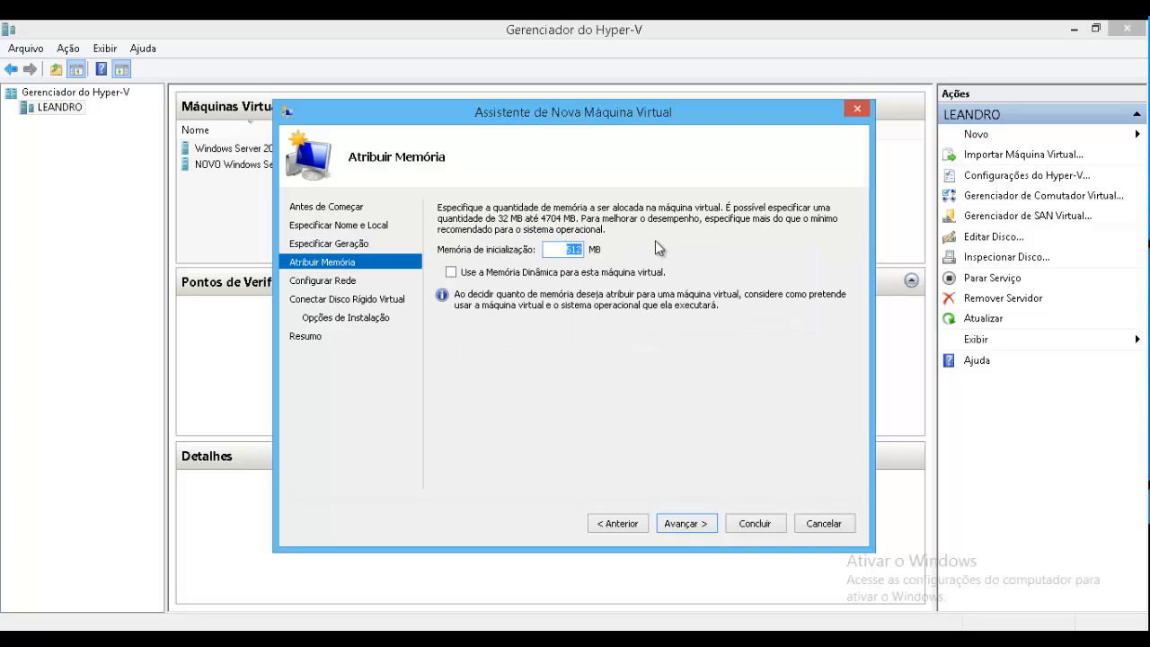
type("1000")
left_click(683, 524)
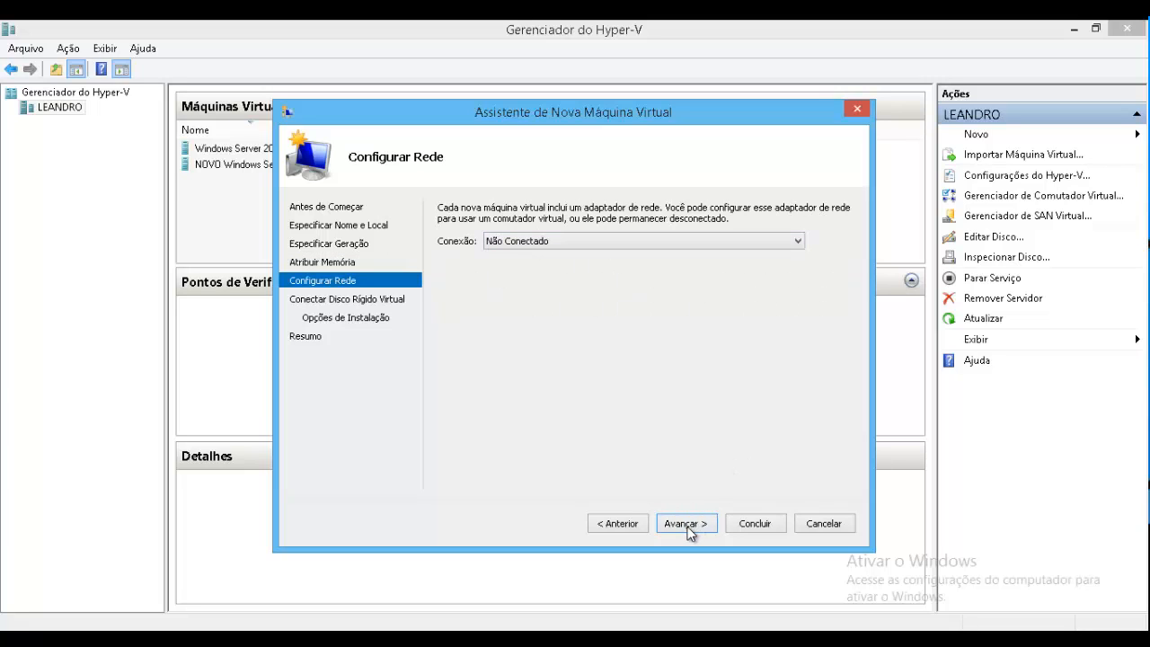
left_click(685, 524)
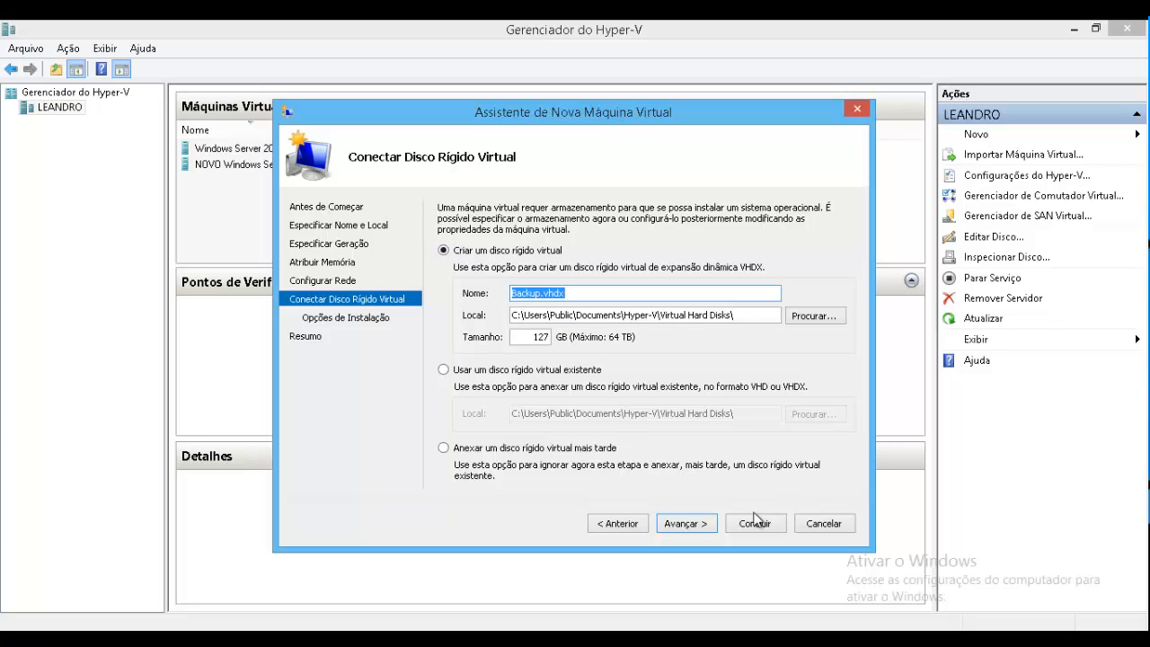
left_click(684, 524)
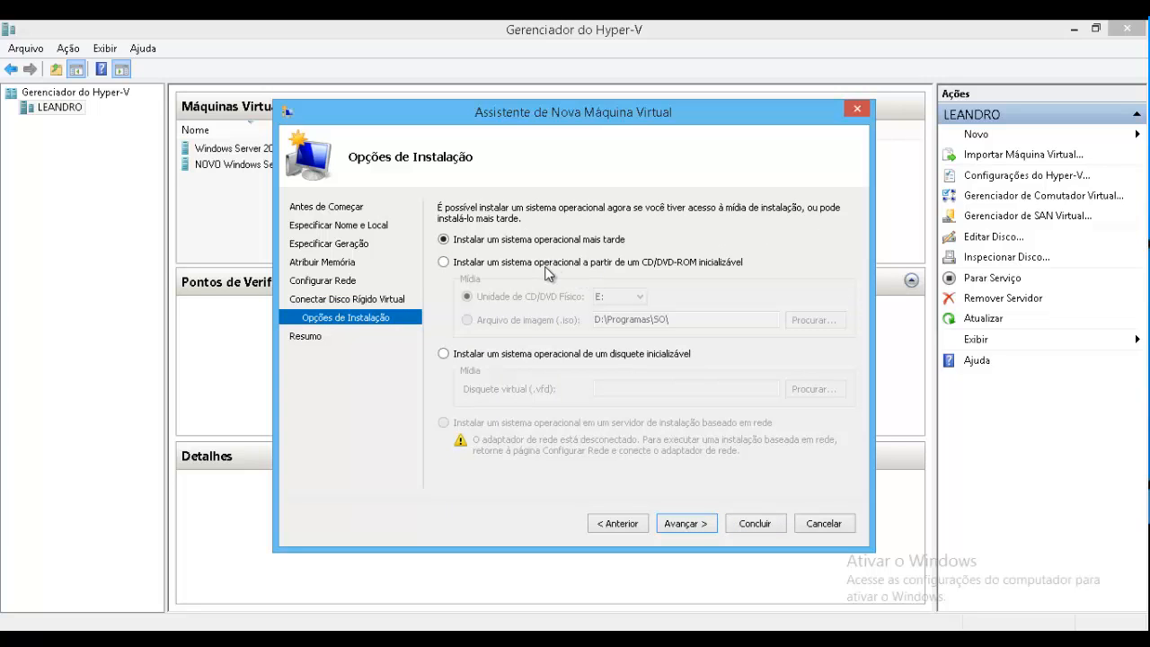
Set the operating system to install from the 9600.17050.WINBLUE_REFRESH ISO in D:\Programas\SO and finish creating the virtual machine.
left_click(482, 263)
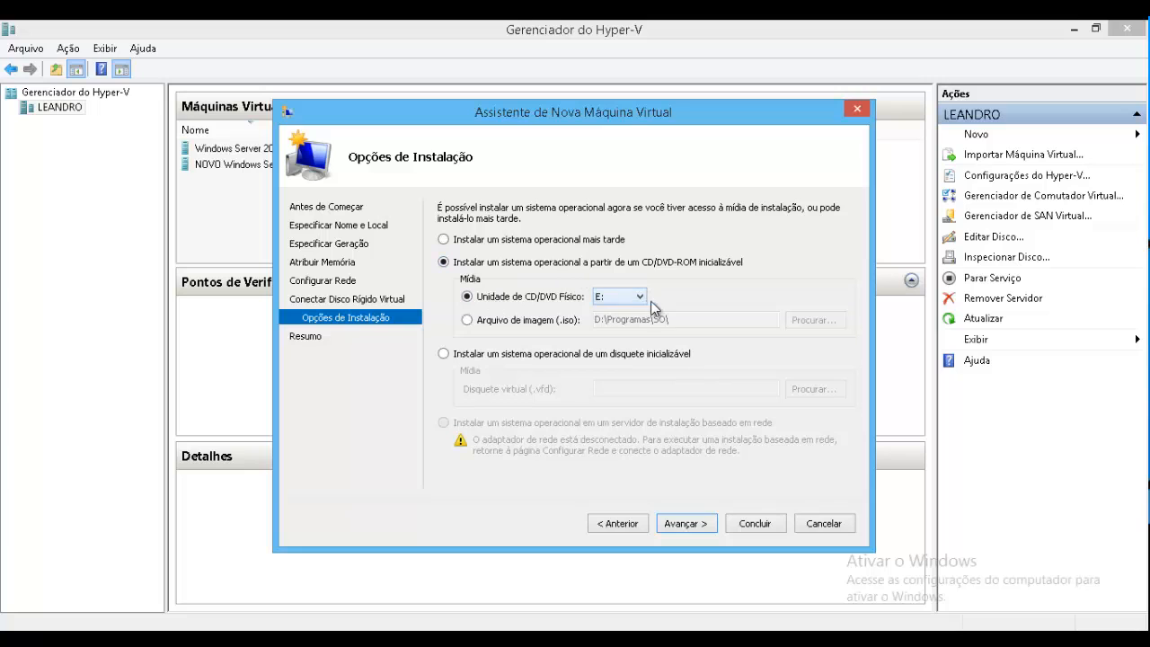
left_click(543, 320)
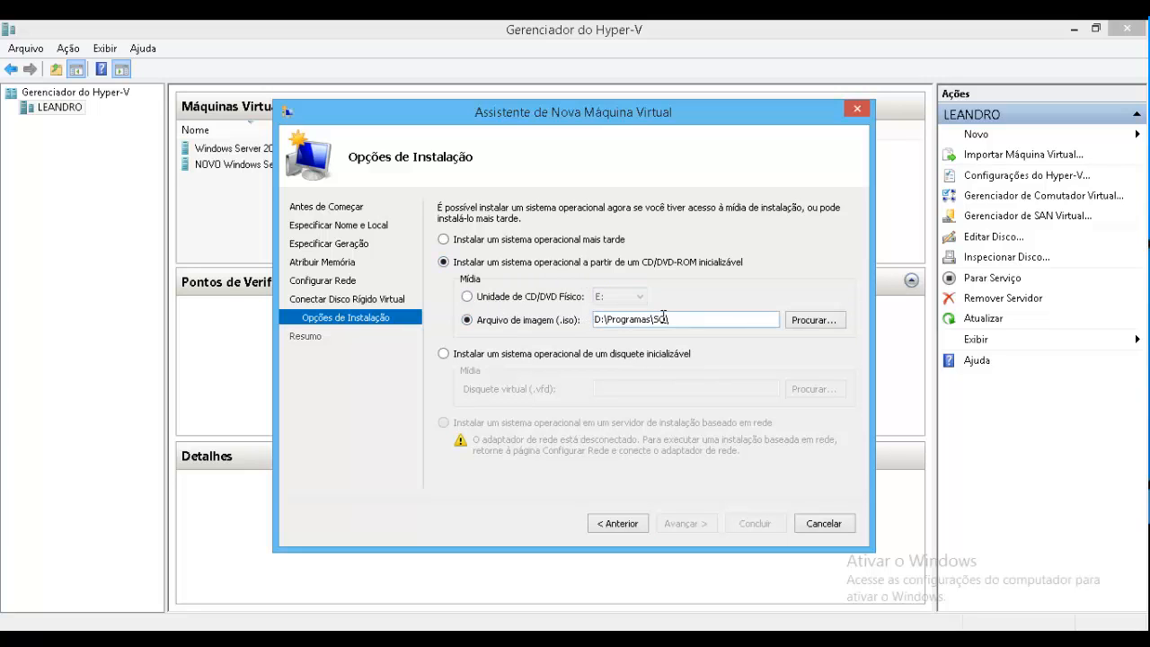
left_click(813, 320)
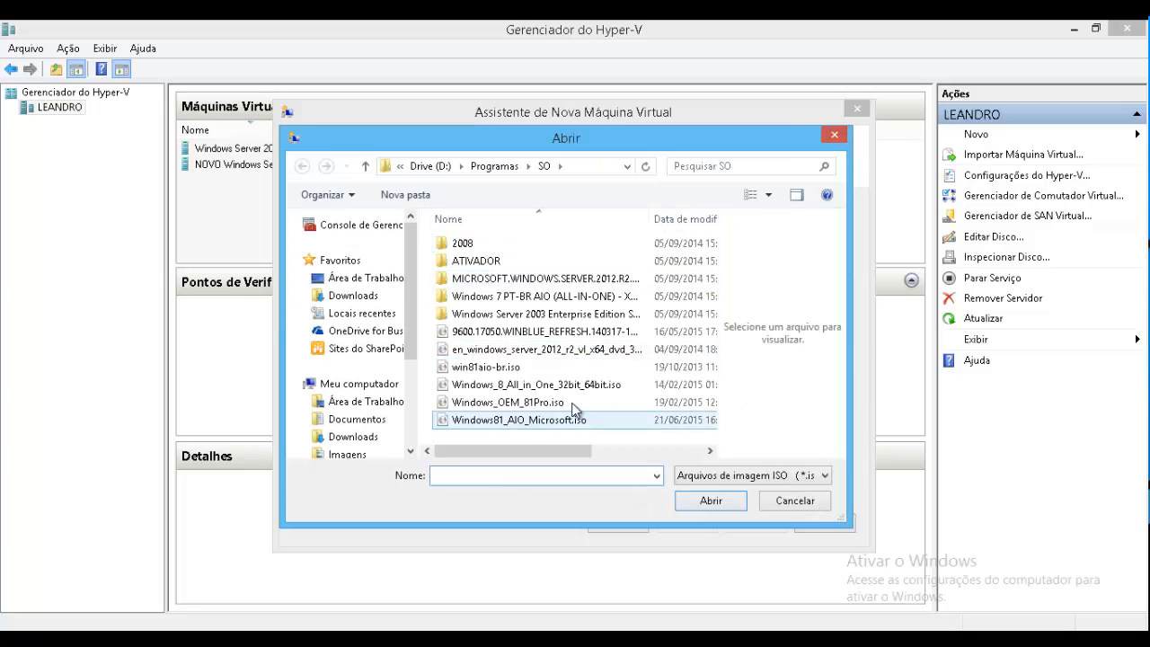
left_click(589, 332)
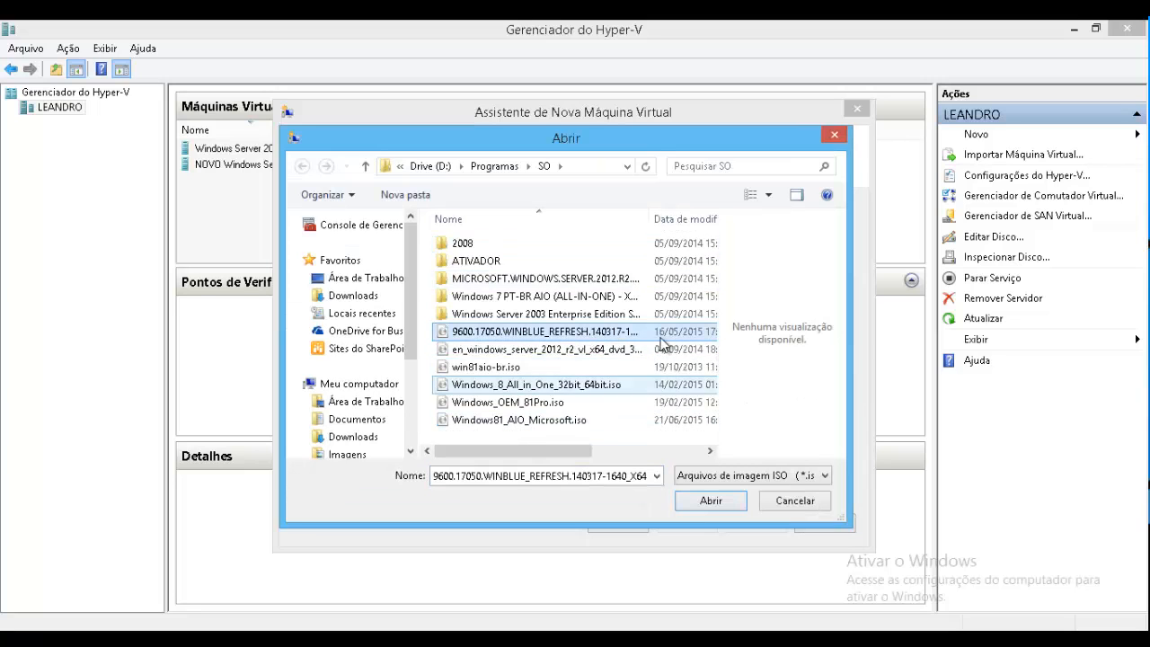
left_click(719, 506)
left_click(688, 525)
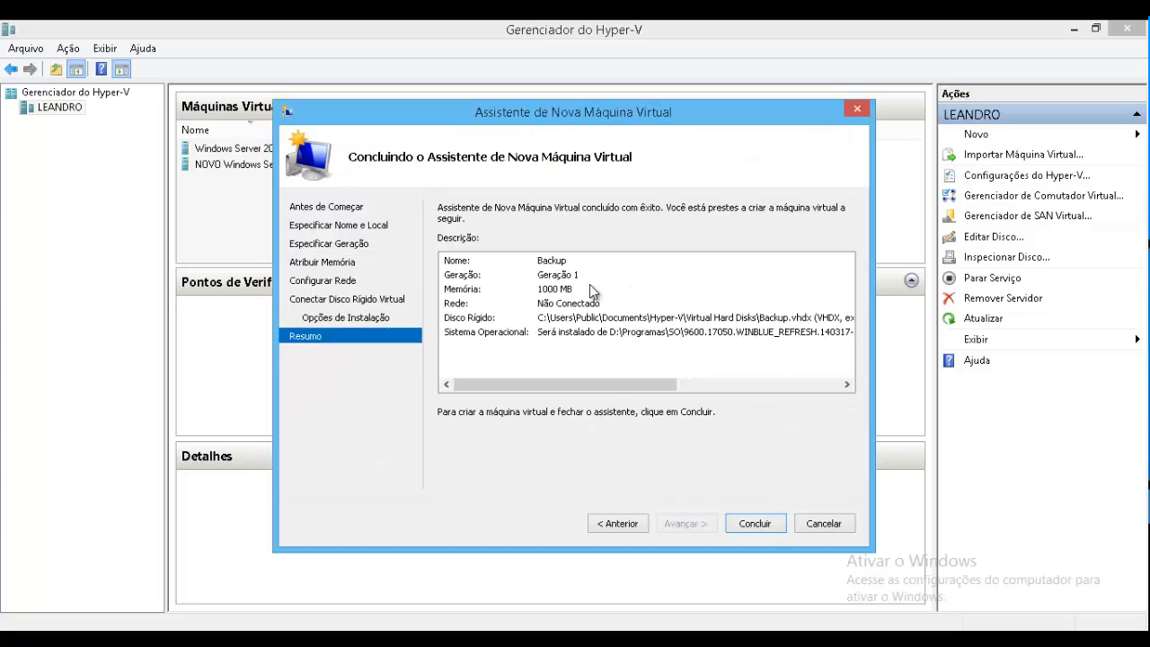
left_click(748, 522)
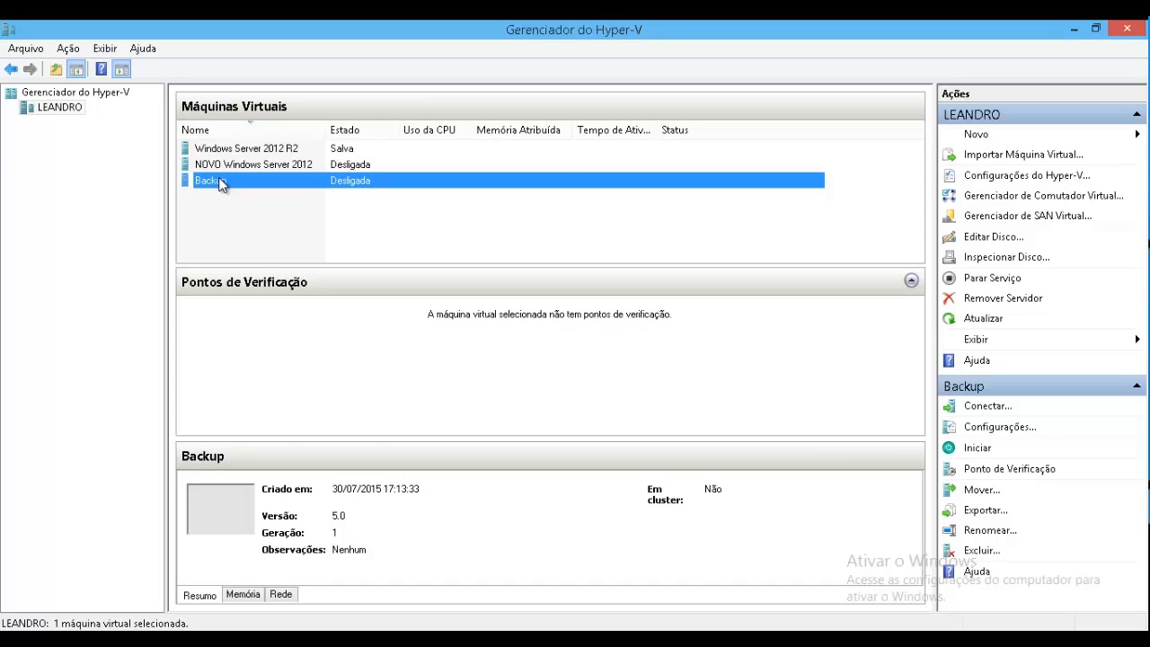
In the Backup machine's settings, add a hard disk on IDE controller 0 using the physical disk Disco 1 465.76 GB, and save.
right_click(221, 183)
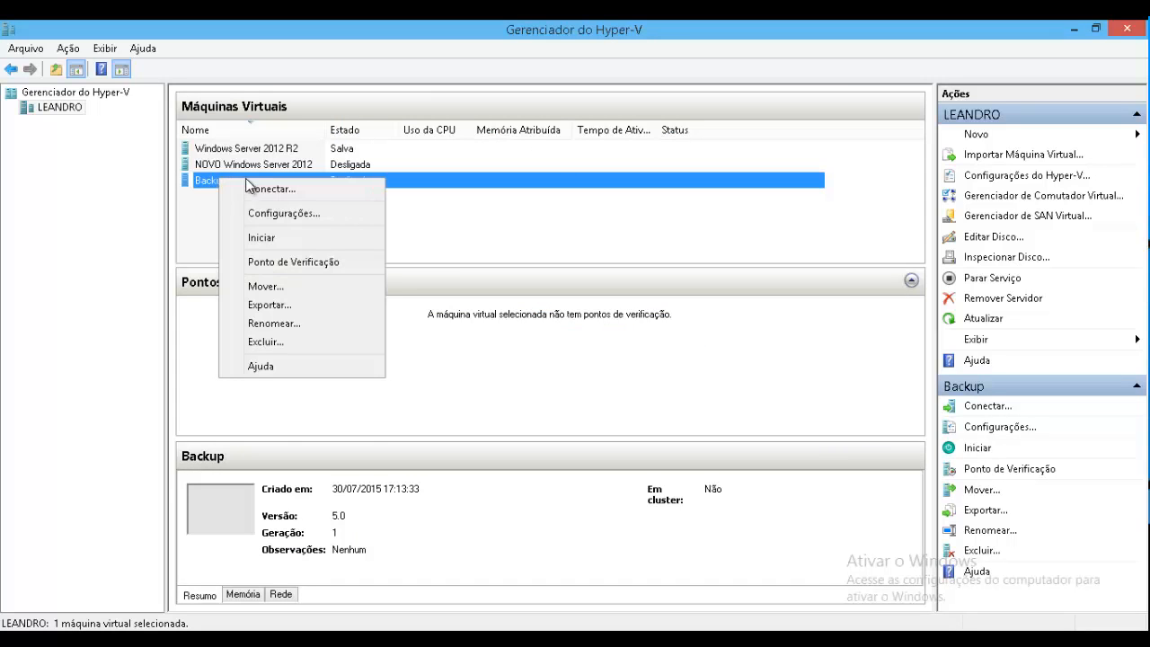
left_click(300, 216)
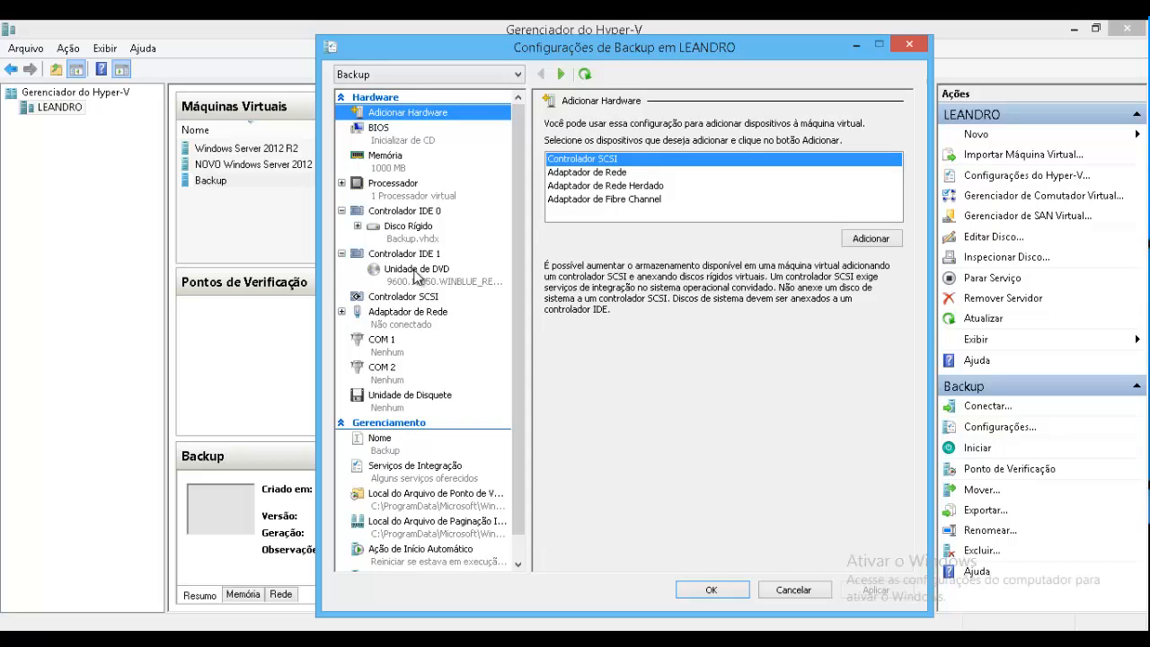
left_click(410, 228)
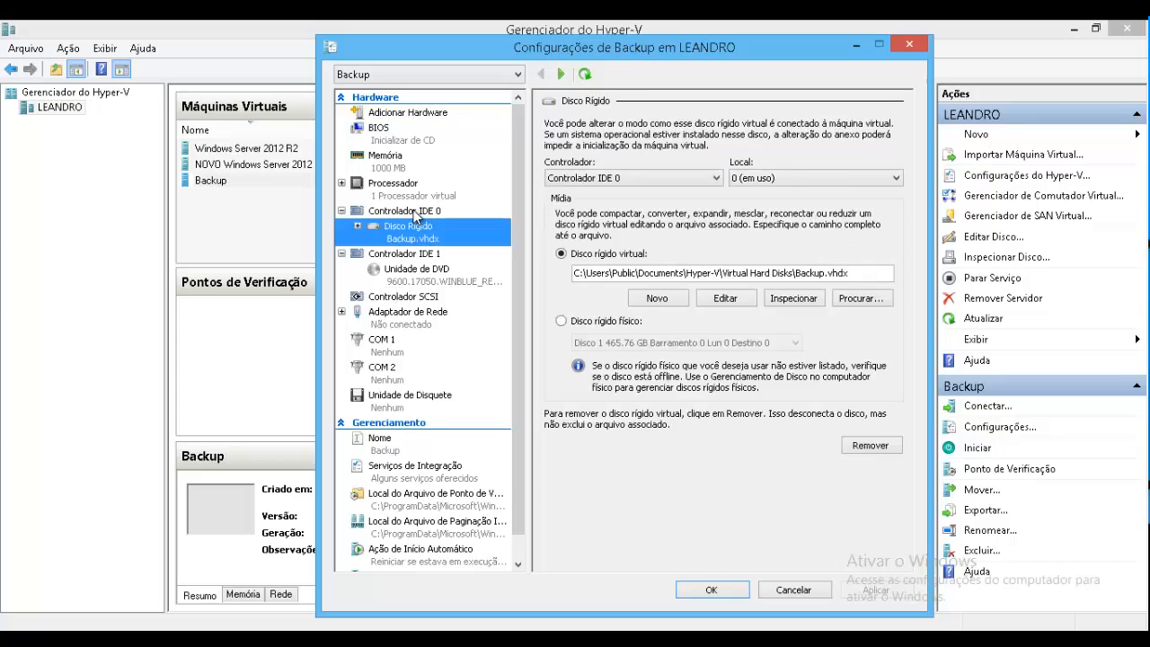
left_click(415, 214)
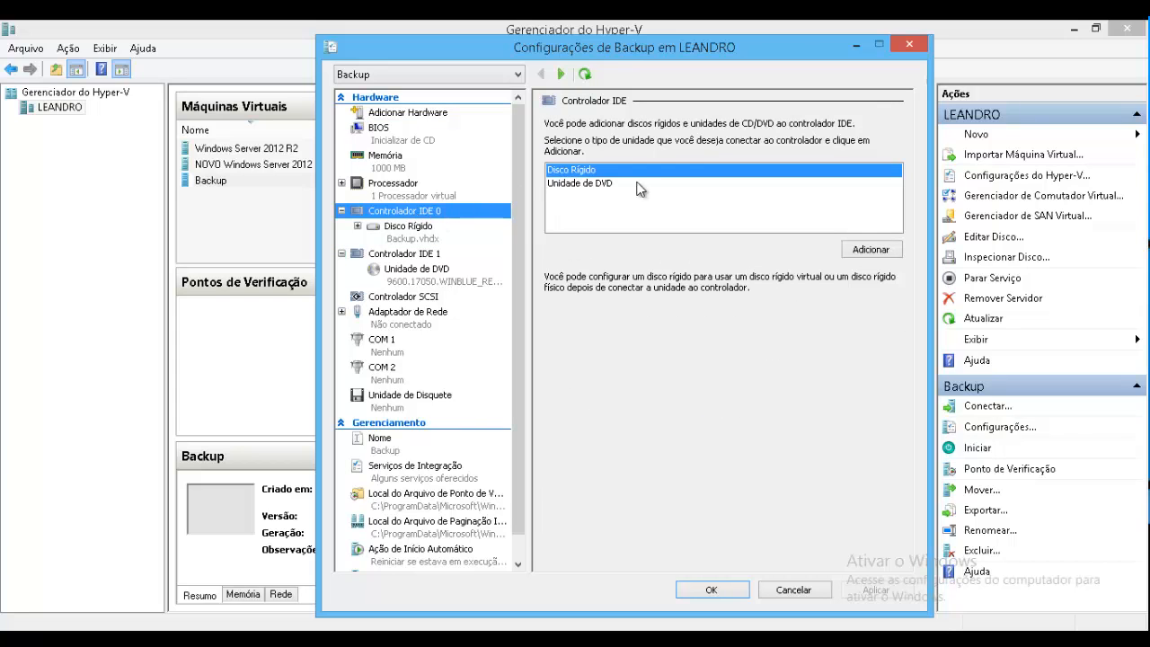
left_click(858, 252)
left_click(586, 321)
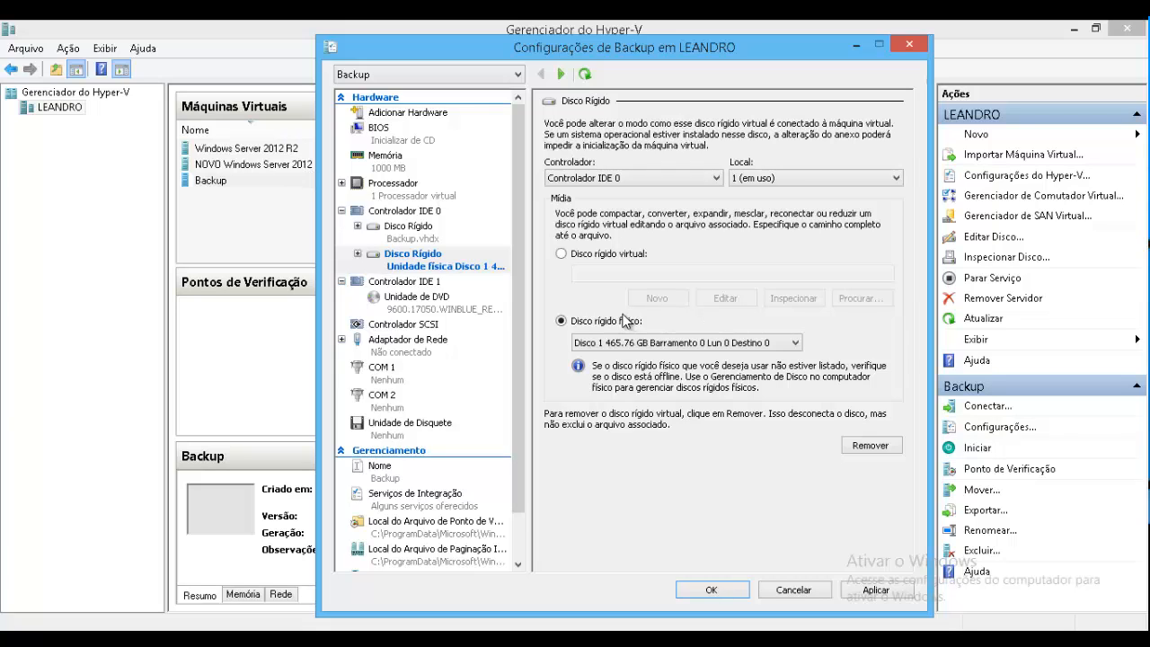
left_click(760, 347)
left_click(721, 345)
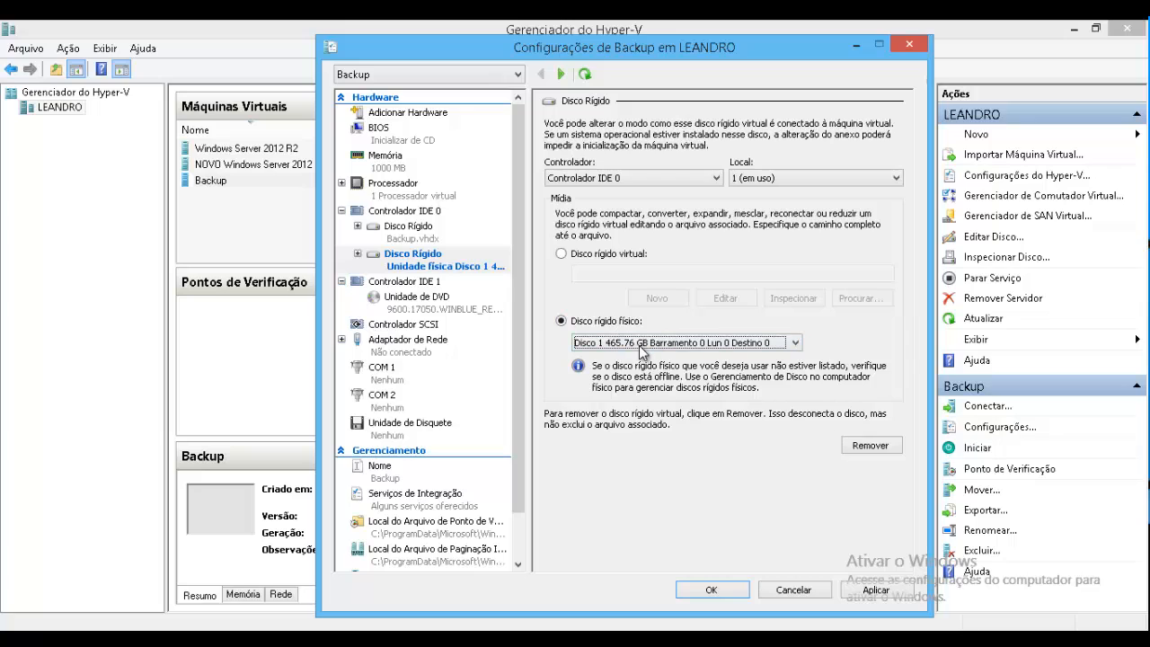
left_click(876, 590)
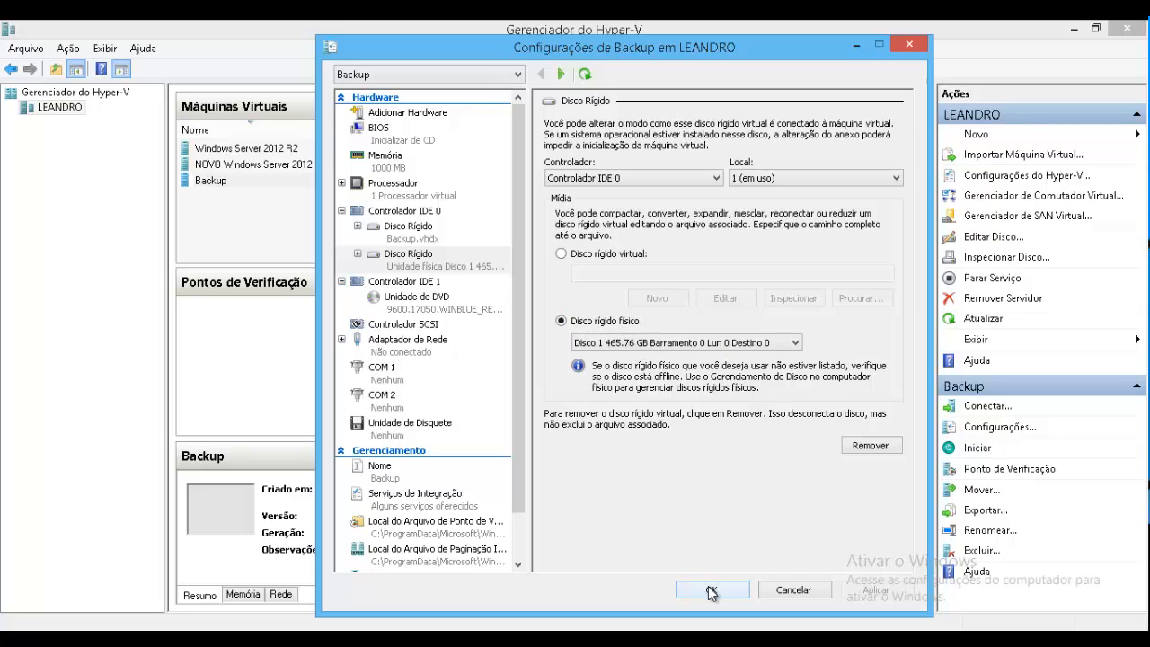
left_click(710, 591)
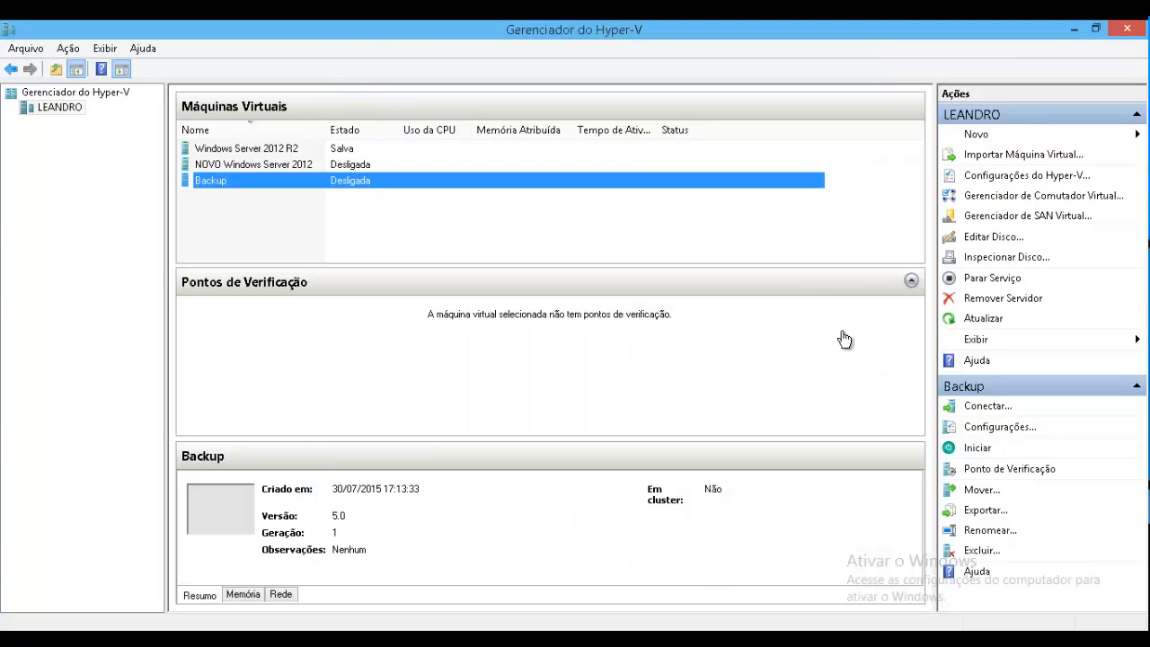
Start the Backup virtual machine, connect to it, and arrange its window and the Windows Setup dialog for viewing.
right_click(245, 179)
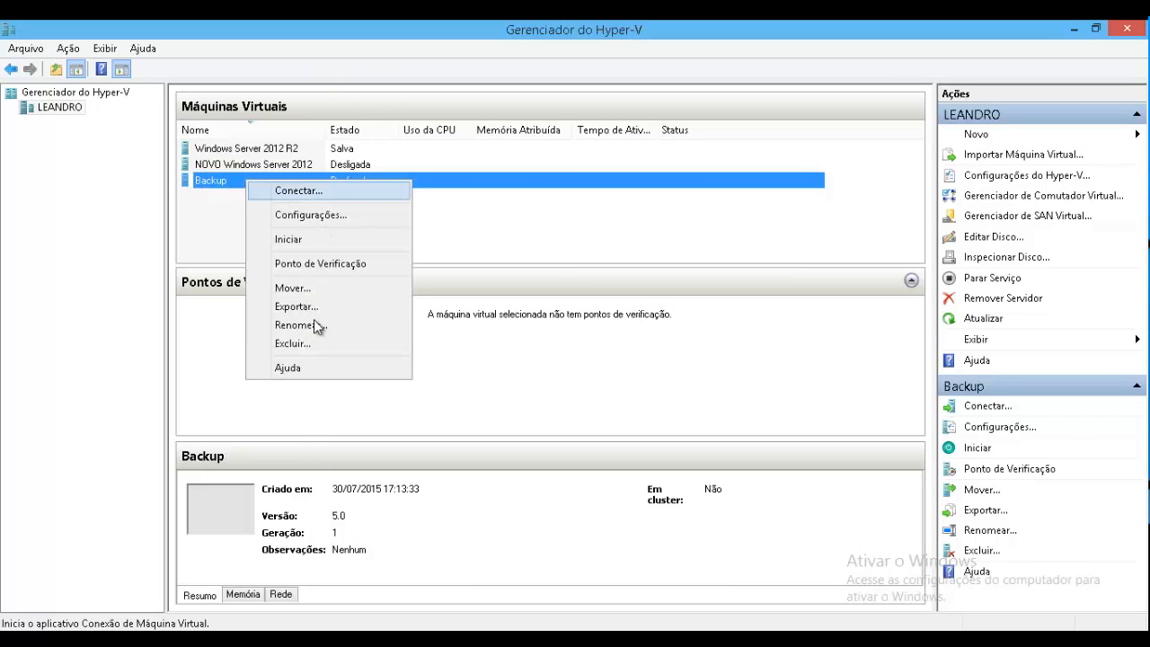
left_click(298, 239)
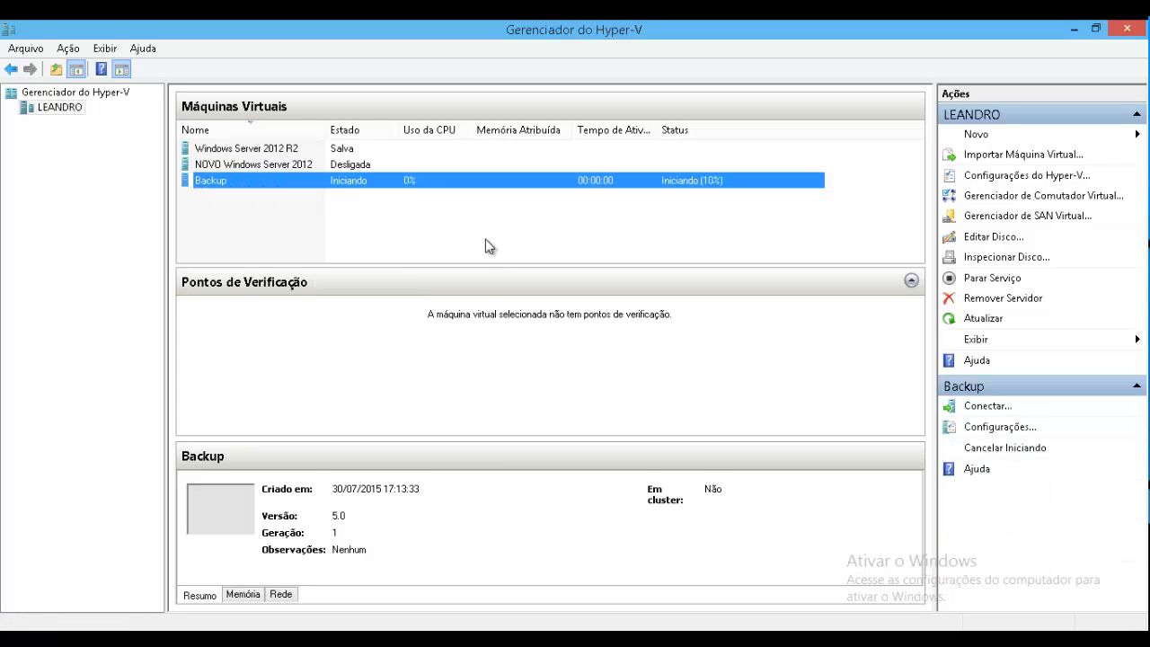
double_click(430, 178)
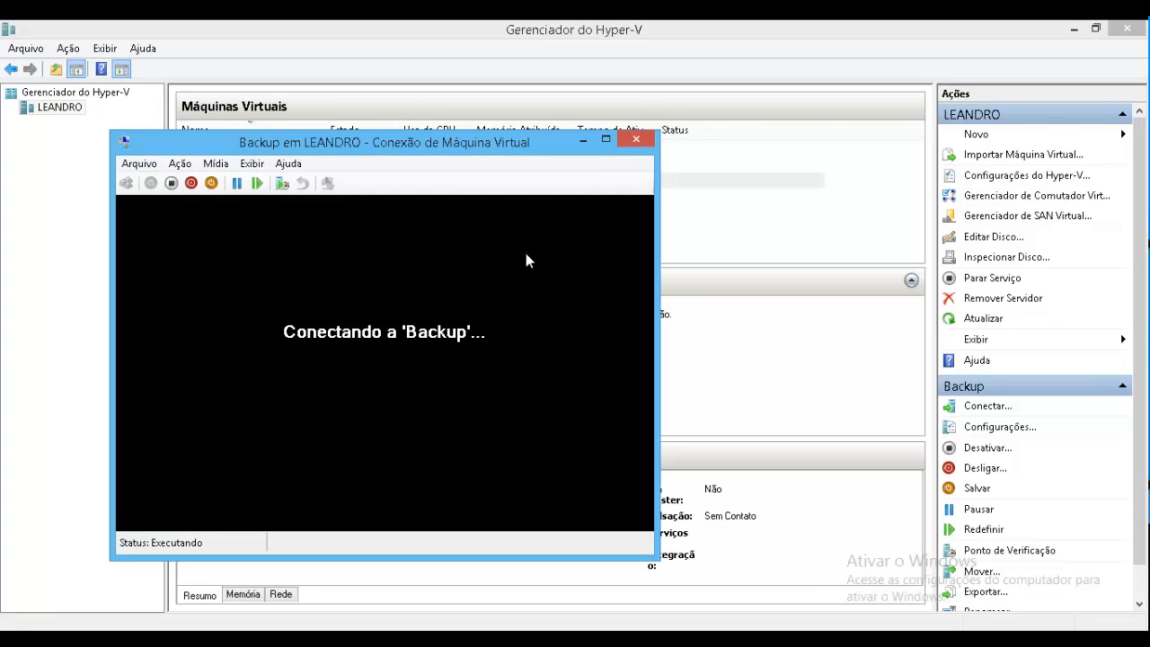
left_click_drag(391, 145, 413, 22)
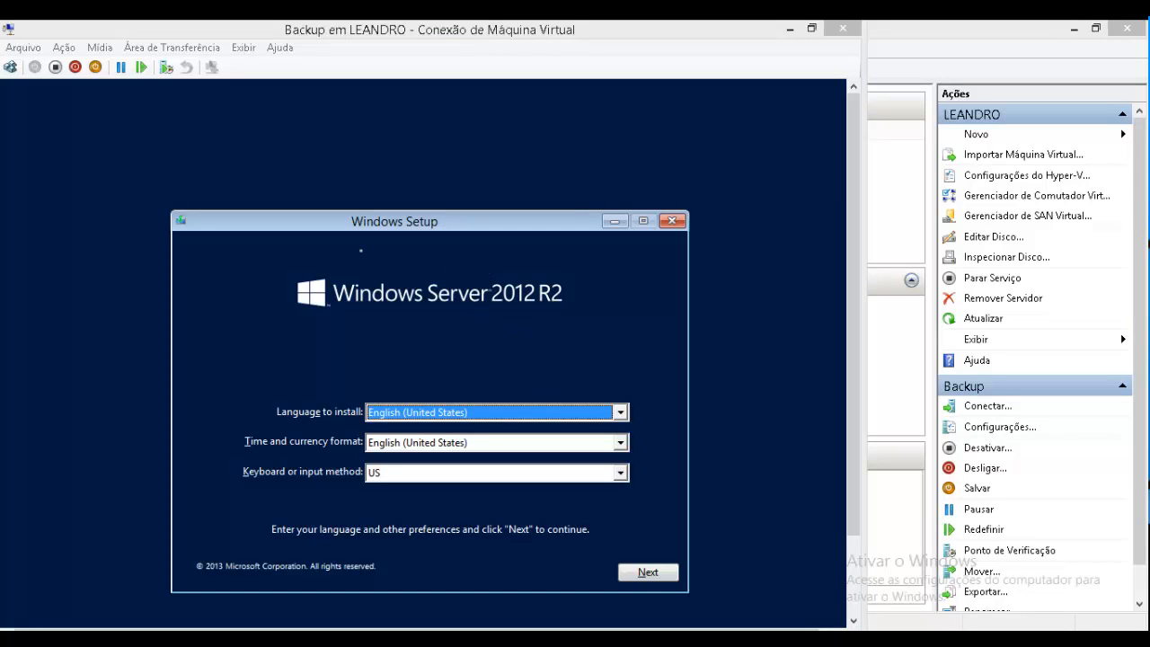
left_click_drag(403, 219, 367, 154)
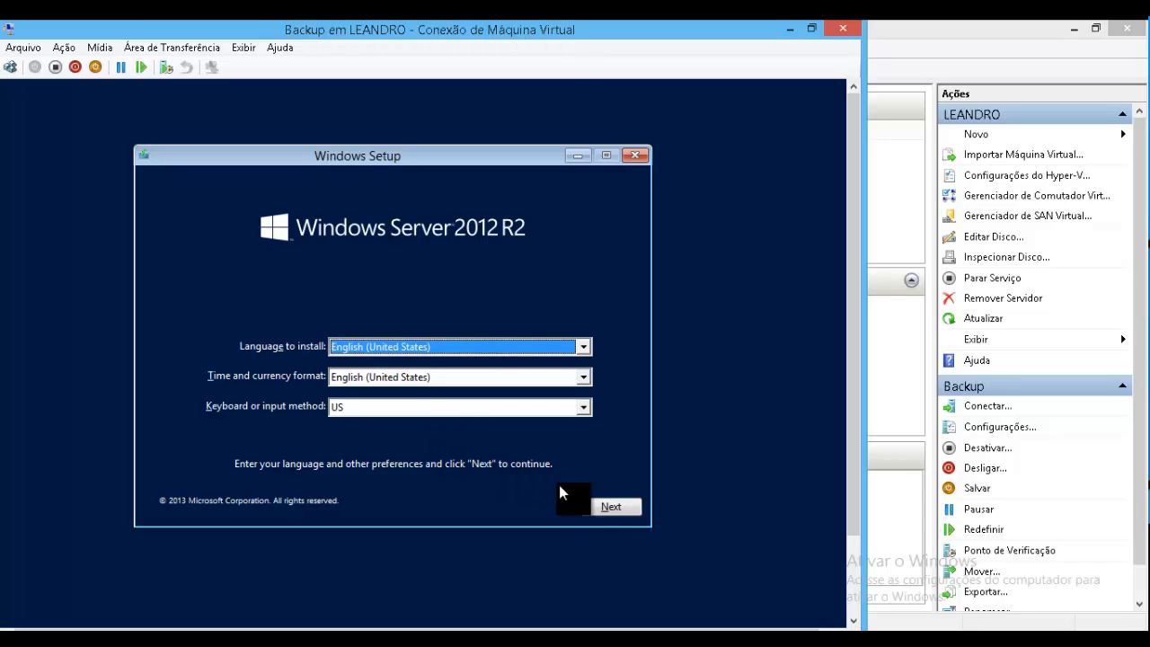
Keep the setup language defaults and open System Image Recovery through the Repair your computer and Troubleshoot options.
left_click(603, 507)
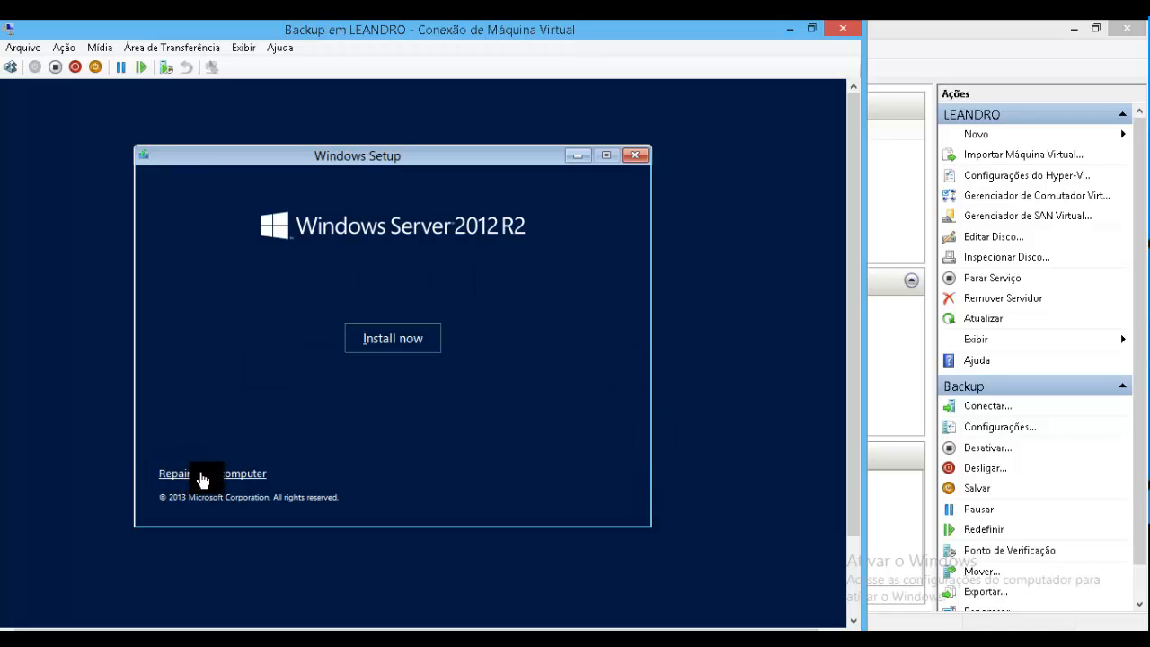
left_click(201, 474)
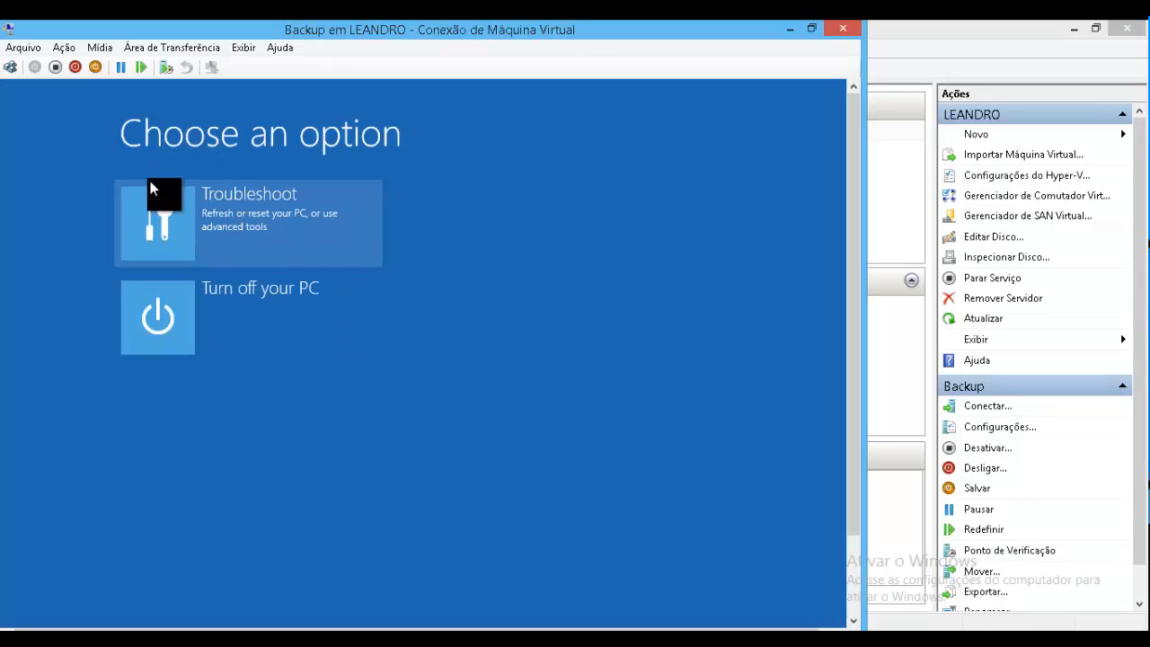
left_click(249, 219)
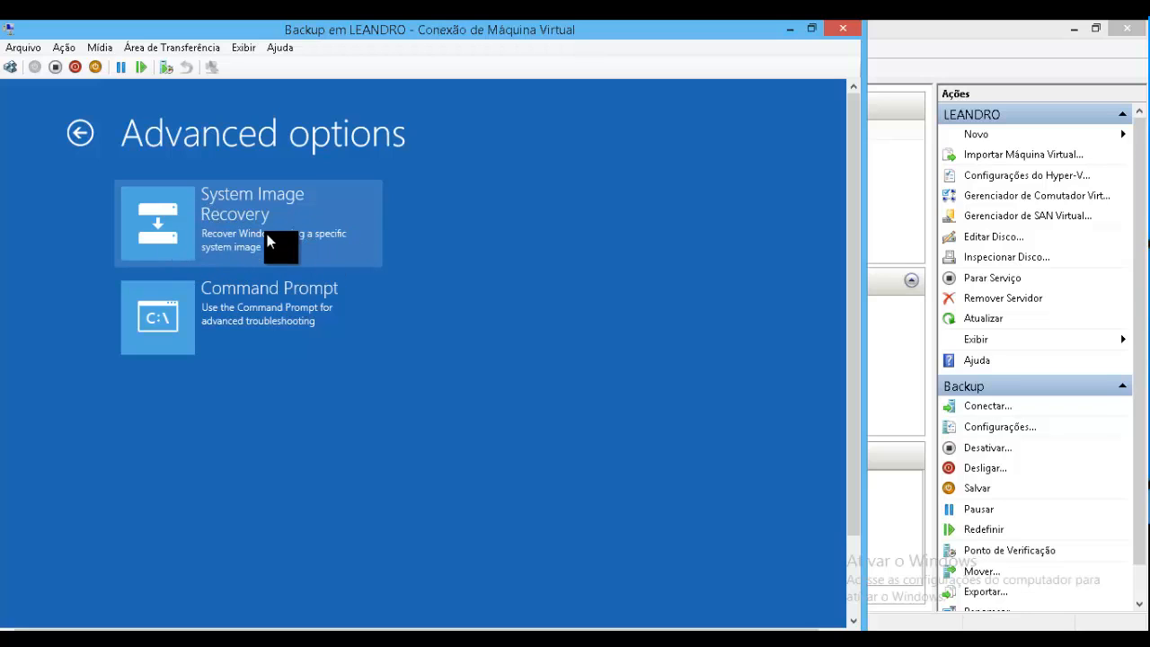
left_click(251, 220)
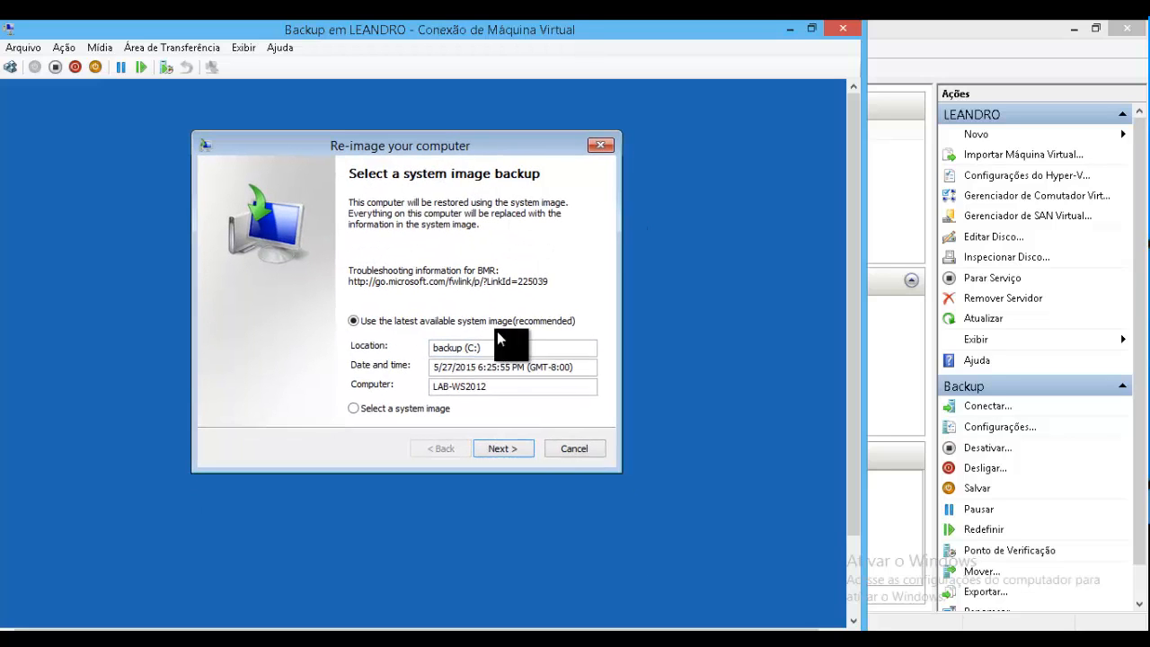
Check the backup's date and computer name, and proceed with the latest available system image.
left_click_drag(577, 367, 444, 370)
left_click_drag(513, 385, 370, 388)
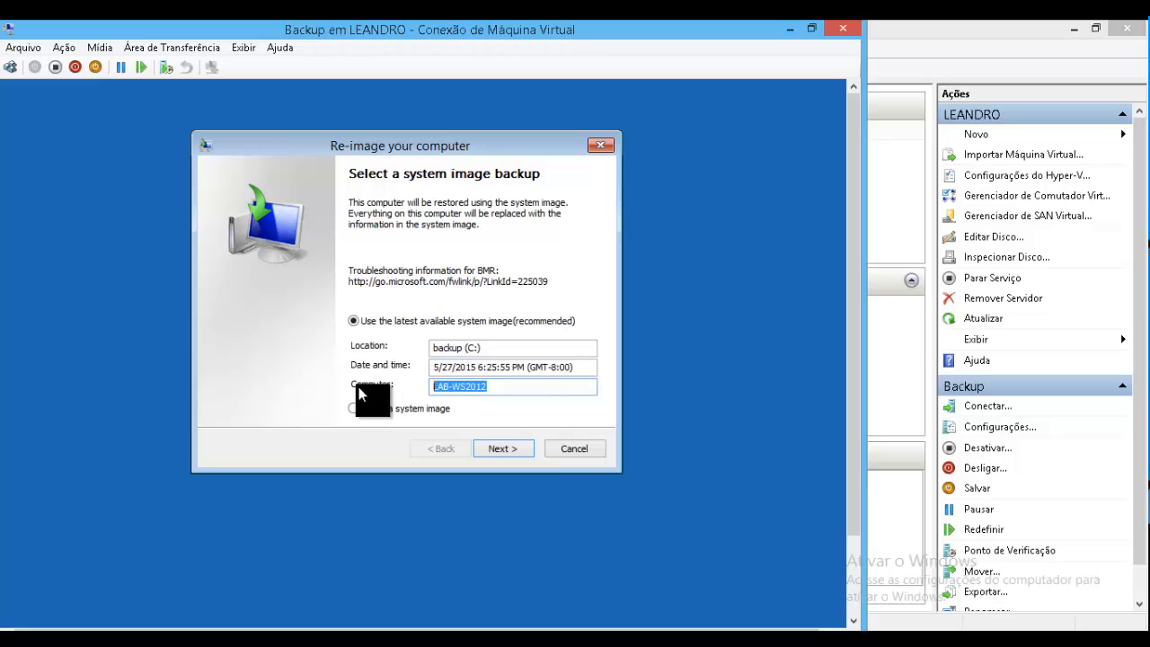
left_click(496, 387)
left_click_drag(499, 385, 395, 384)
left_click_drag(584, 367, 402, 370)
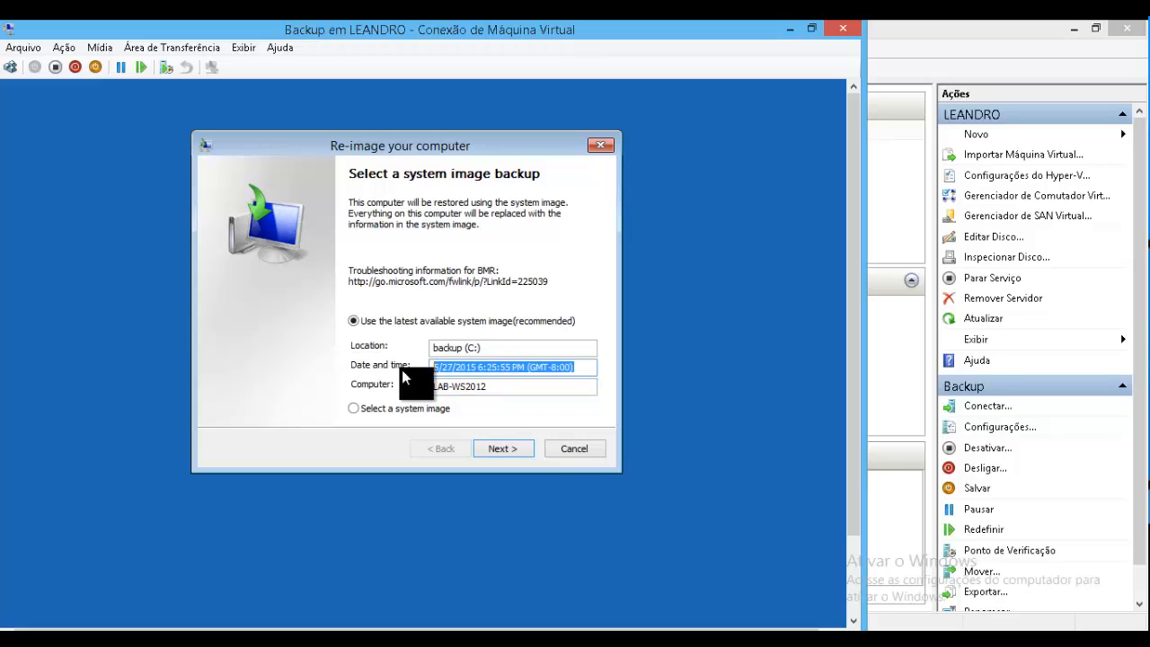
left_click(505, 449)
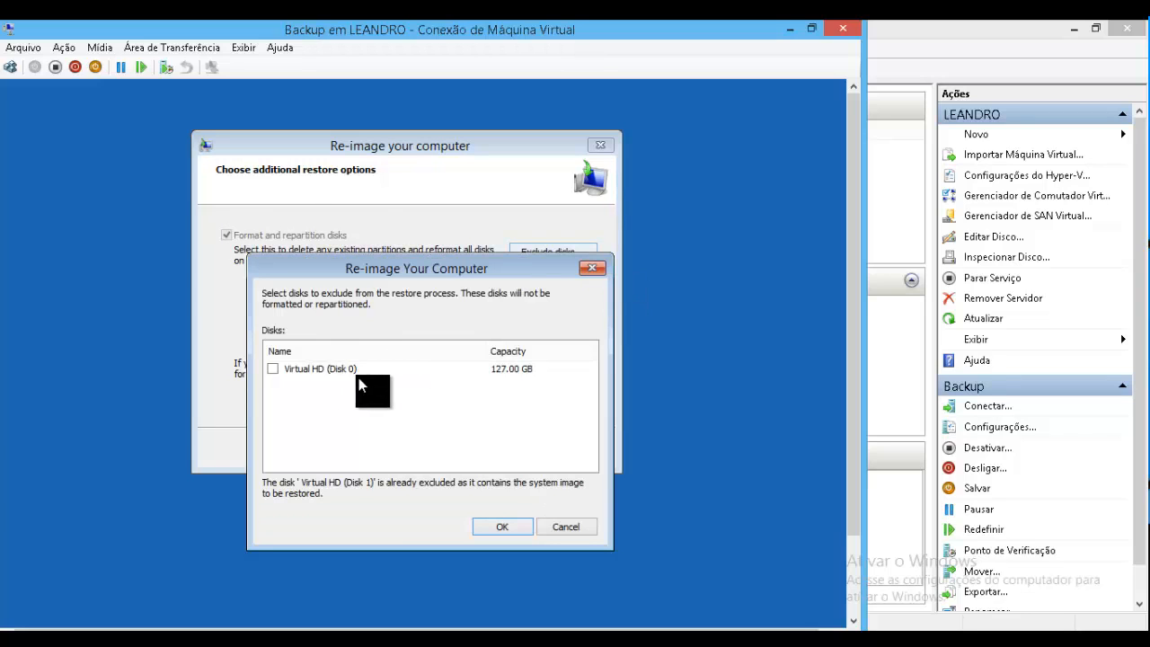
Exclude no disks from the restore and keep automatic restart and disk error checking enabled in the advanced options.
left_click(582, 529)
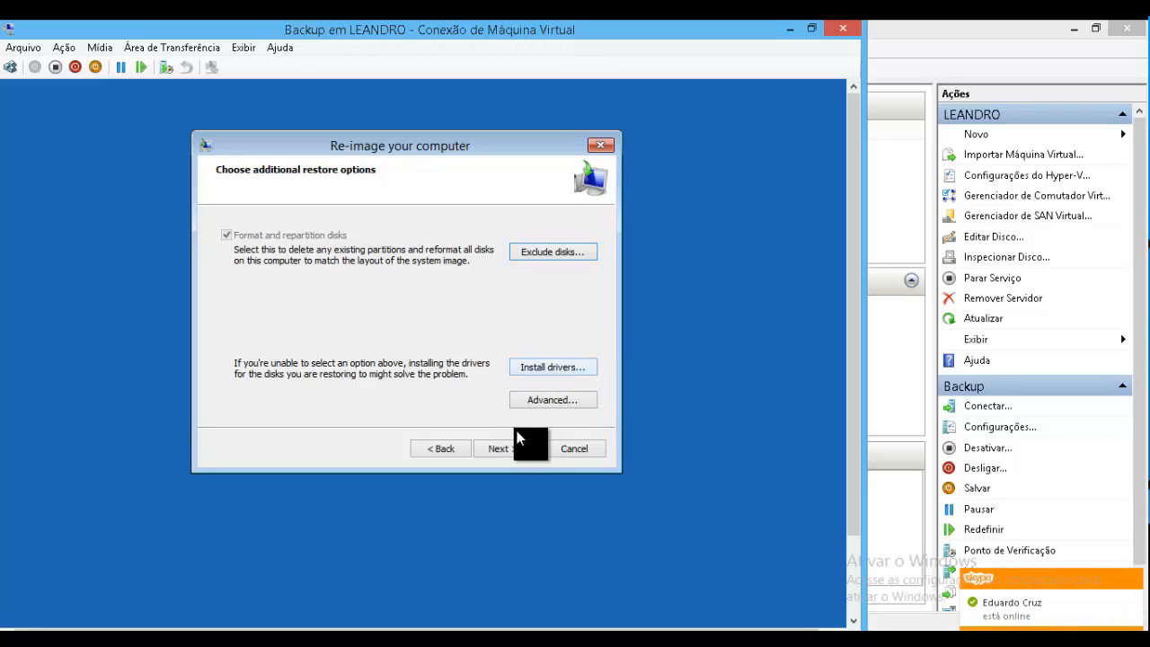
left_click(542, 408)
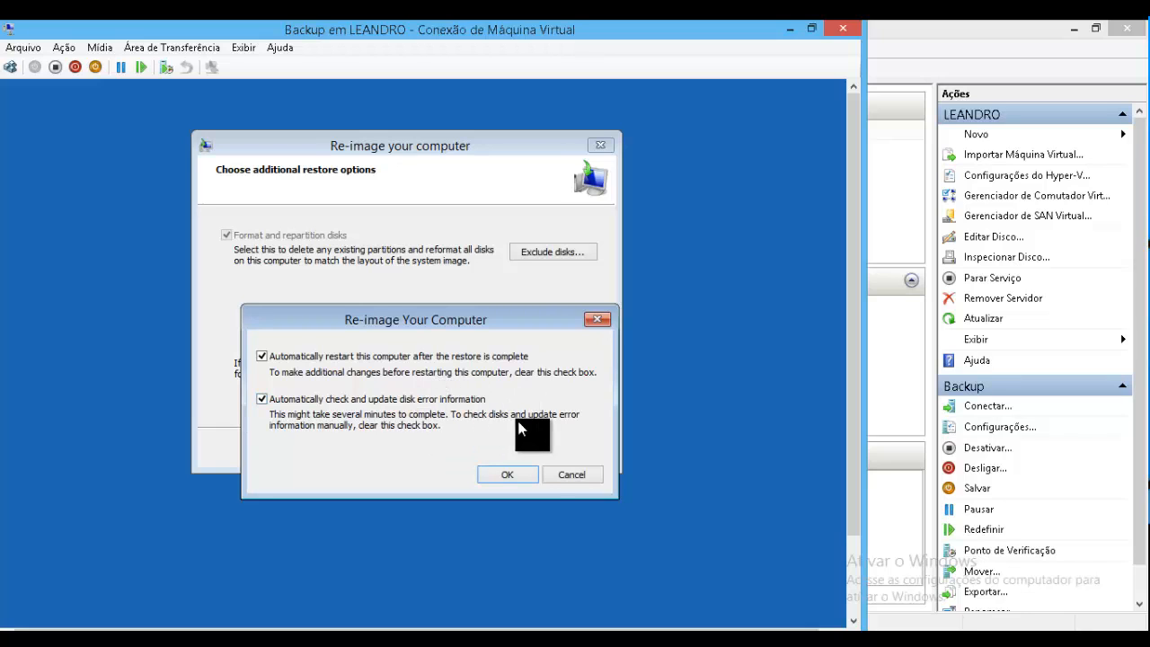
left_click(503, 472)
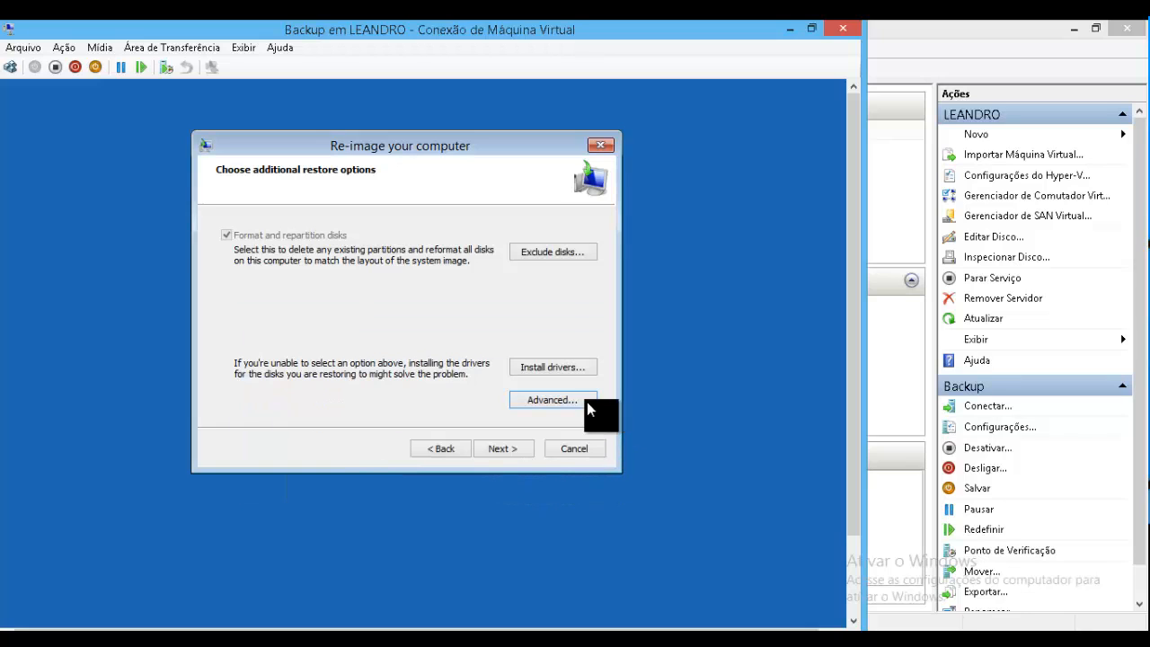
left_click(509, 445)
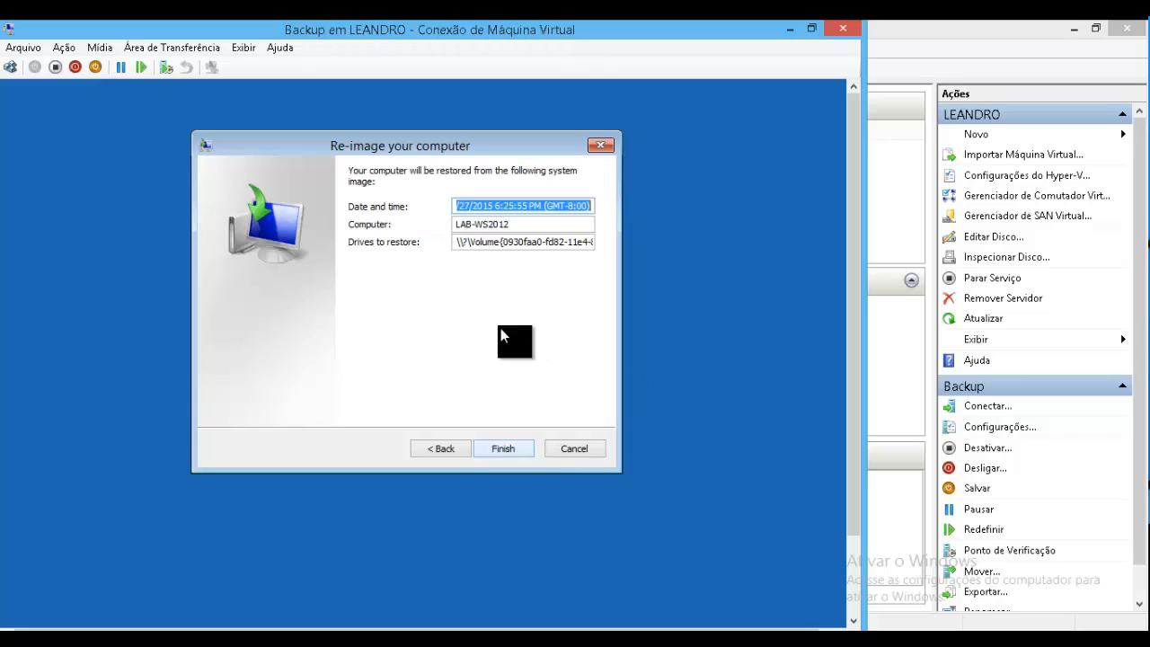
Start re-imaging the computer from the selected image and confirm formatting all disks involved in the restore.
left_click(508, 446)
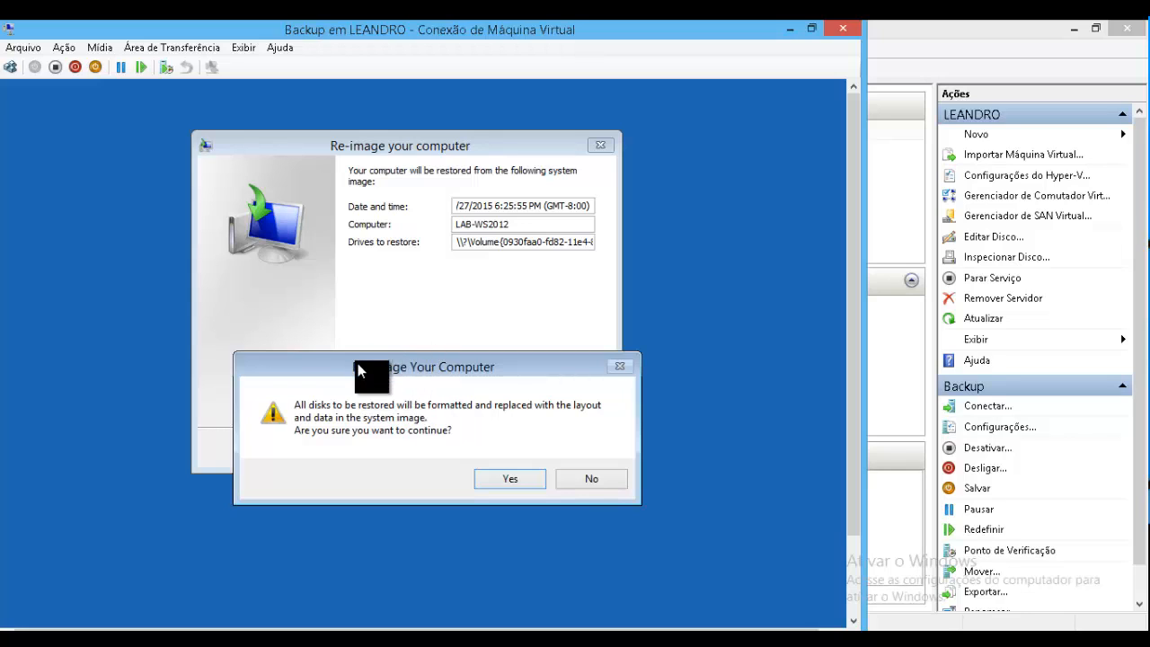
left_click_drag(374, 364, 389, 261)
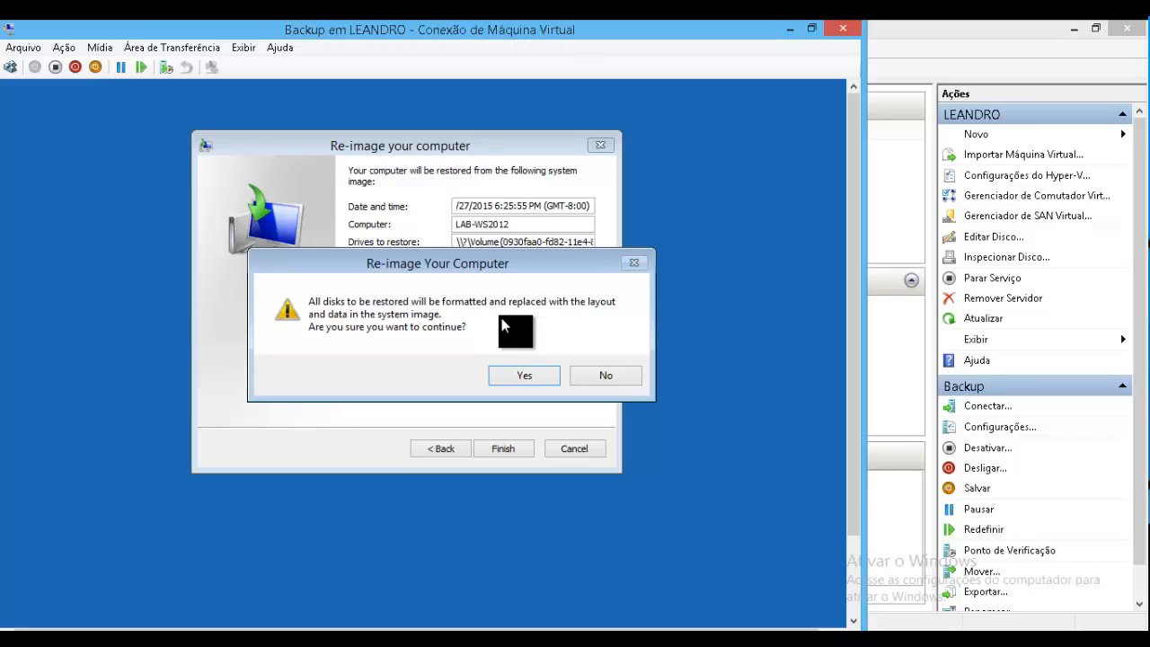
left_click(507, 372)
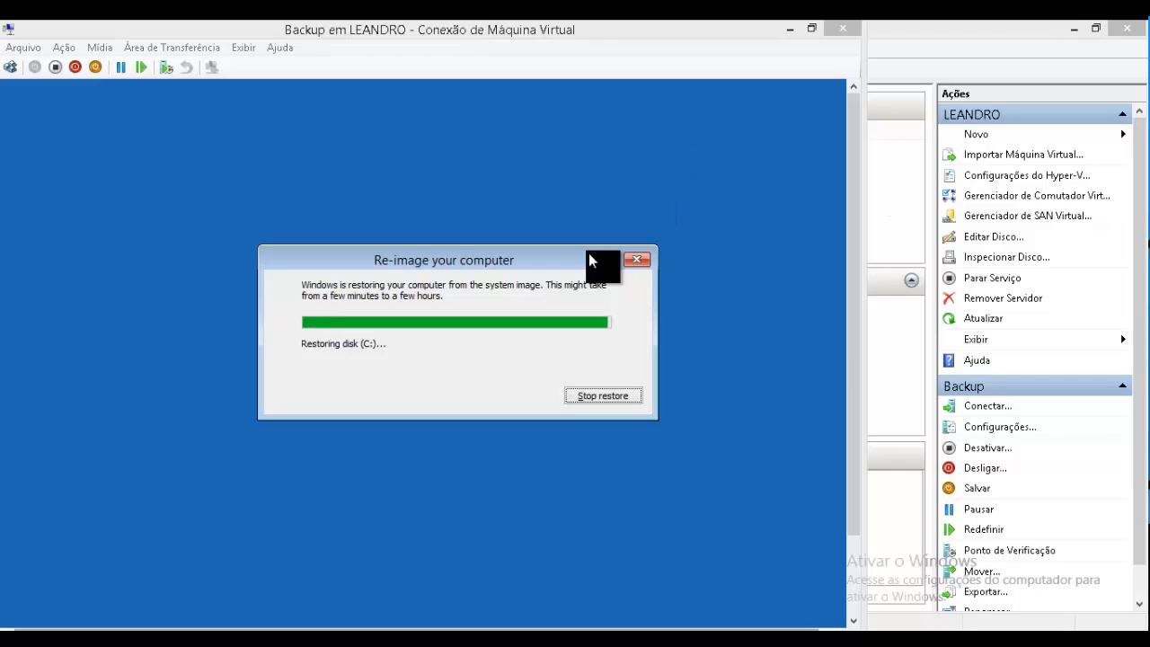
left_click(435, 262)
left_click_drag(433, 263, 416, 197)
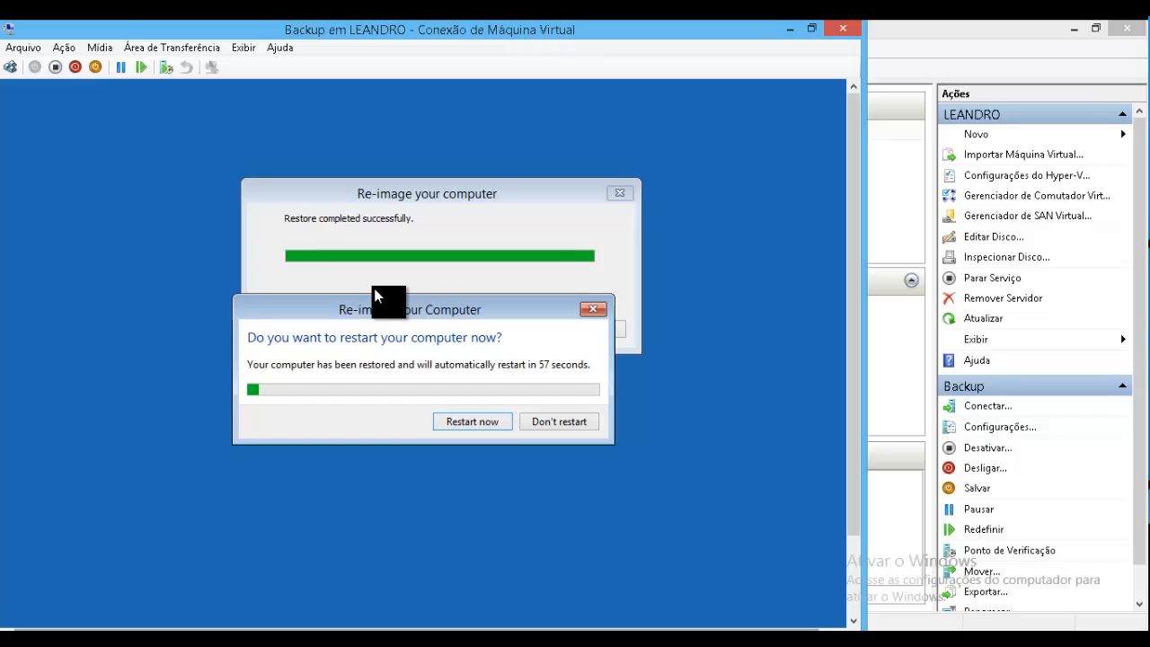
Restart the Backup machine immediately after the restore and watch it boot.
left_click(458, 421)
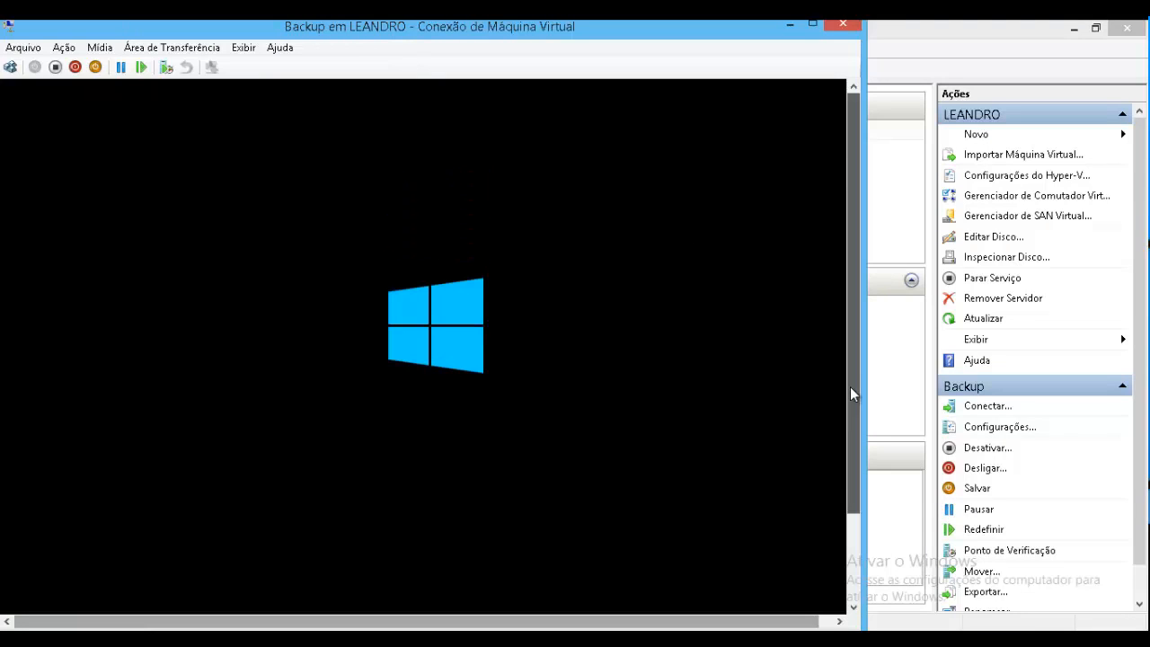
left_click_drag(854, 490, 856, 562)
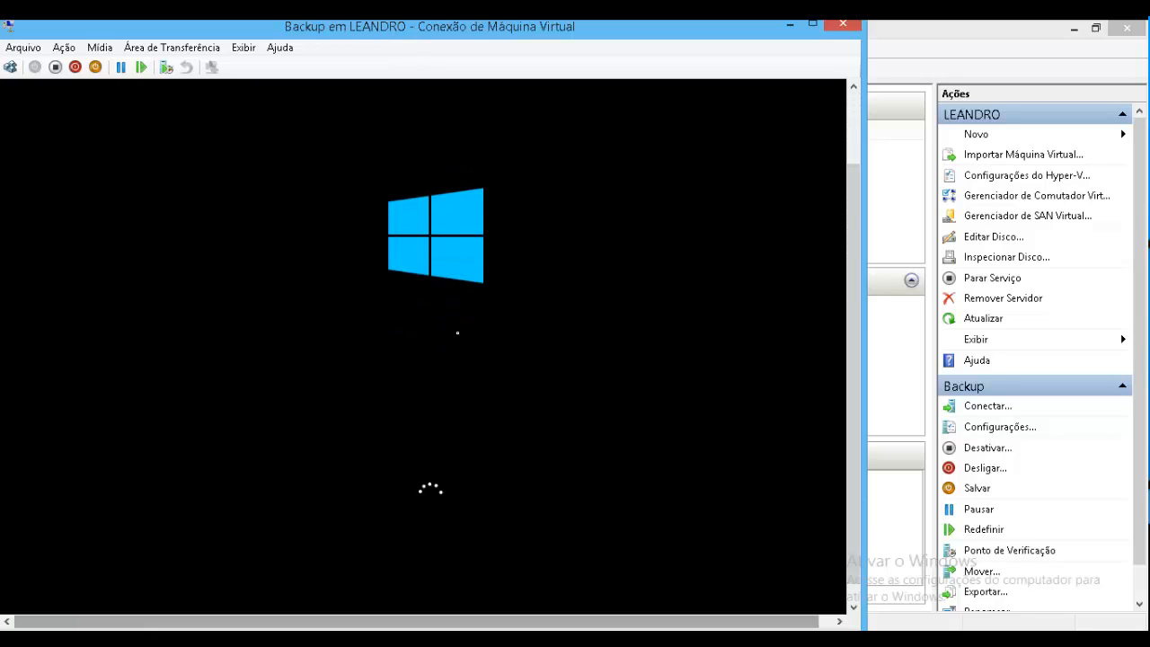
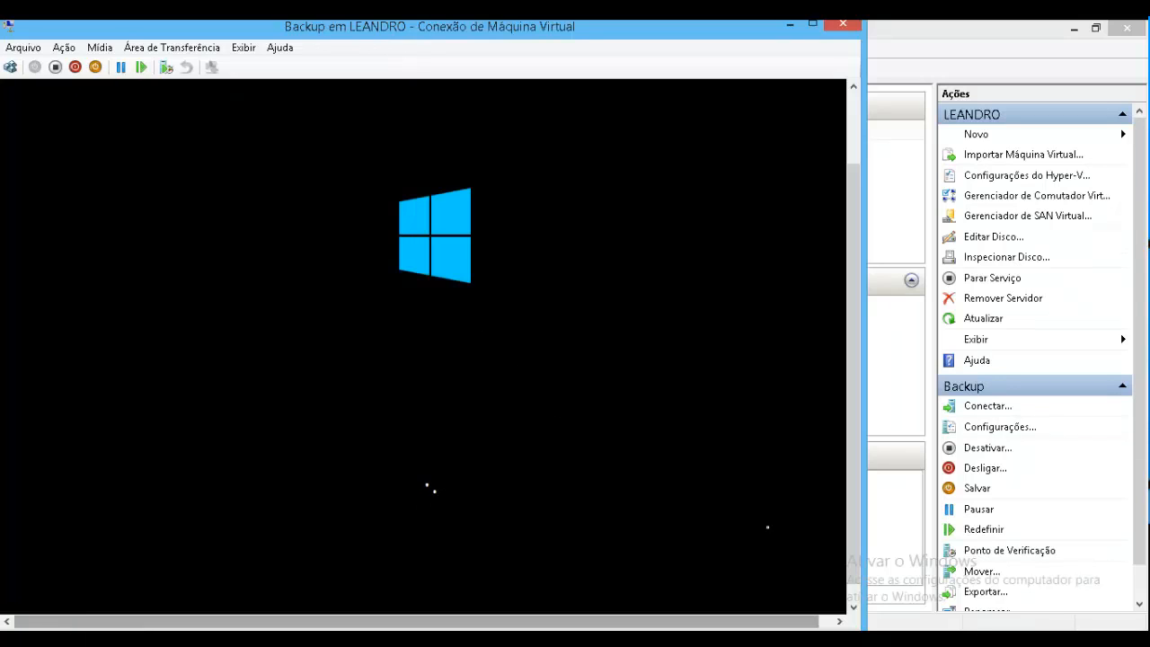
left_click(855, 603)
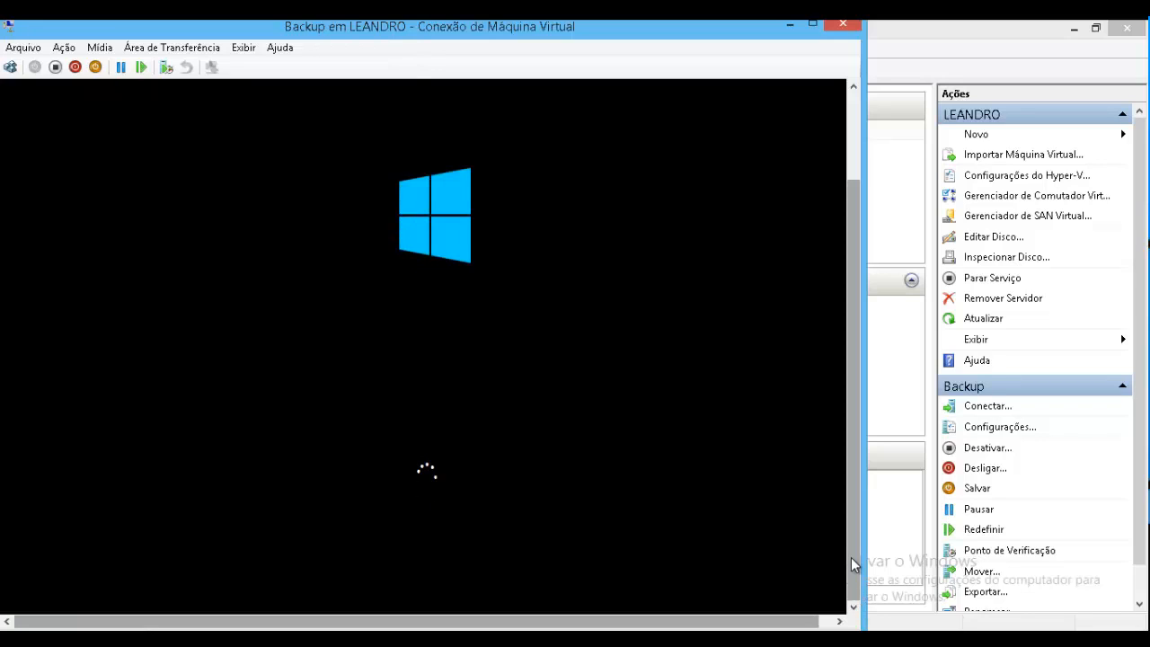
left_click_drag(850, 557, 864, 605)
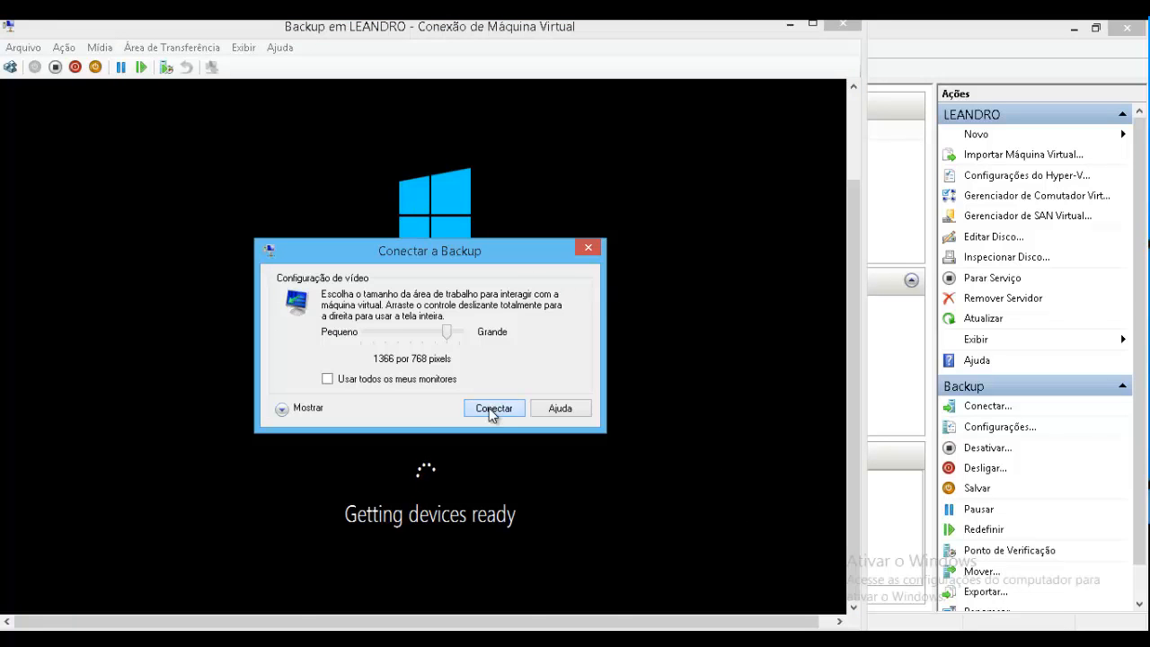
Connect to the Backup machine's session with a desktop size of 1366 by 768 pixels.
left_click(493, 409)
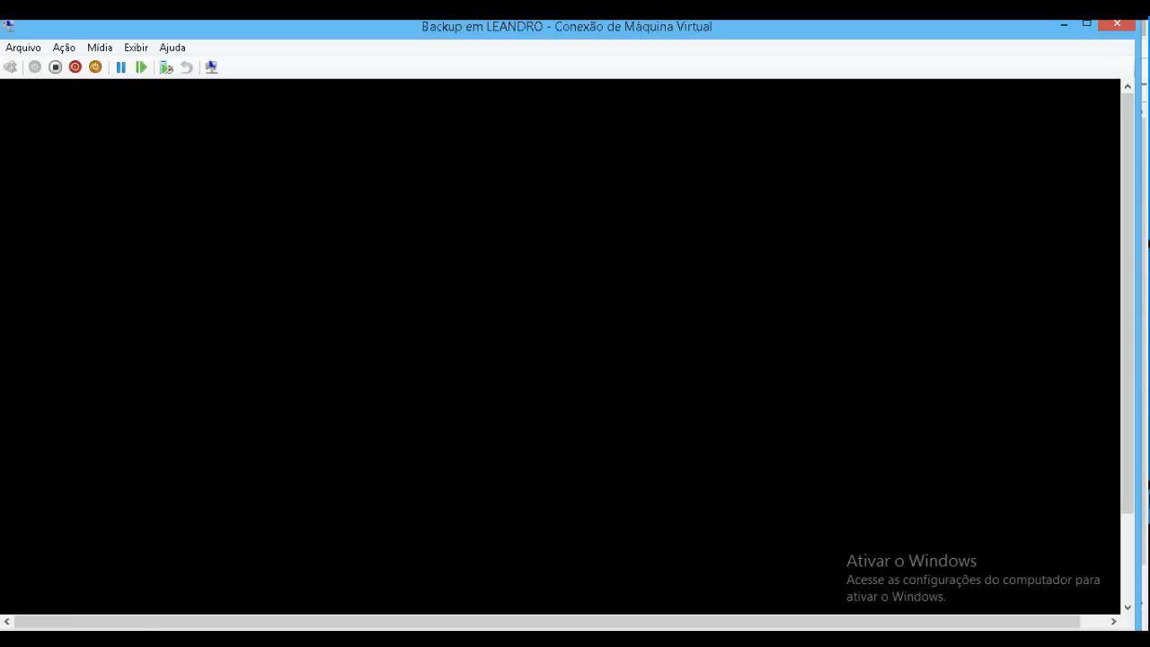
left_click(1129, 536)
scroll(1127, 363, "up", 3)
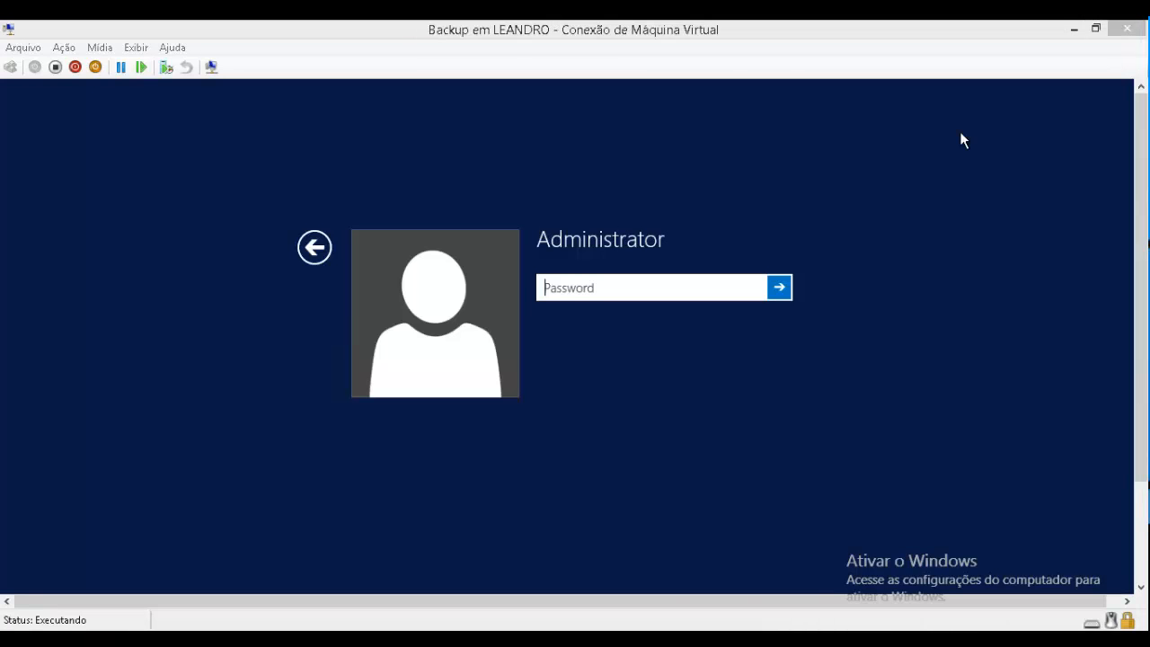
Sign in to the restored server as Administrator by entering the account password.
left_click(579, 286)
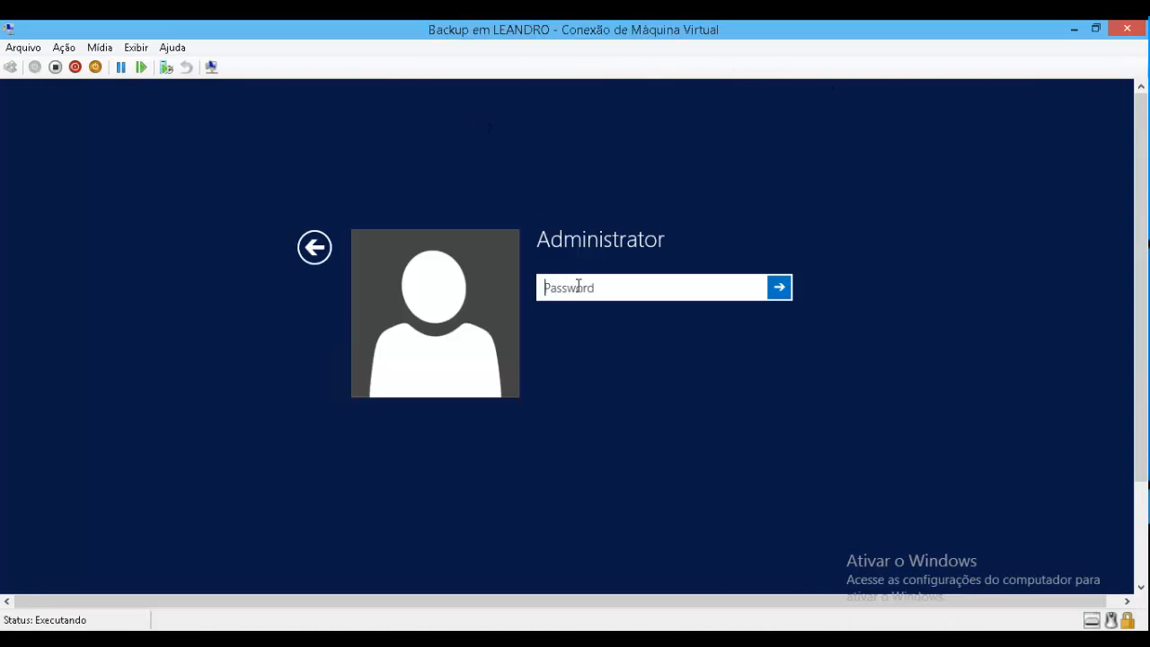
type("••")
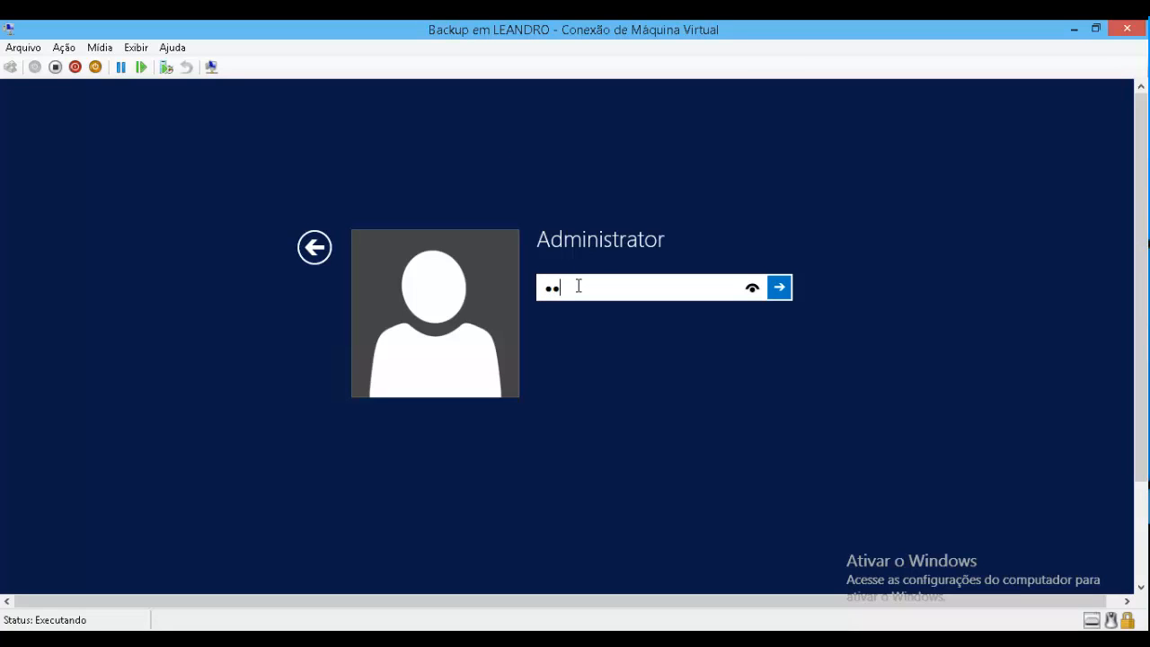
type("••••••••")
key("Return")
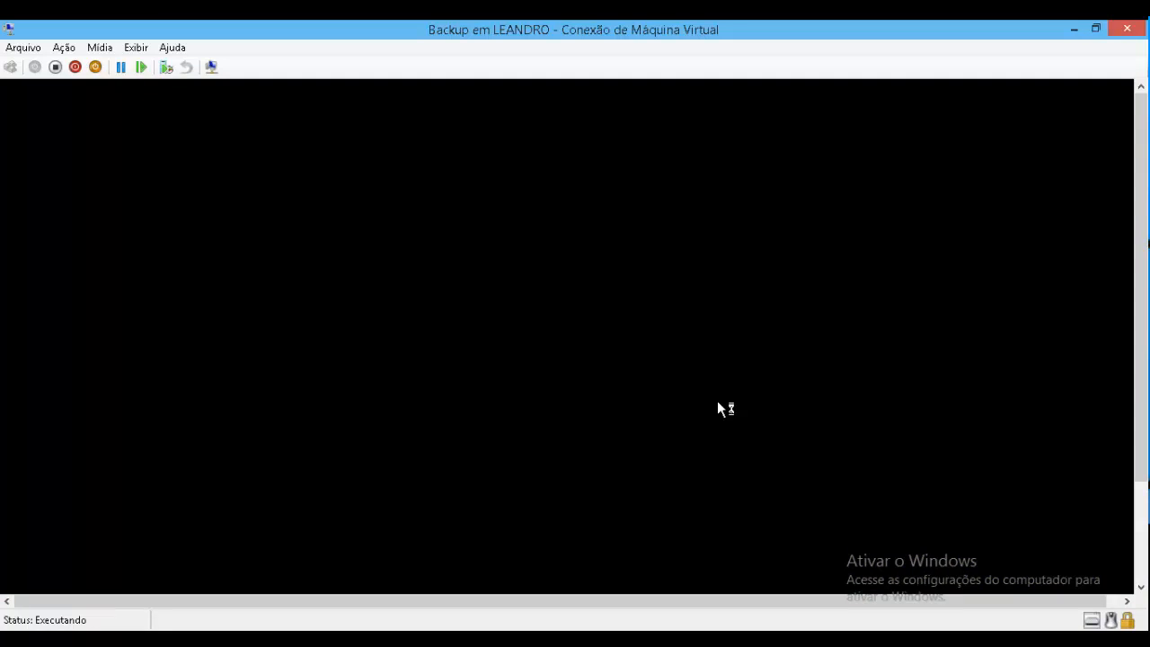
left_click(1140, 526)
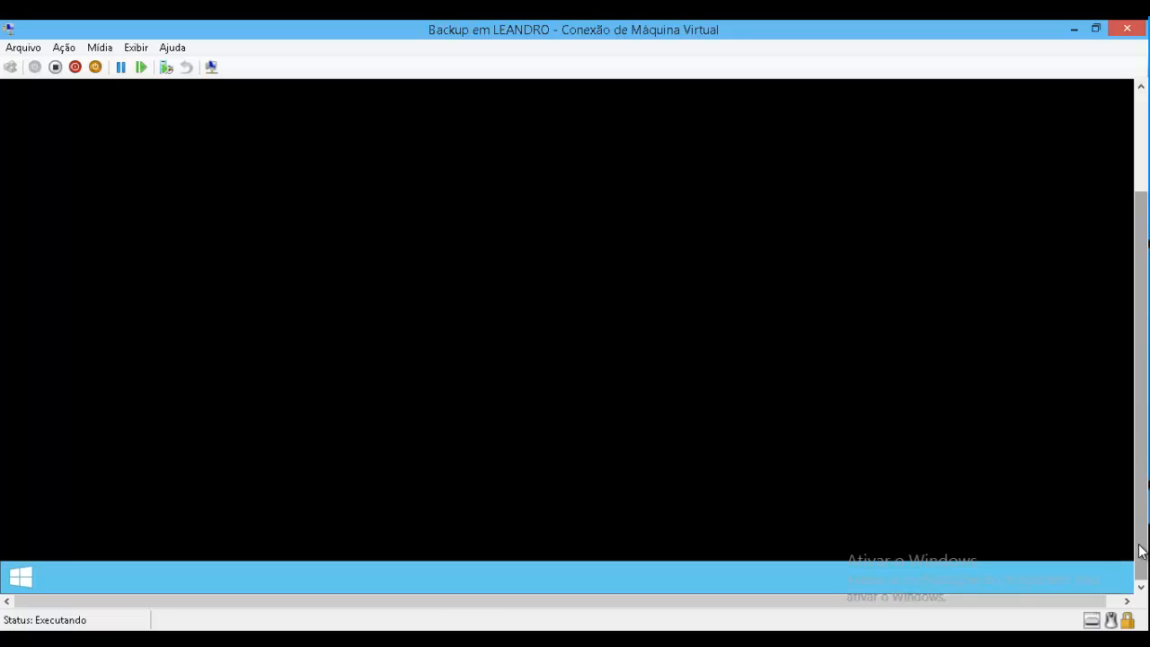
left_click_drag(1142, 551, 1140, 519)
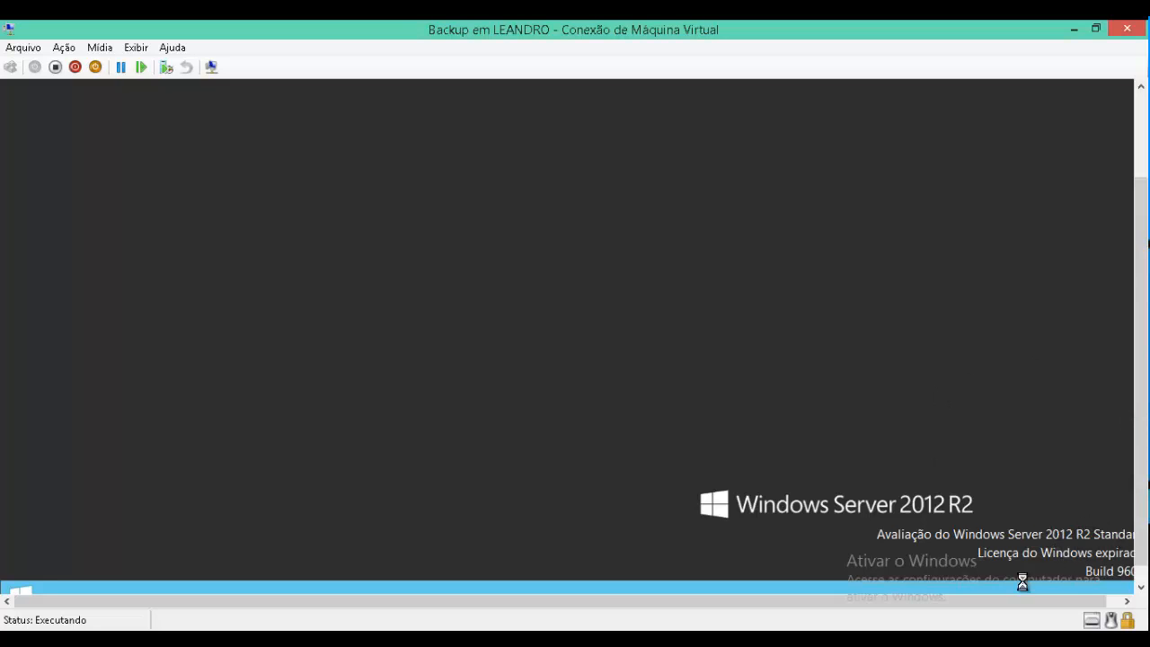
left_click_drag(1103, 602, 952, 591)
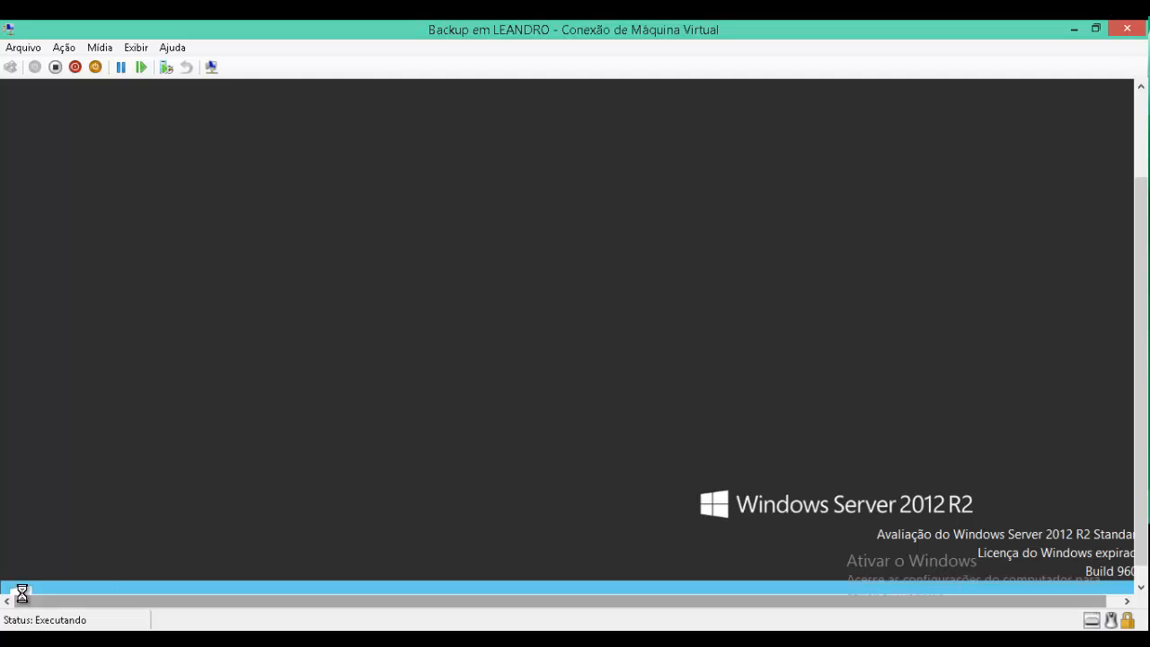
left_click(1142, 119)
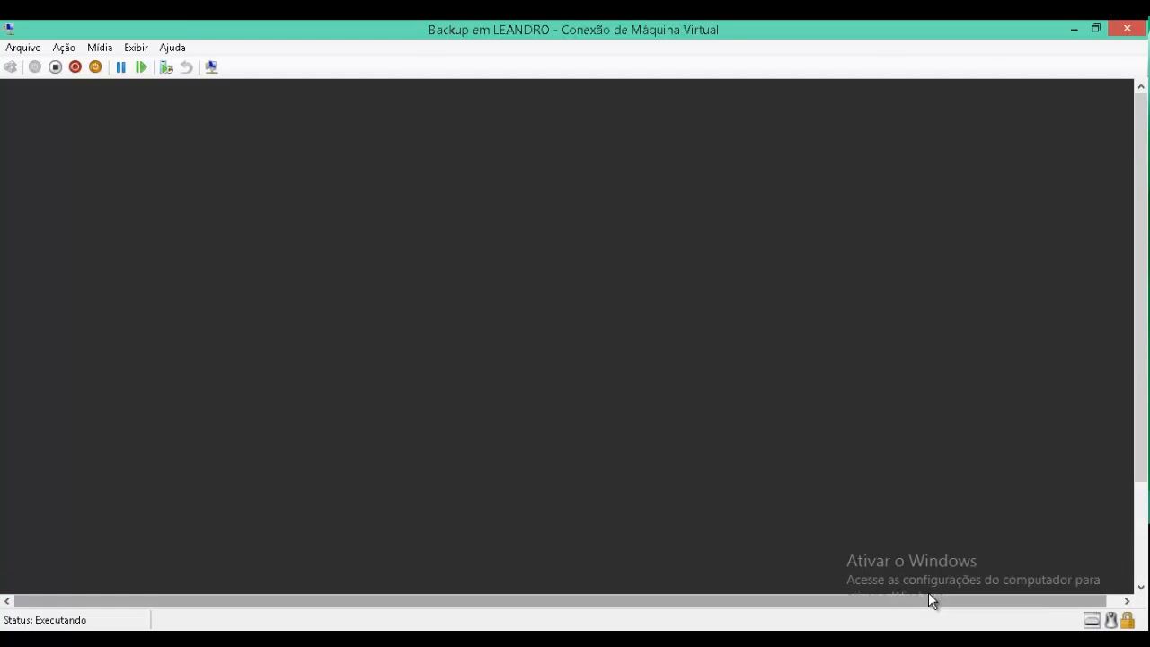
left_click(1142, 520)
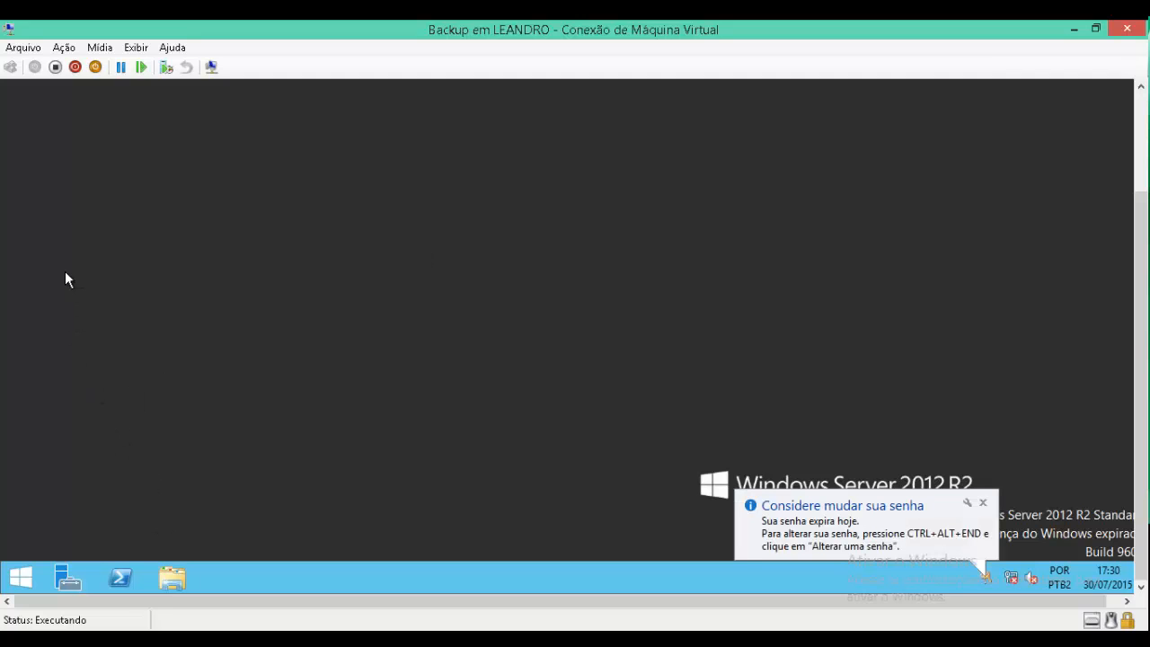
Dismiss the password-expiry notification and open File Explorer on the restored server.
left_click(983, 502)
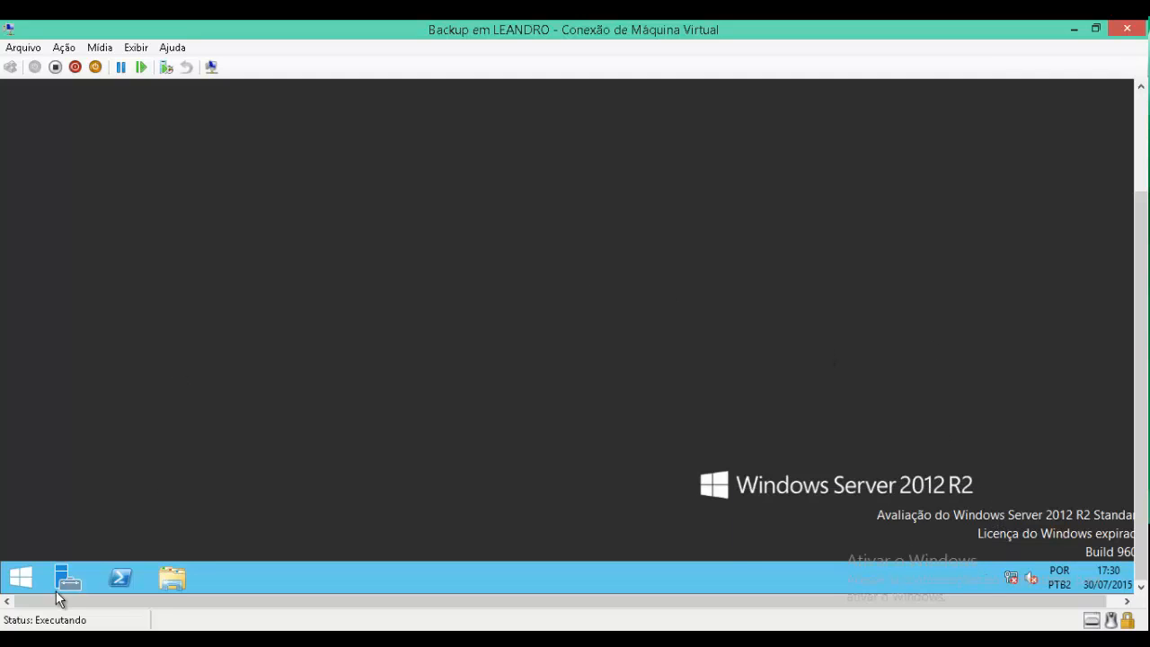
left_click(166, 576)
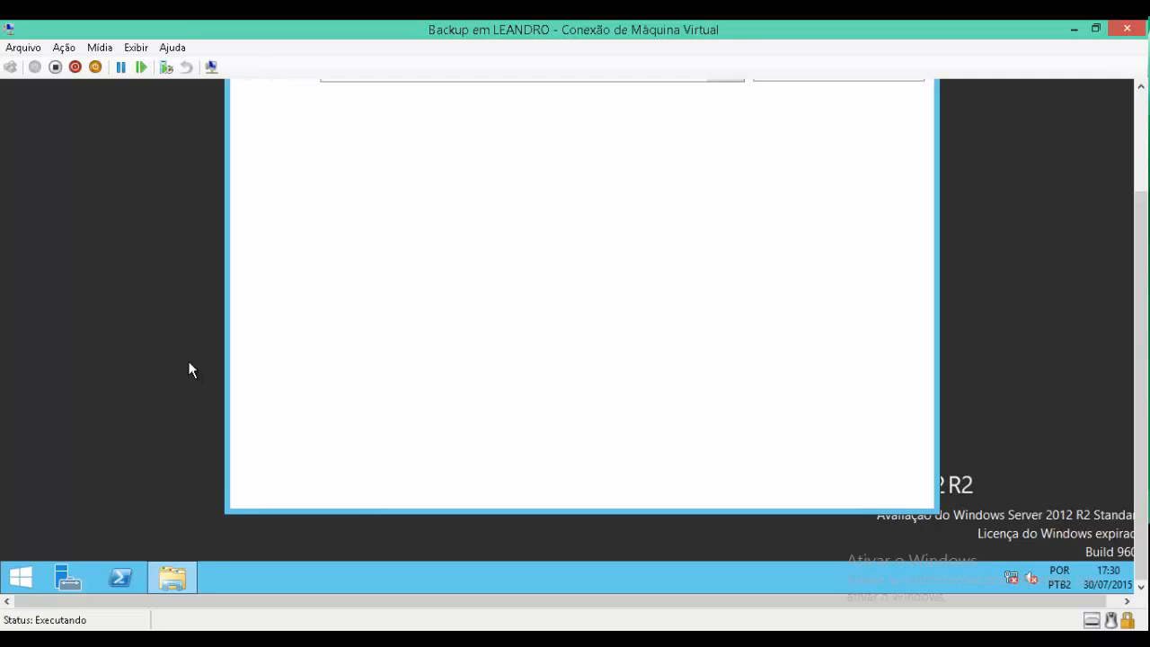
left_click(1145, 119)
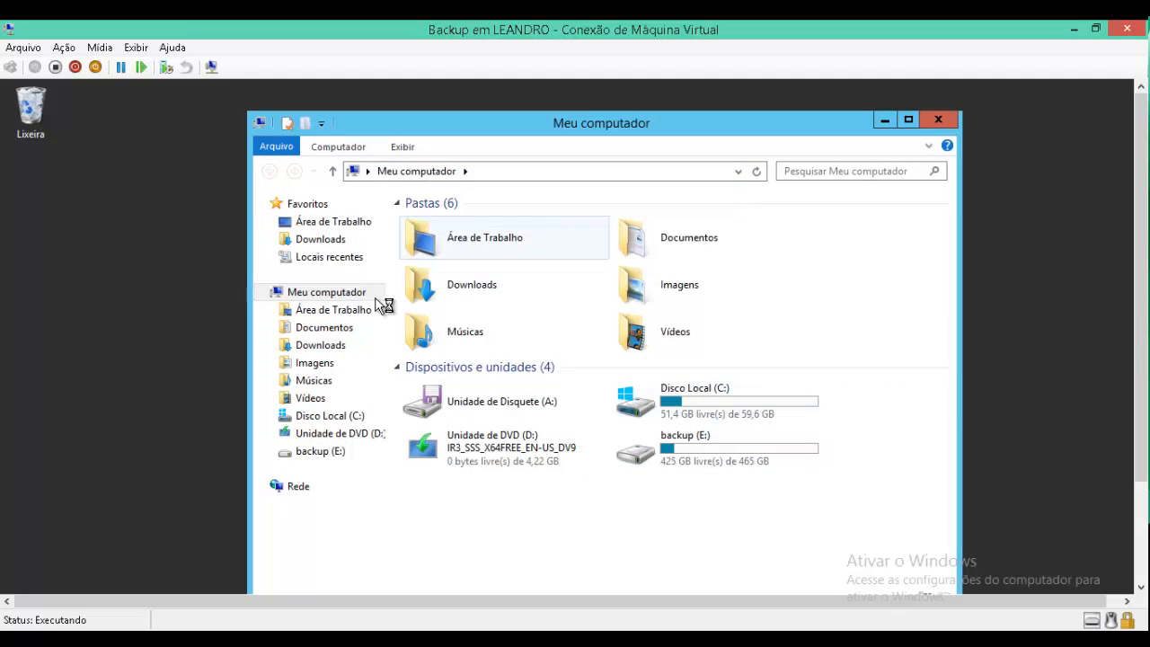
Open the system properties of Meu computador on the restored server.
right_click(304, 297)
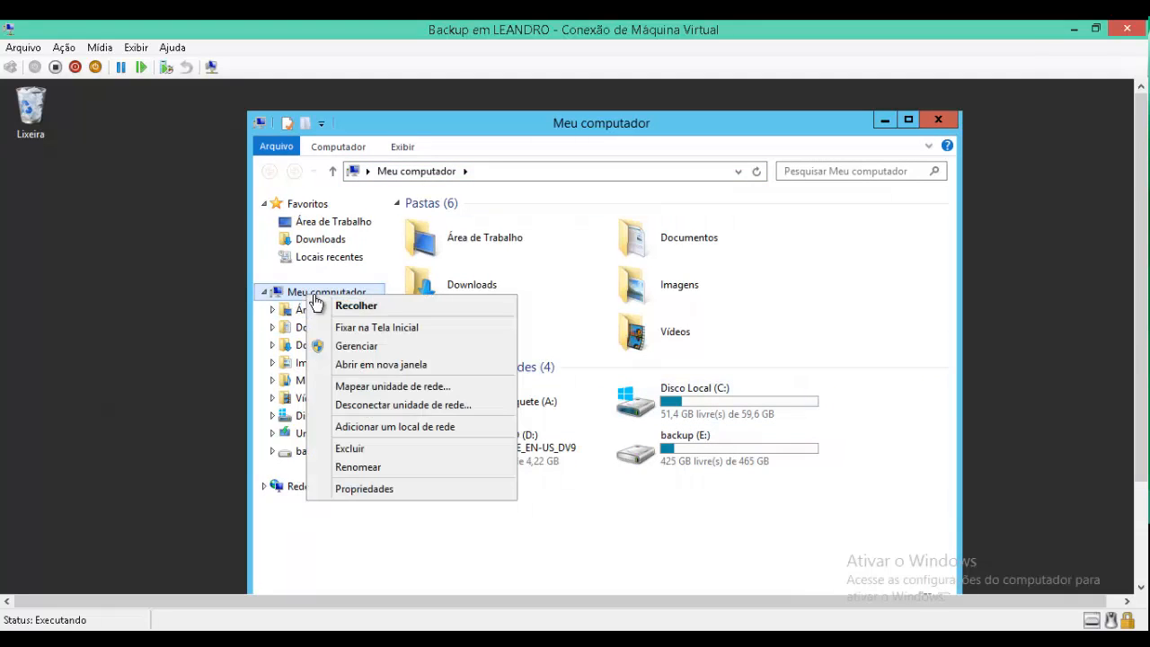
left_click(373, 489)
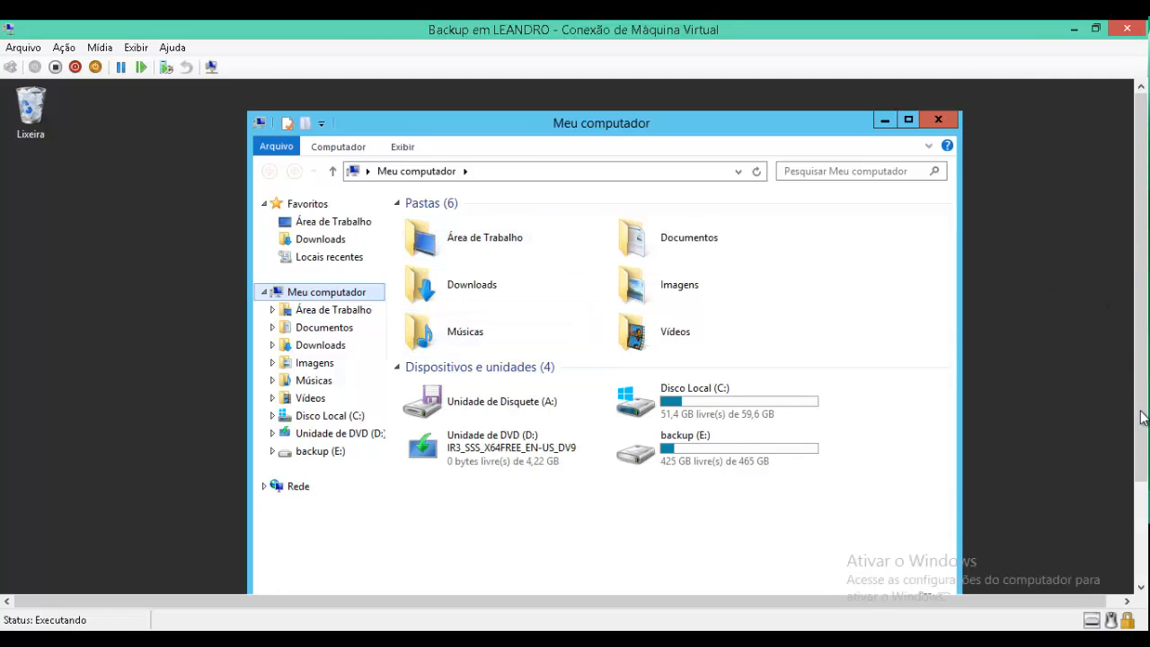
left_click(1144, 510)
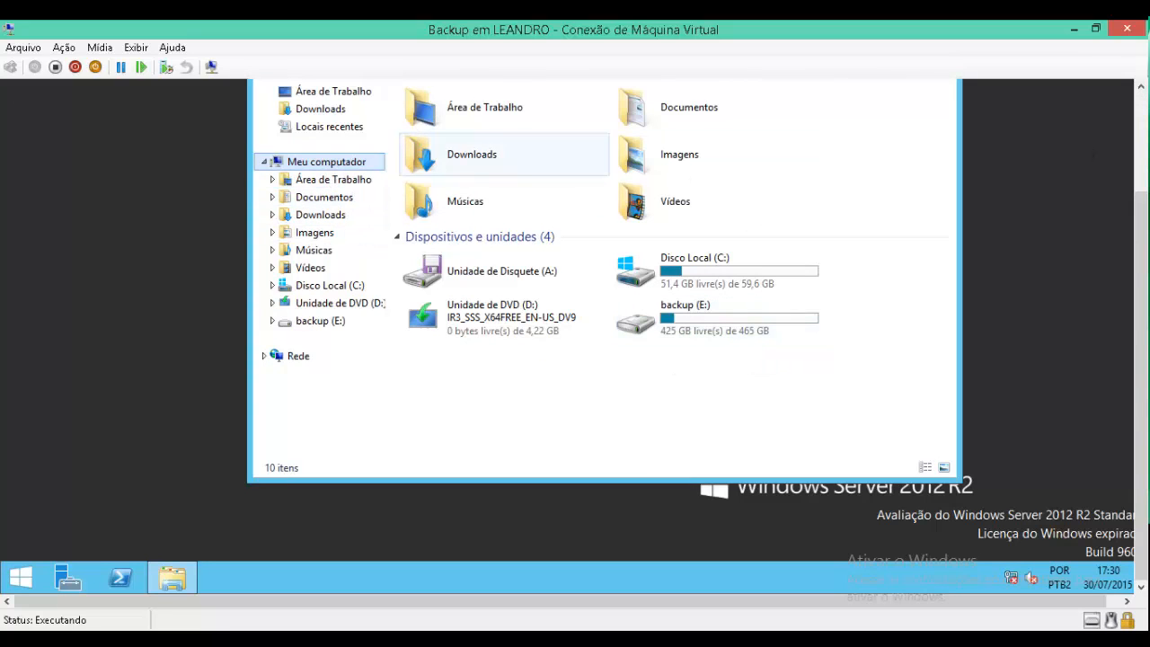
left_click(1141, 114)
key("super+Pause")
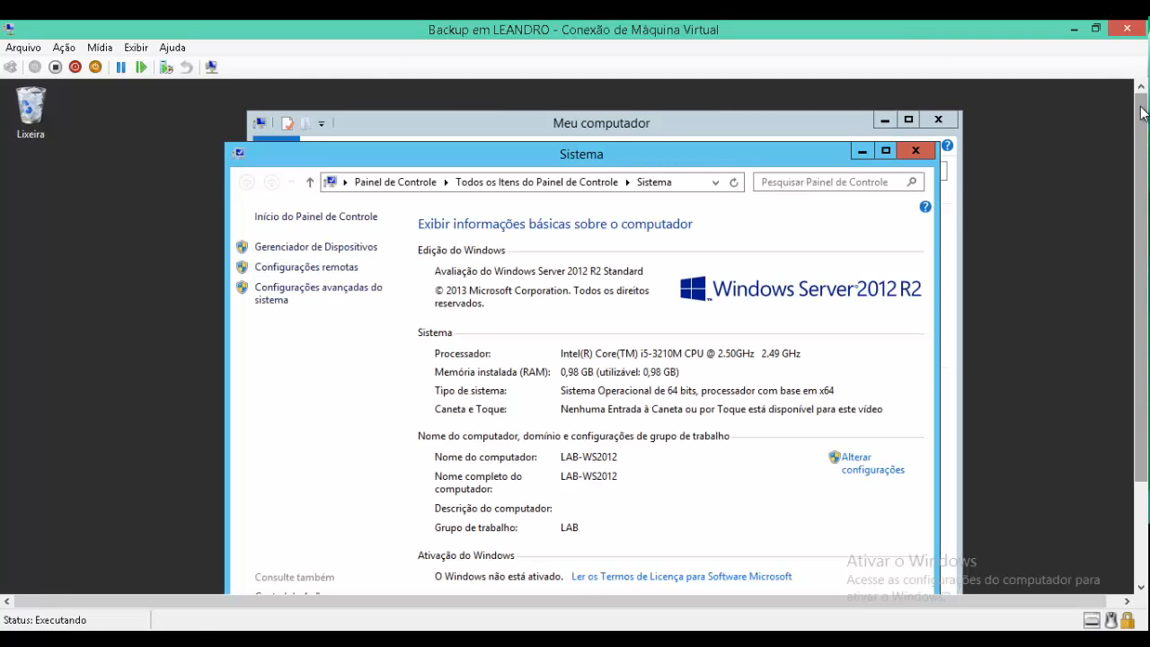
Examine the restored server's basic system information and close the Sistema and Meu computador windows.
left_click_drag(1142, 113, 1142, 195)
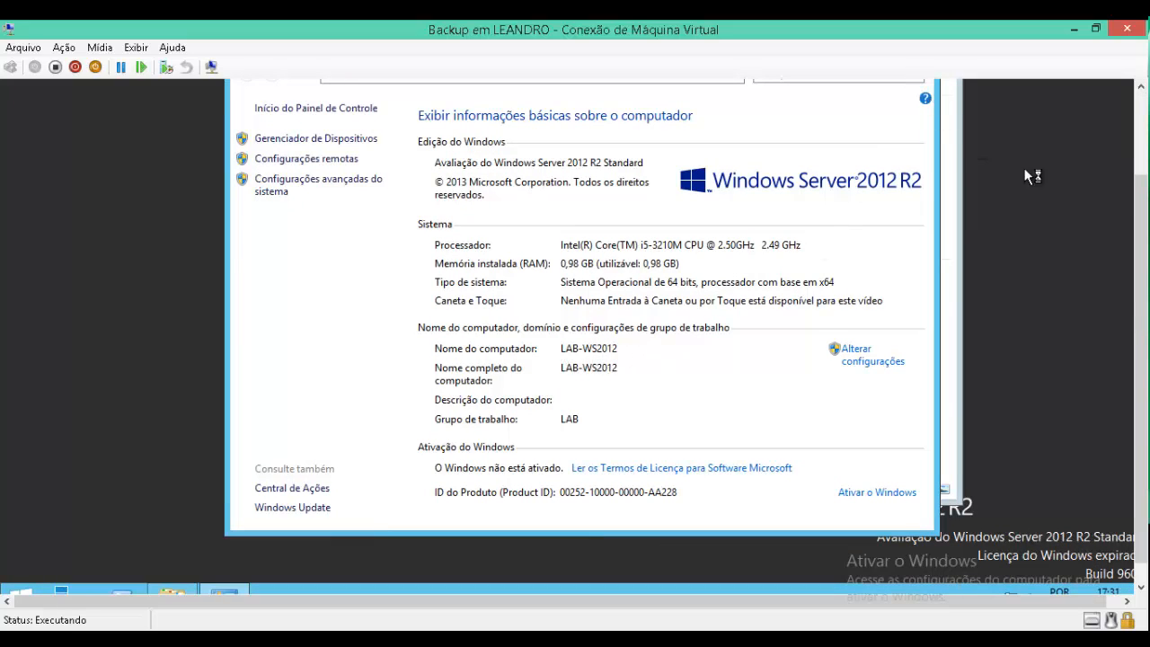
left_click(1141, 121)
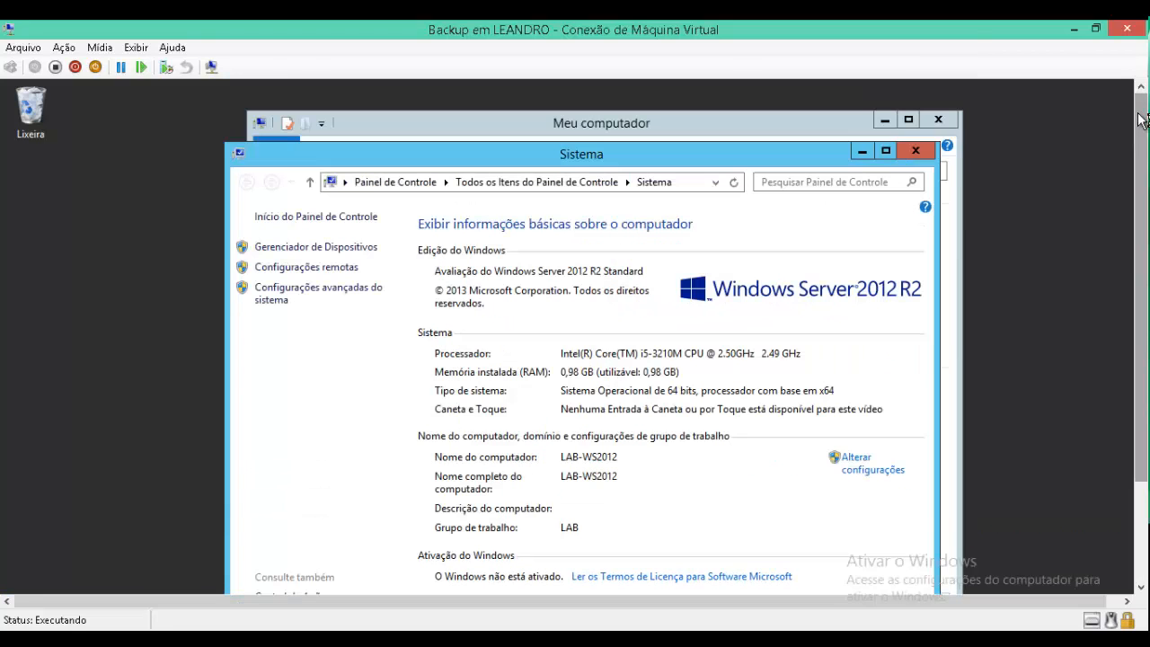
left_click(915, 150)
left_click(947, 118)
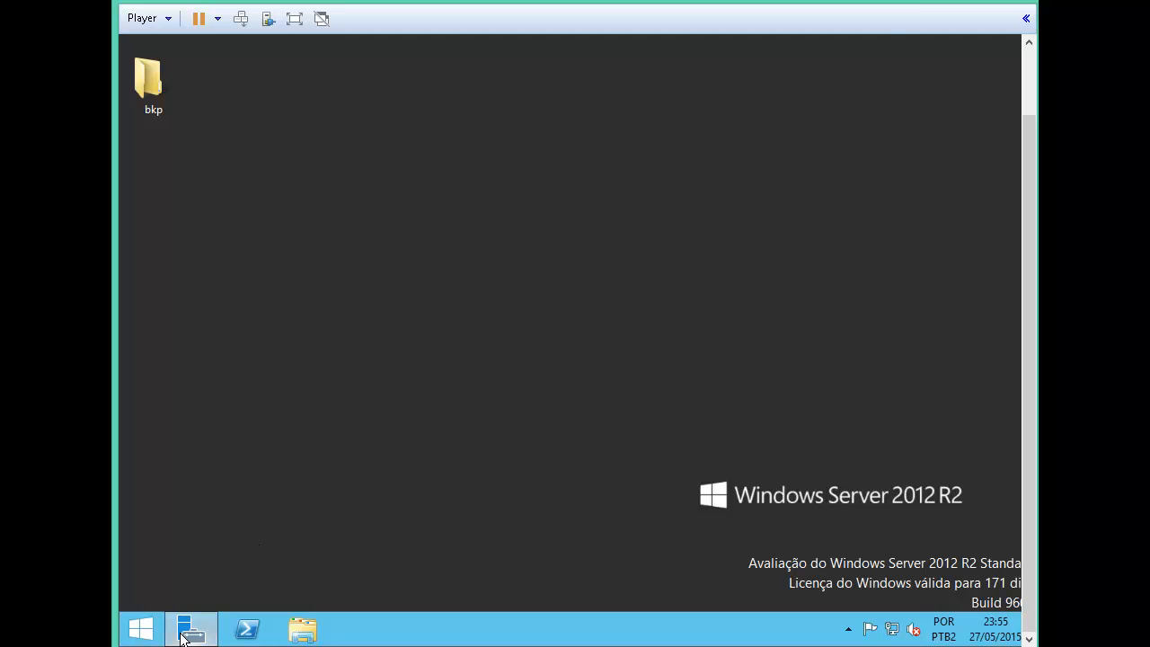
Switch to the server in VMware Player, search for "backup" and open Backup do Windows Server.
left_click(141, 628)
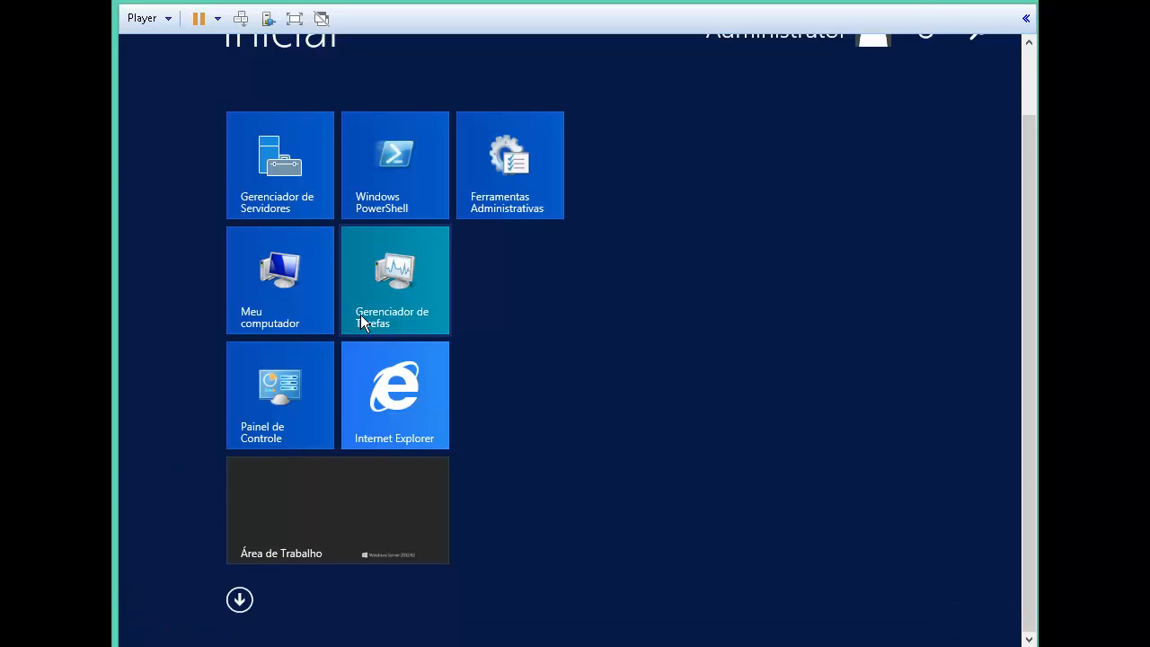
type("c")
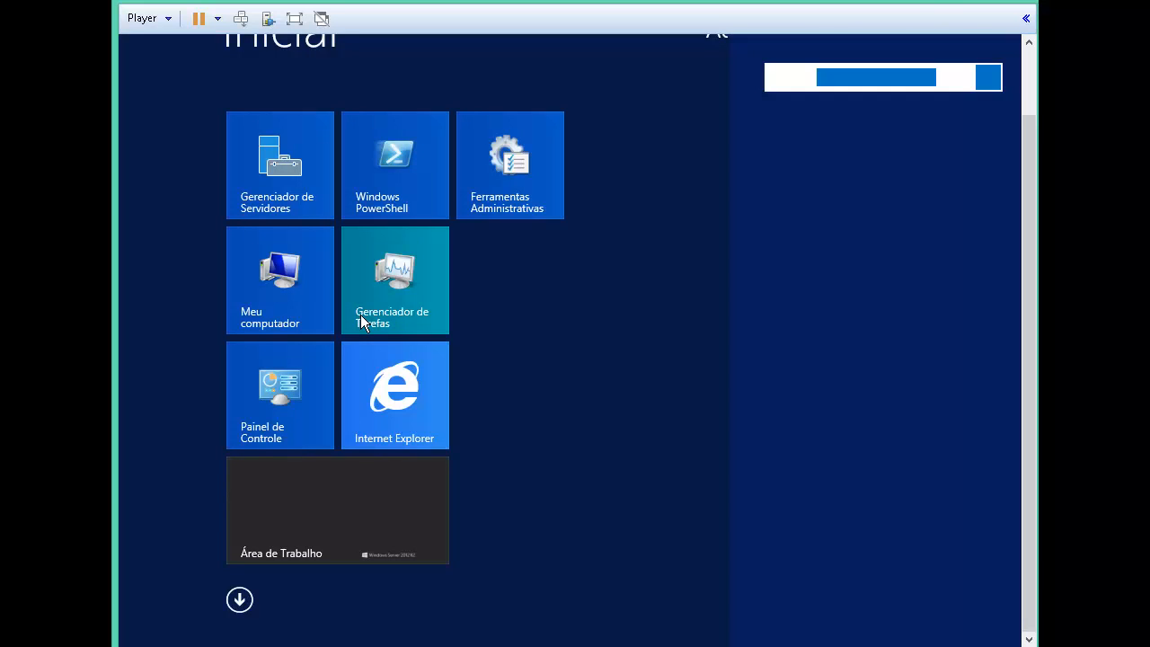
type("ackup do Windows Server")
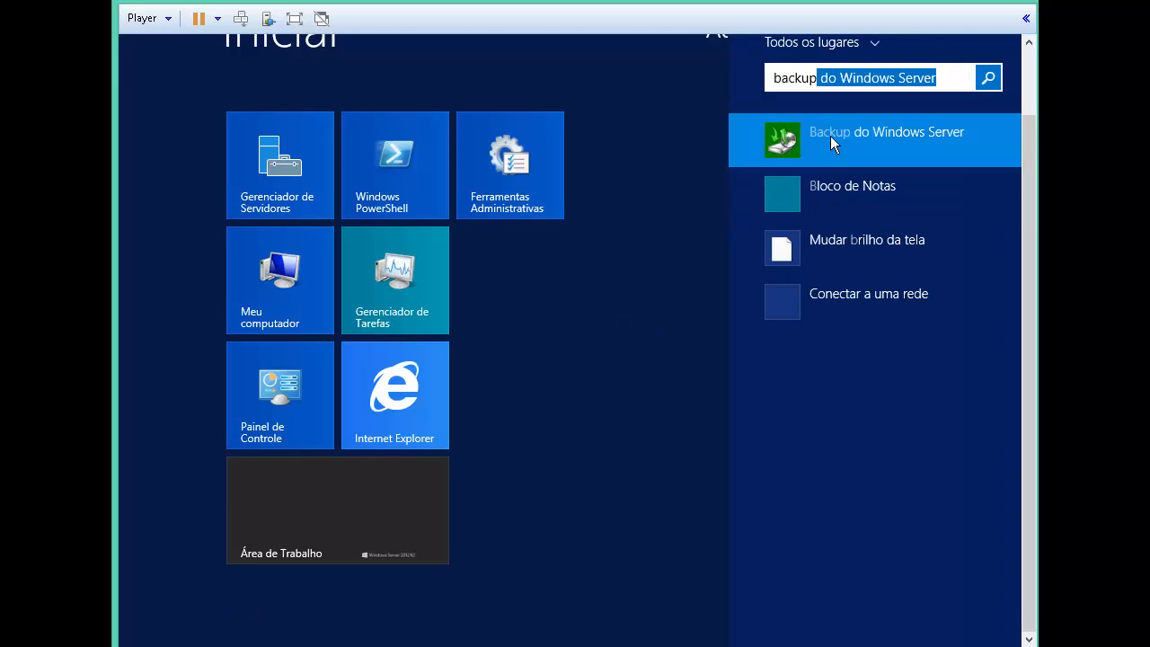
left_click(830, 137)
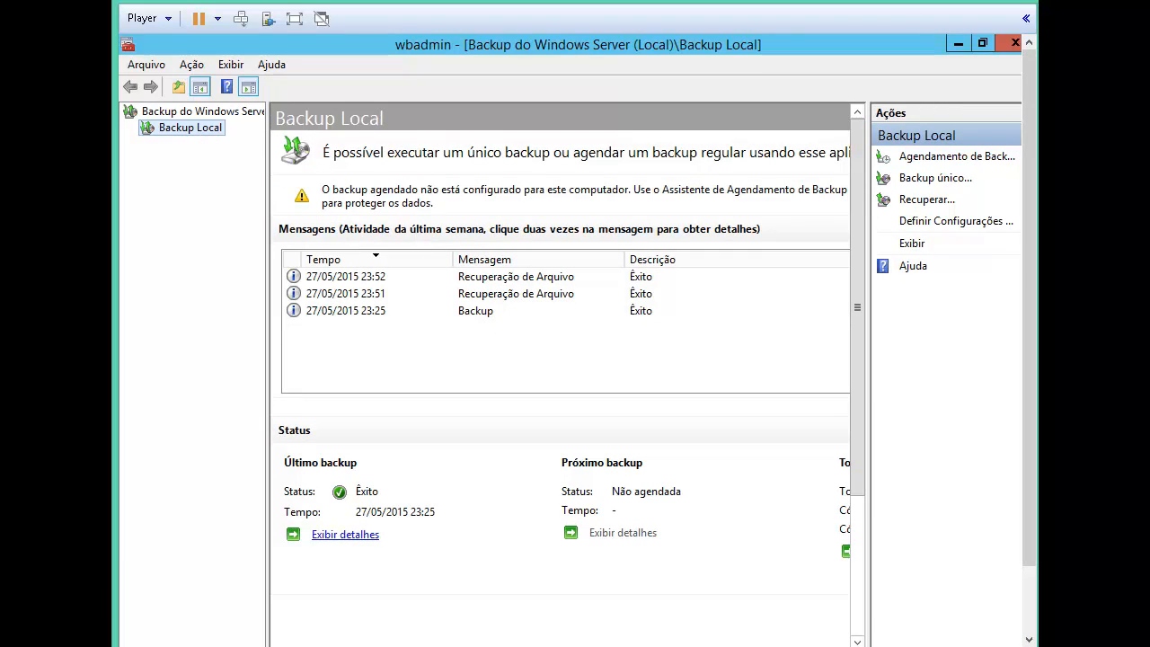
Sort the Backup Local messages by time and look through the backup and file recovery entries.
left_click(315, 262)
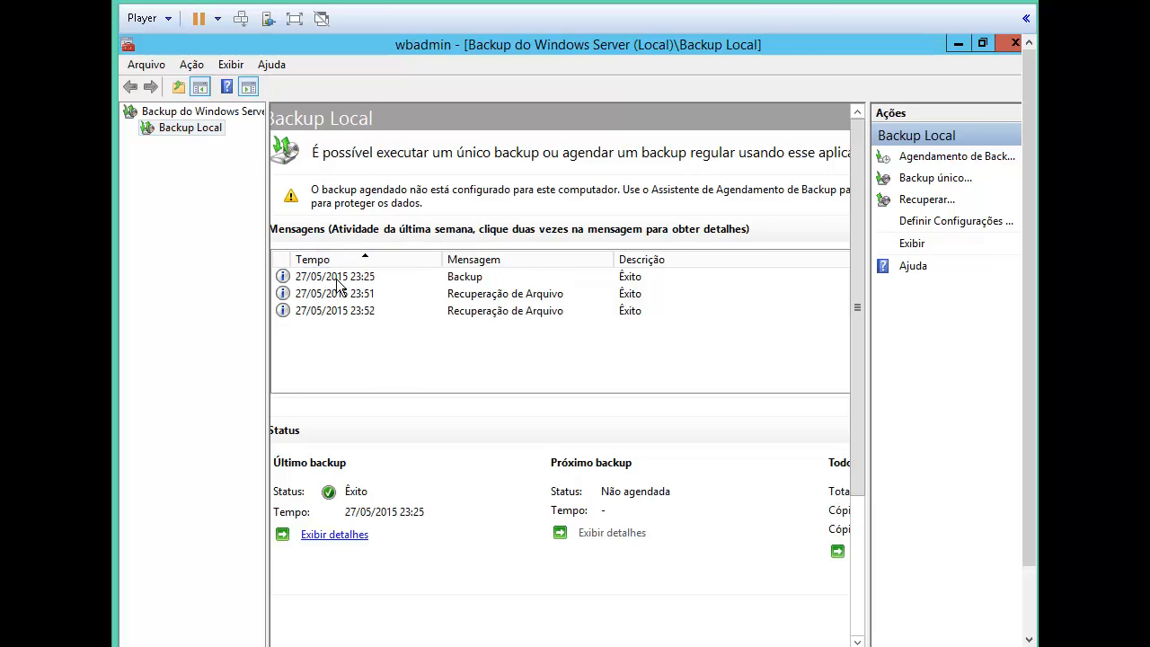
left_click(341, 295)
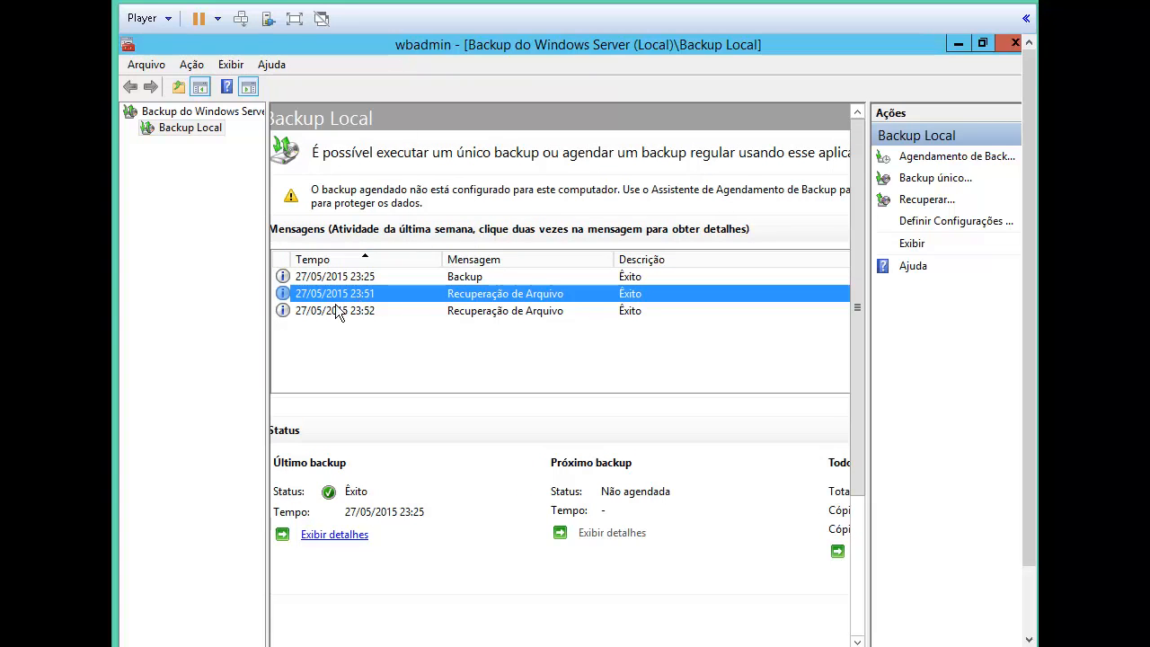
left_click(335, 311)
left_click(330, 294)
left_click(332, 309)
left_click(329, 280)
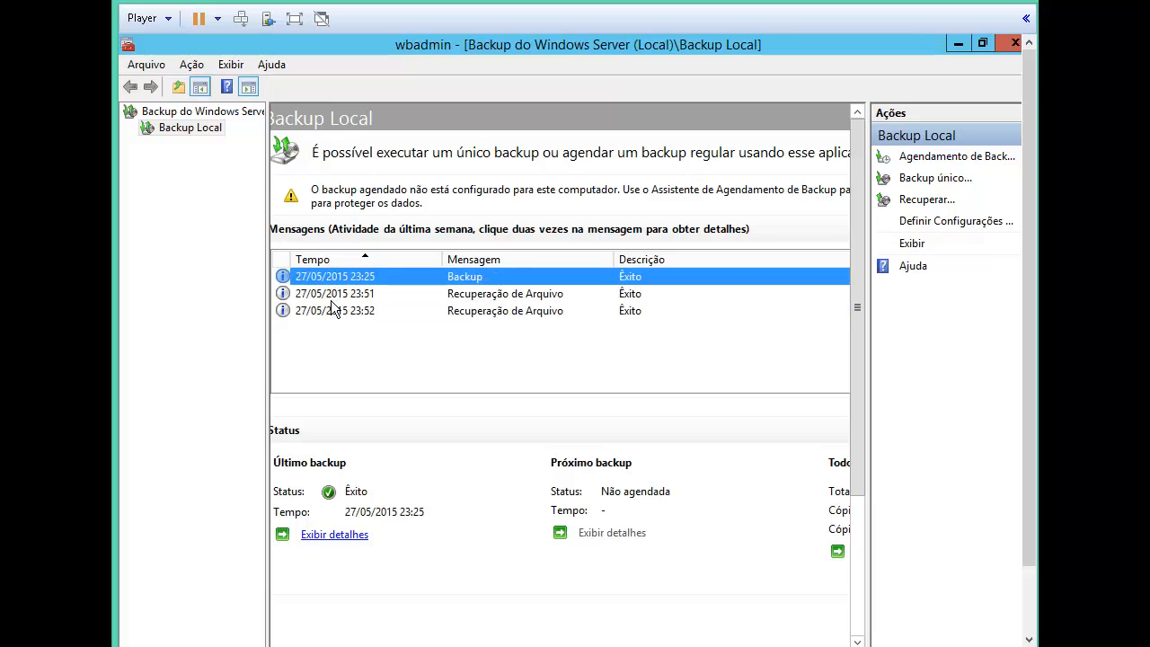
left_click(314, 294)
left_click(319, 311)
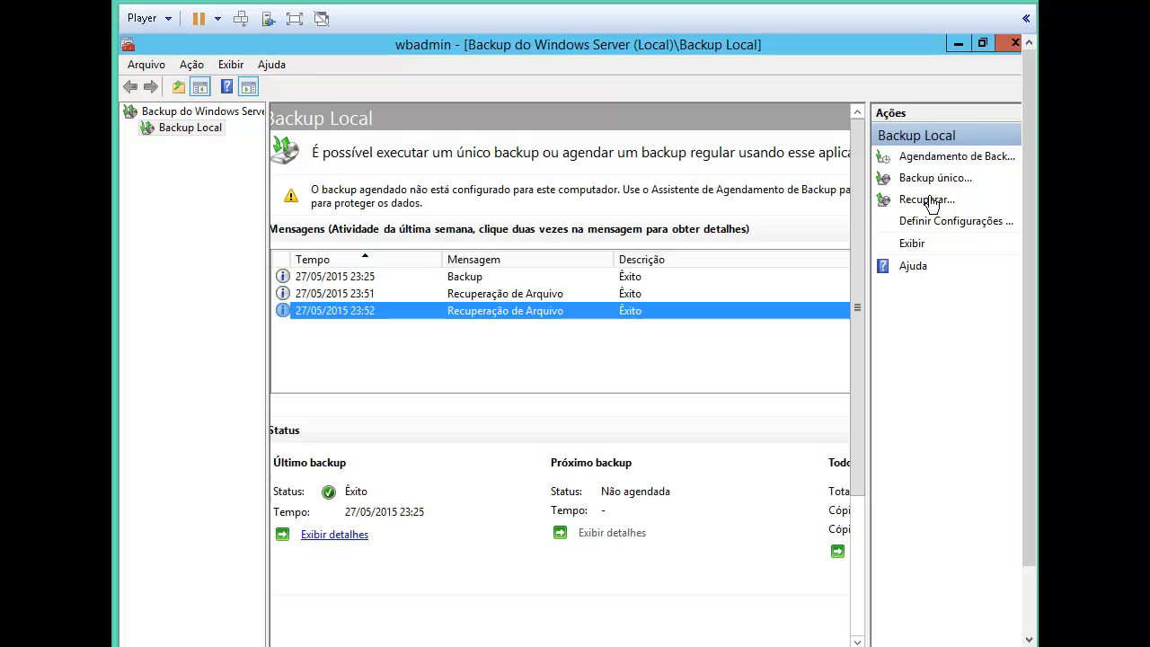
Start a recovery from this server using the 27/05/2015 23:25 backup and choose Arquivos e pastas as the recovery type.
left_click(928, 200)
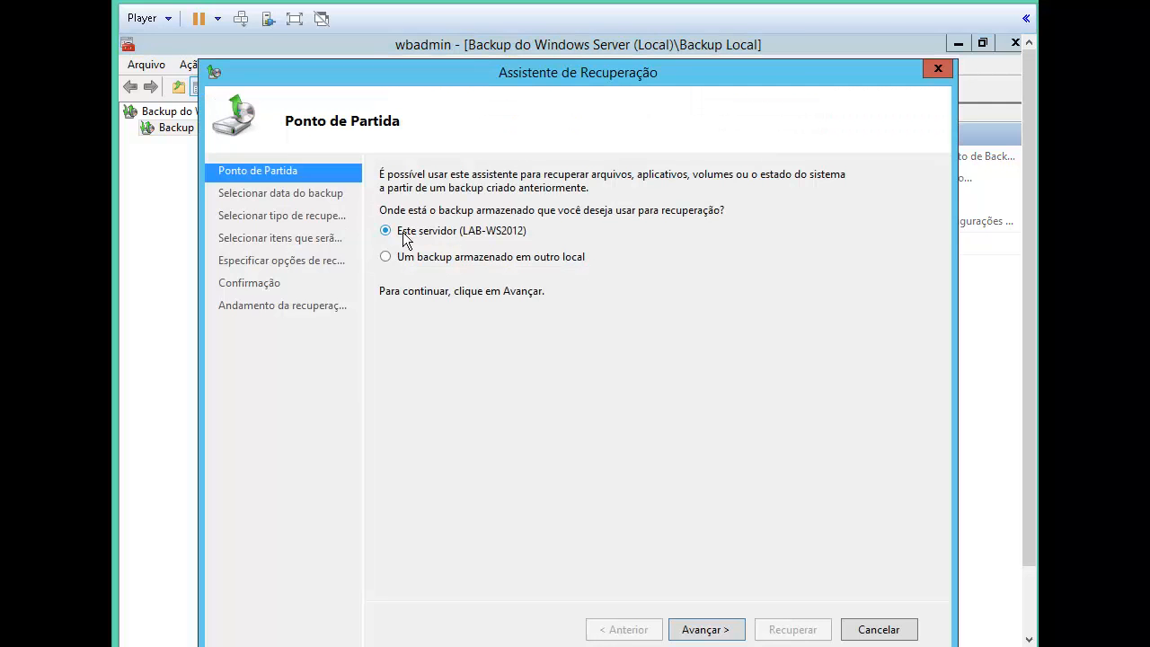
left_click(714, 627)
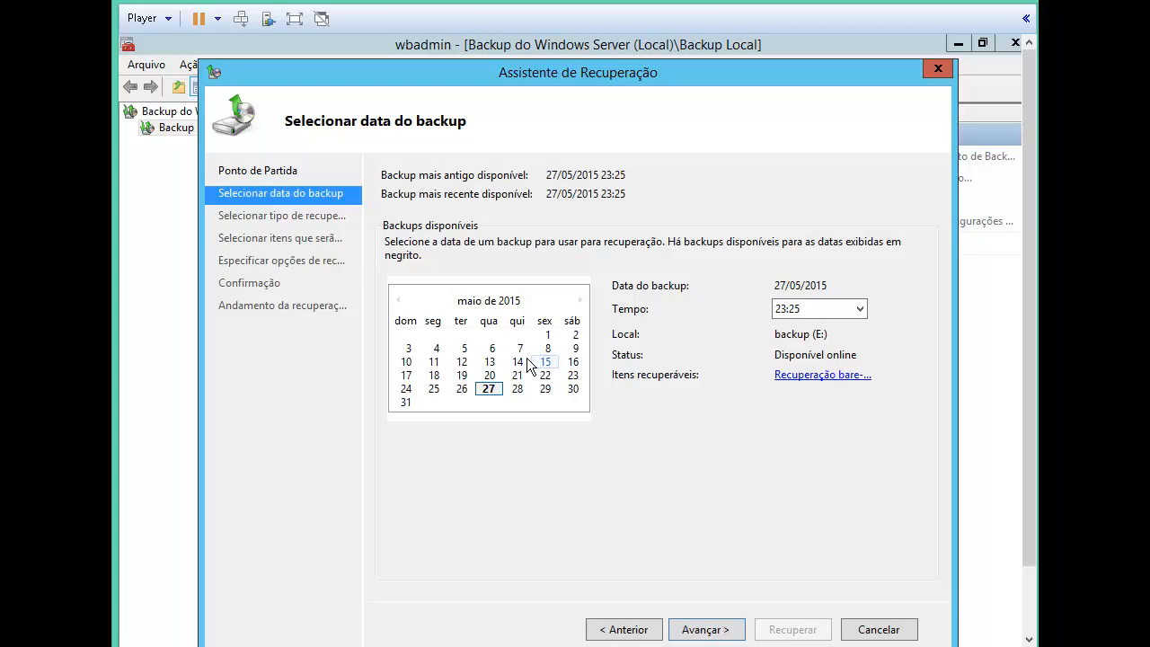
left_click(487, 387)
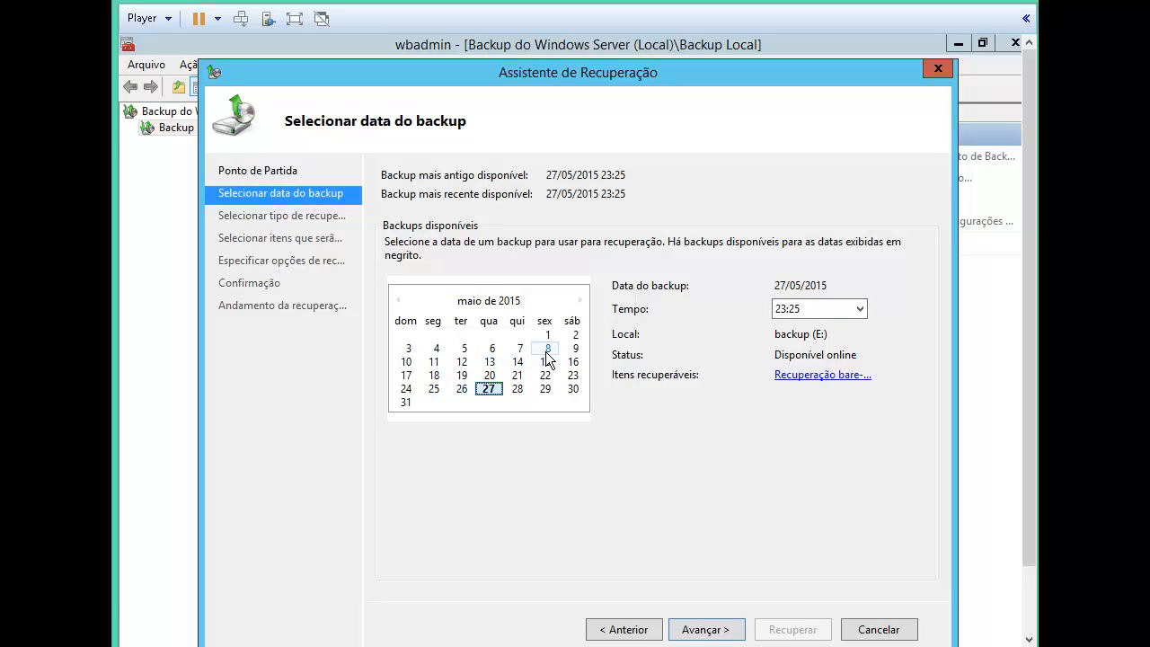
left_click(713, 627)
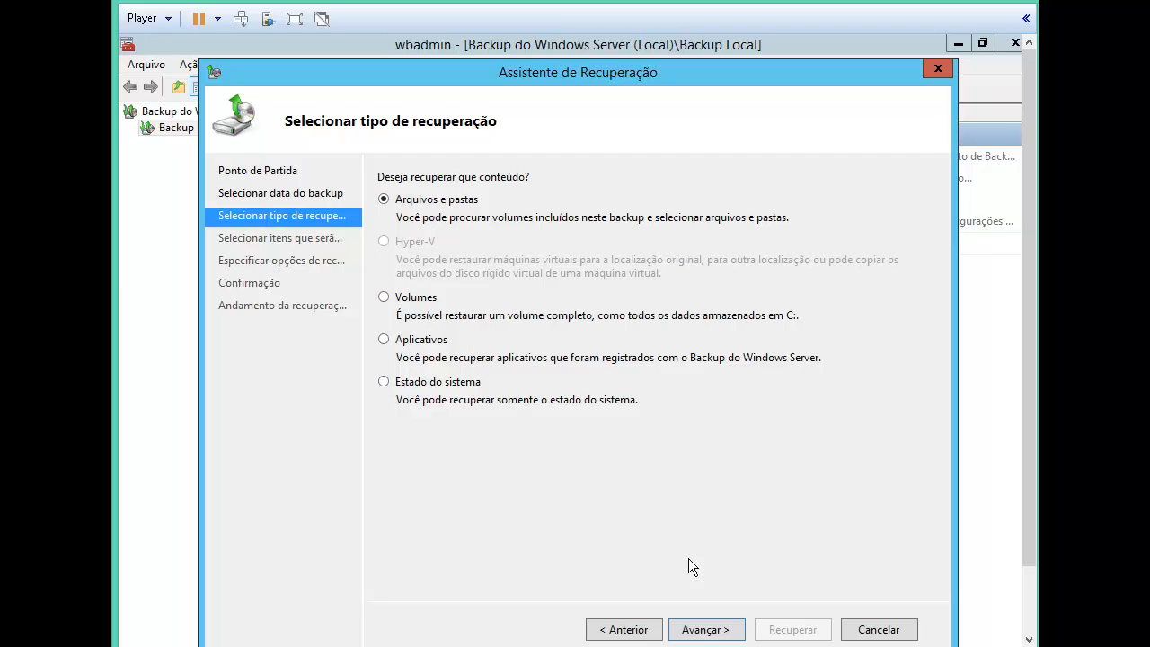
left_click(699, 630)
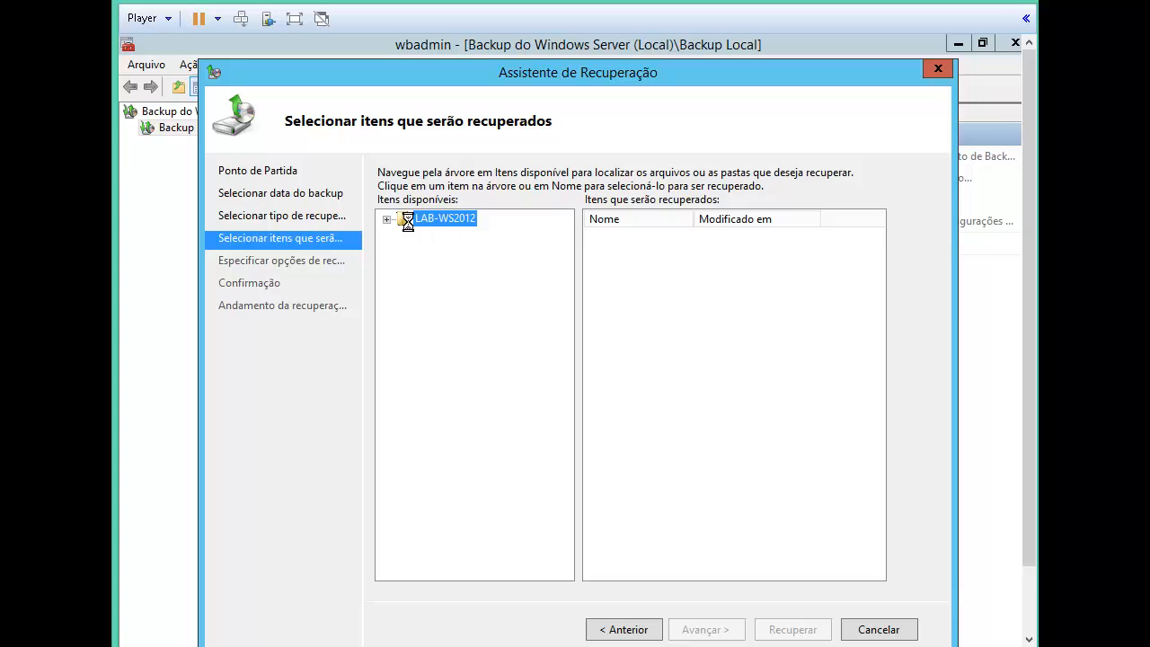
Expand LAB-WS2012, System Reserved, Disco local (C:) and Users in the recoverable items and select the Default folder.
left_click(386, 218)
left_click(404, 251)
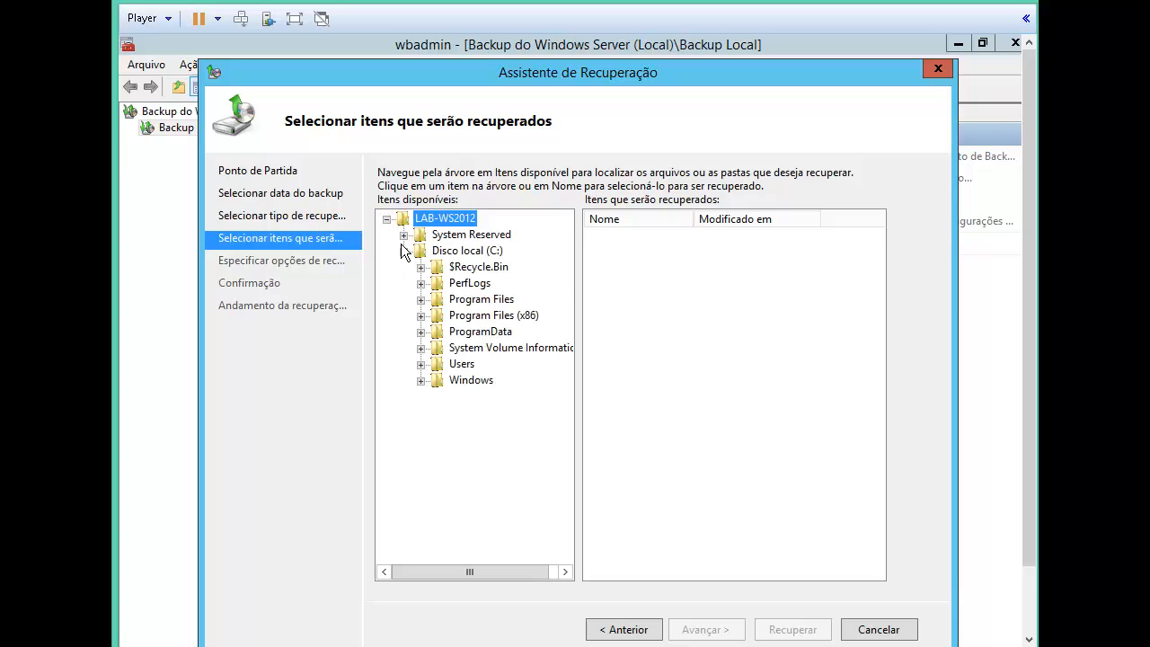
left_click(403, 235)
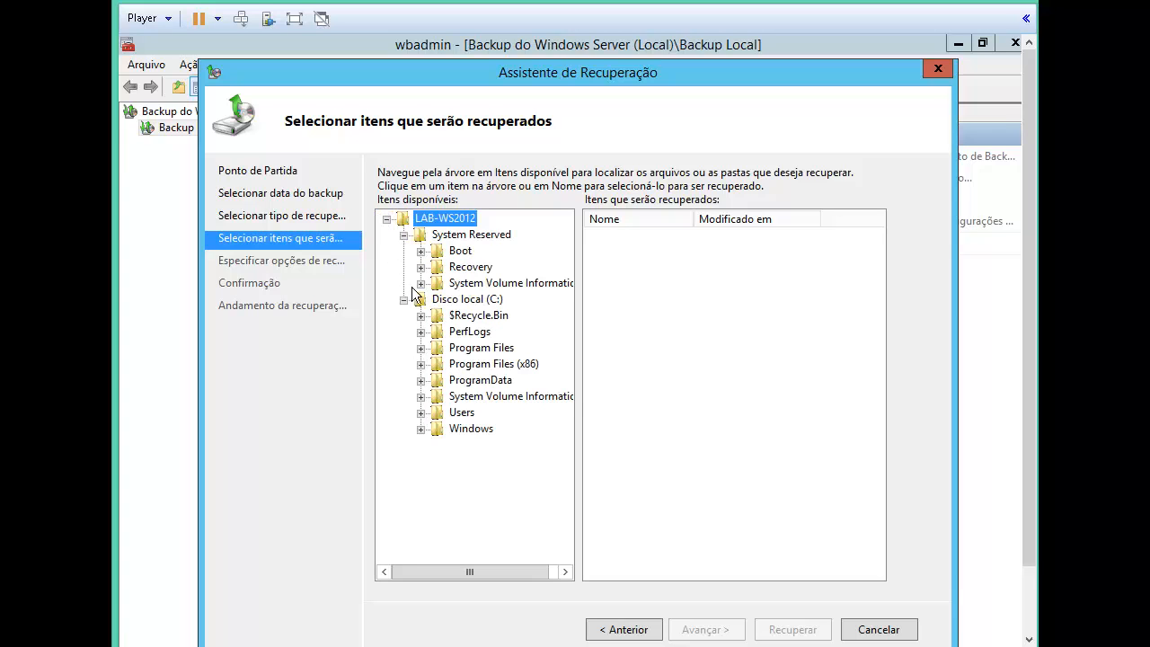
left_click(462, 412)
left_click(422, 413)
left_click(482, 445)
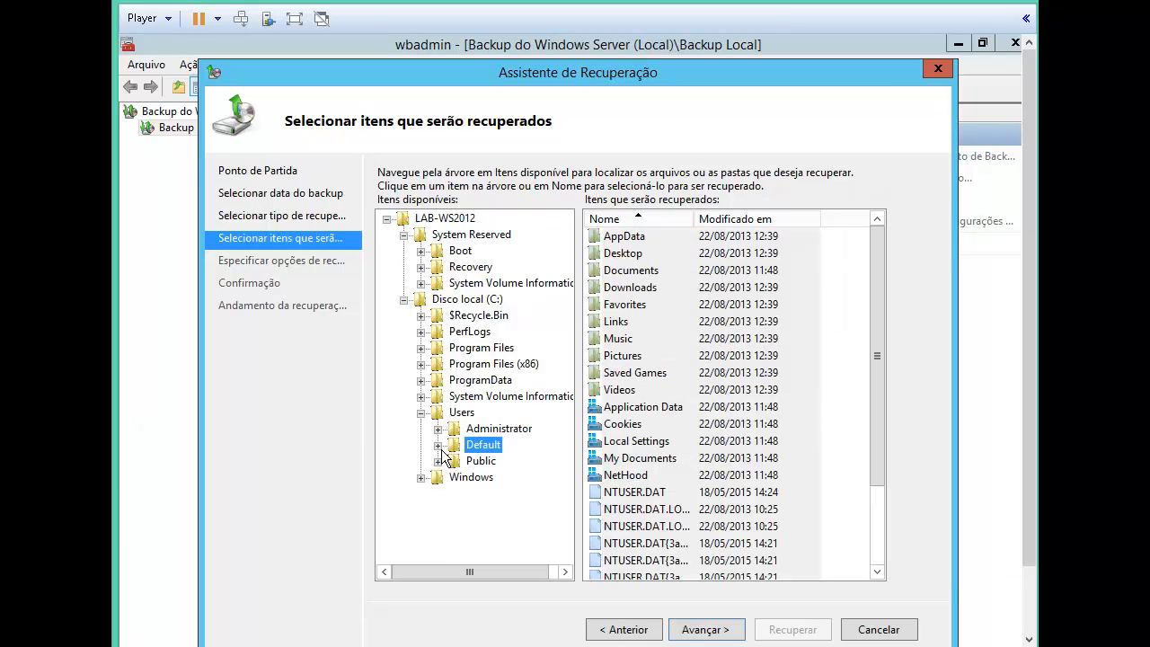
Expand the Default profile and look through its subfolders for recoverable content, ending on Desktop.
left_click(438, 445)
left_click(496, 460)
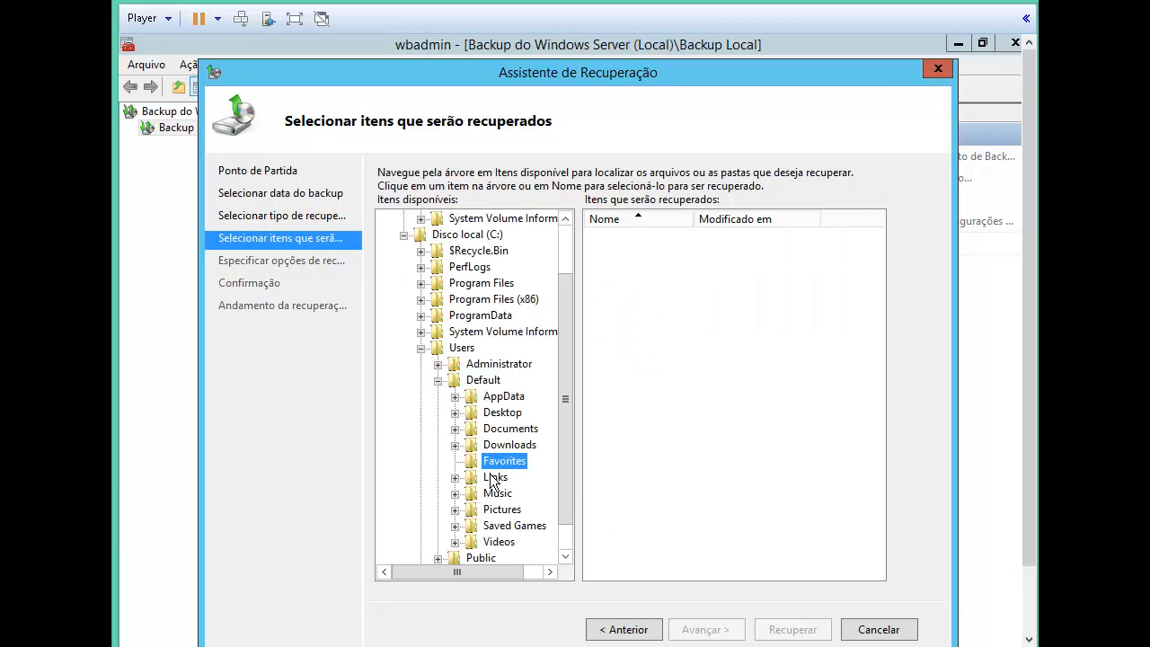
left_click(495, 477)
left_click(498, 493)
left_click(500, 511)
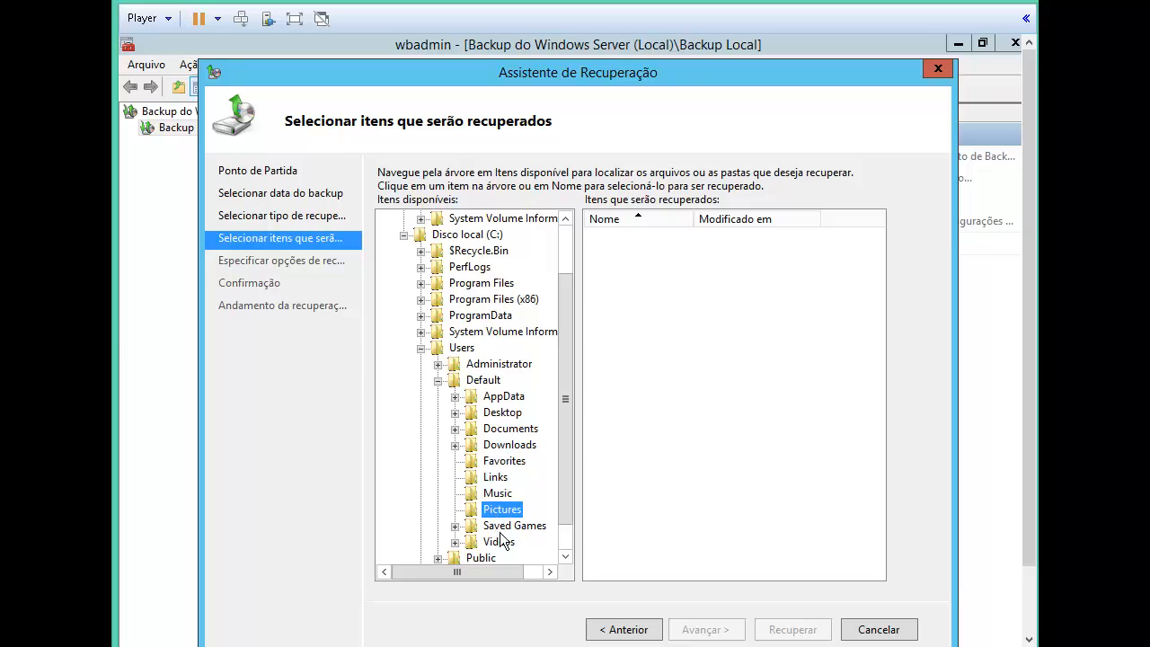
left_click(508, 526)
left_click(499, 542)
left_click(490, 461)
left_click(496, 444)
left_click(503, 428)
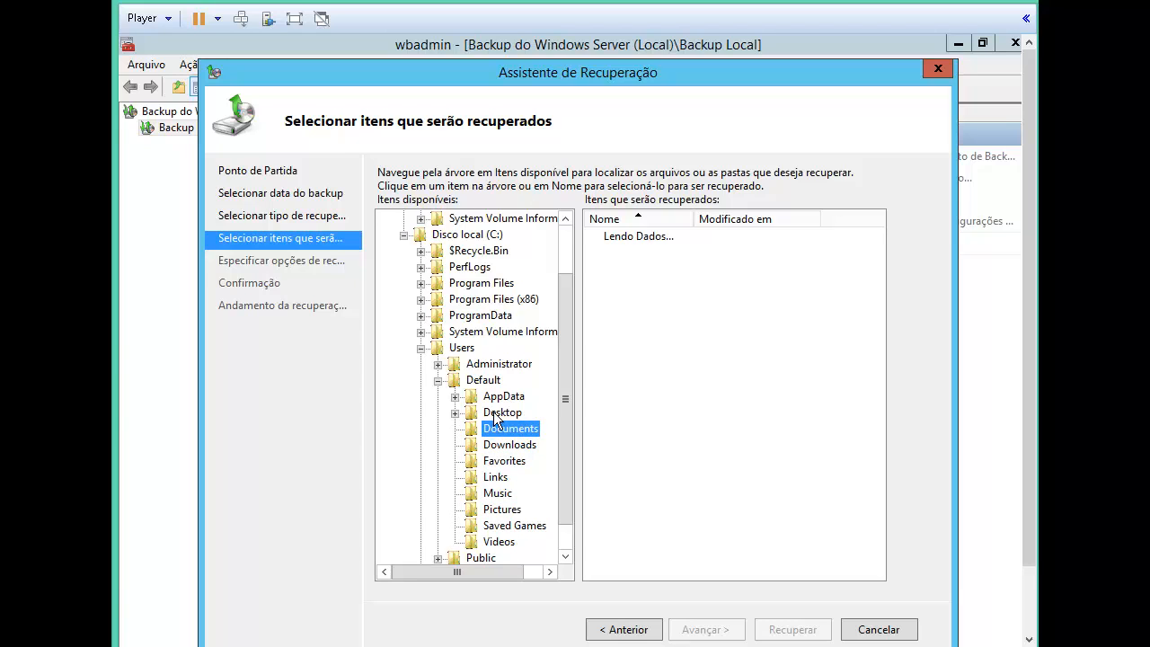
left_click(496, 412)
left_click(503, 396)
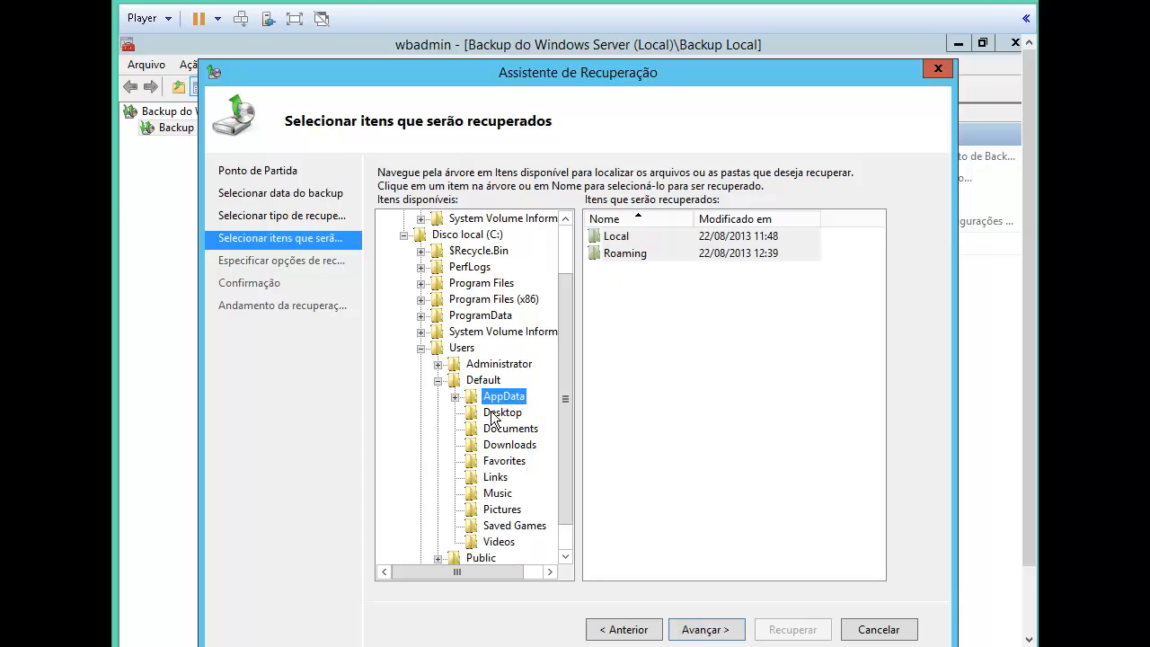
left_click(492, 412)
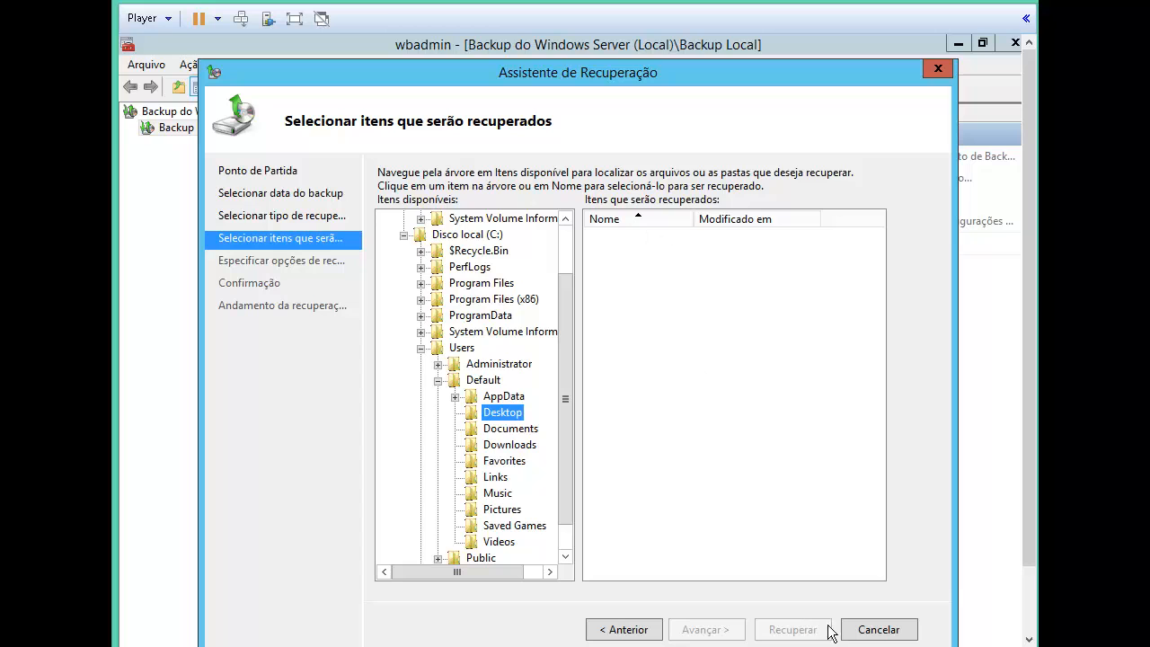
Go back to the backup date page, return to the item selection and cancel the recovery wizard.
left_click(627, 631)
left_click(629, 630)
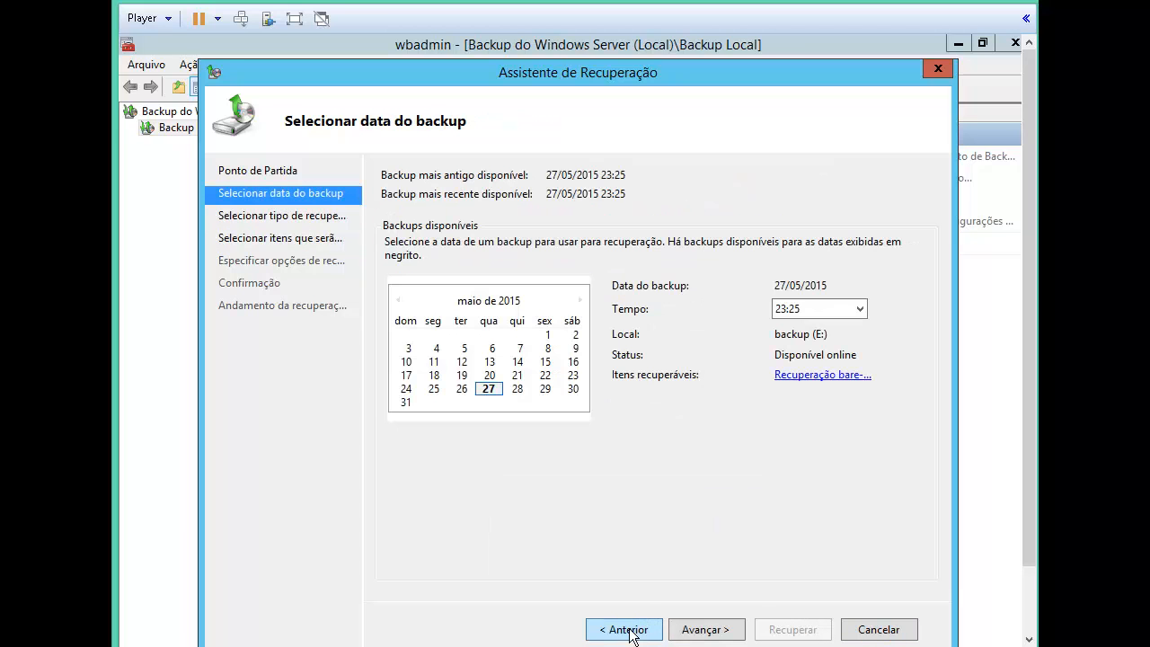
left_click(719, 631)
left_click(730, 631)
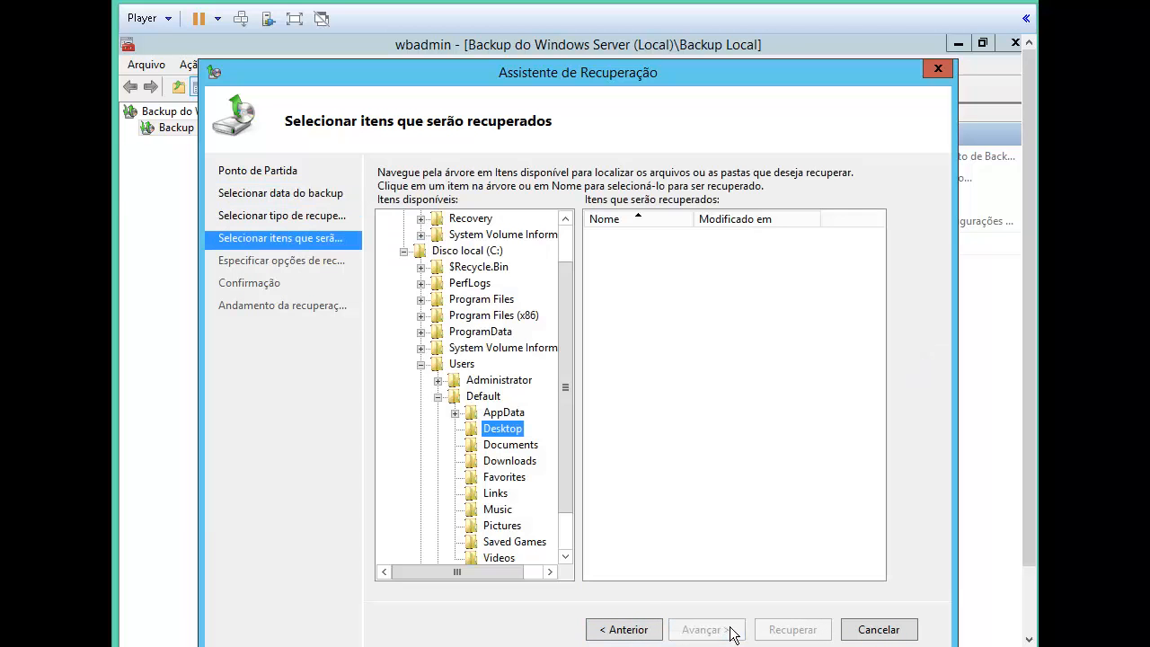
left_click(881, 637)
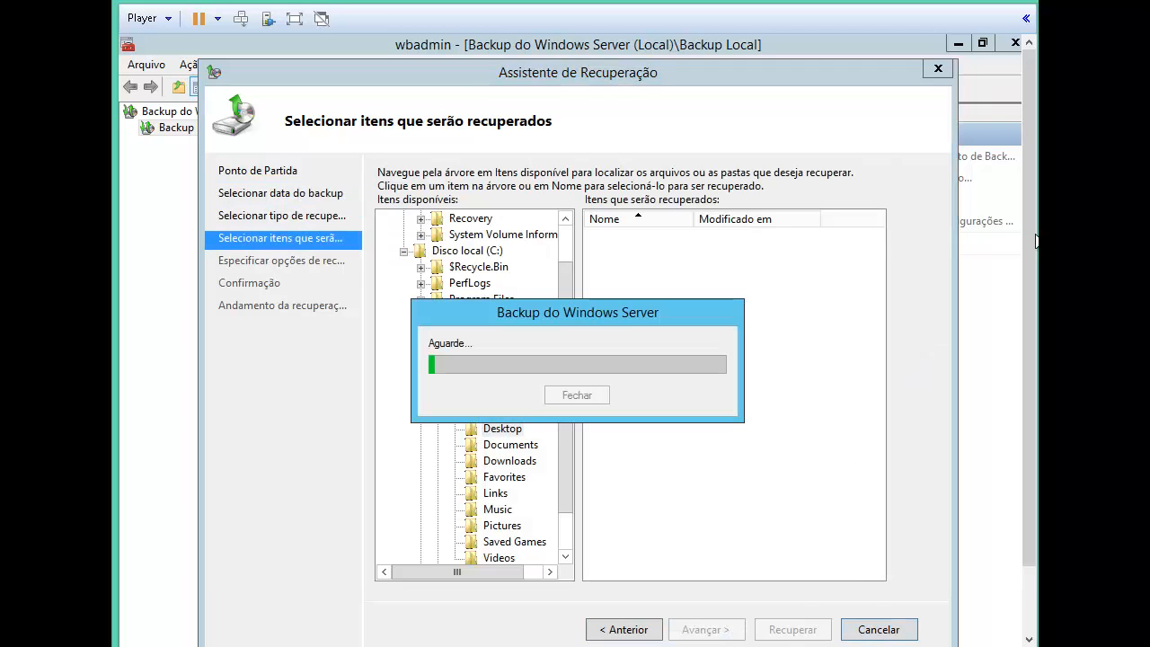